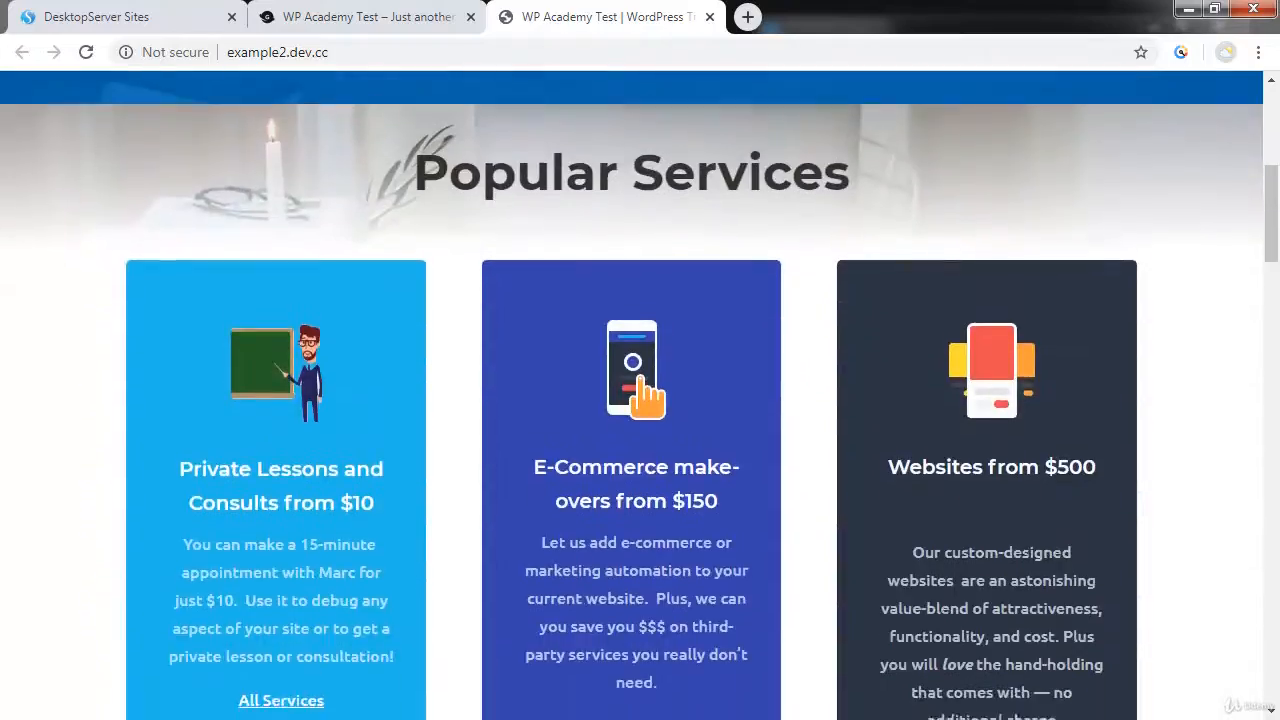
Step: Look over the finished example2.dev.cc home page and the available actions for its websites collage image
scroll(640, 395, down, 2)
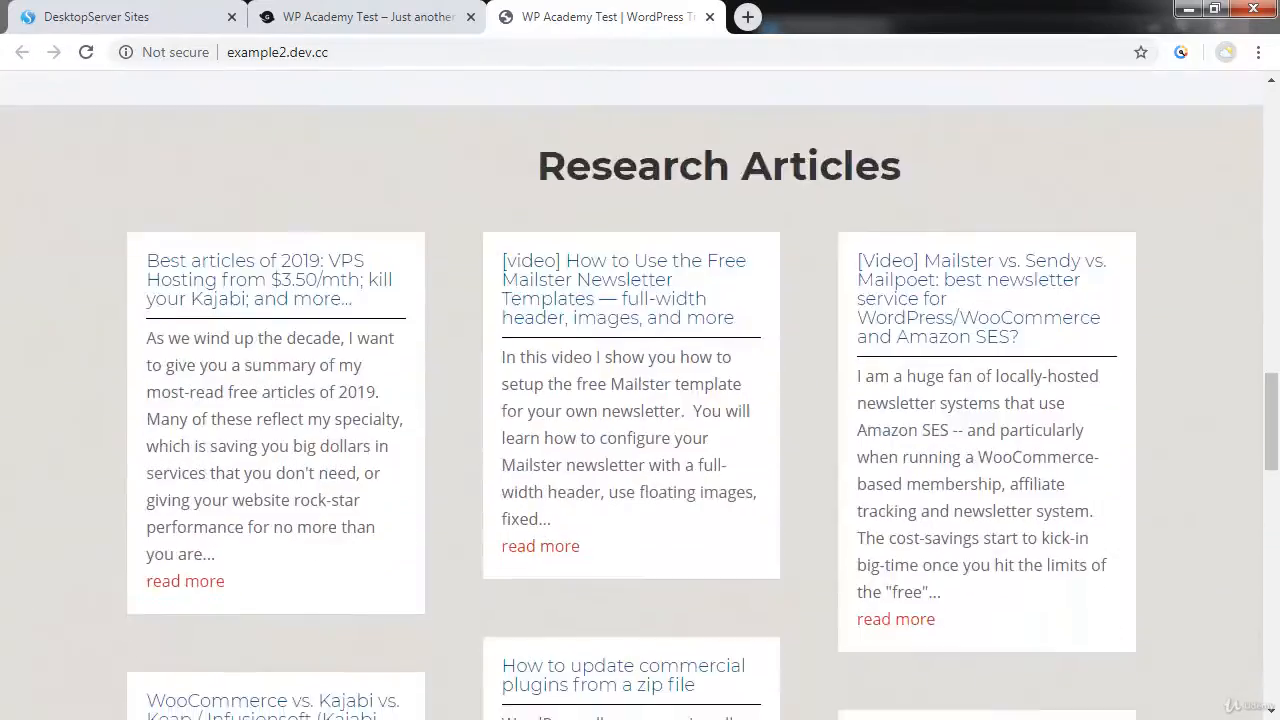
scroll(640, 395, up, 16)
scroll(640, 395, up, 3)
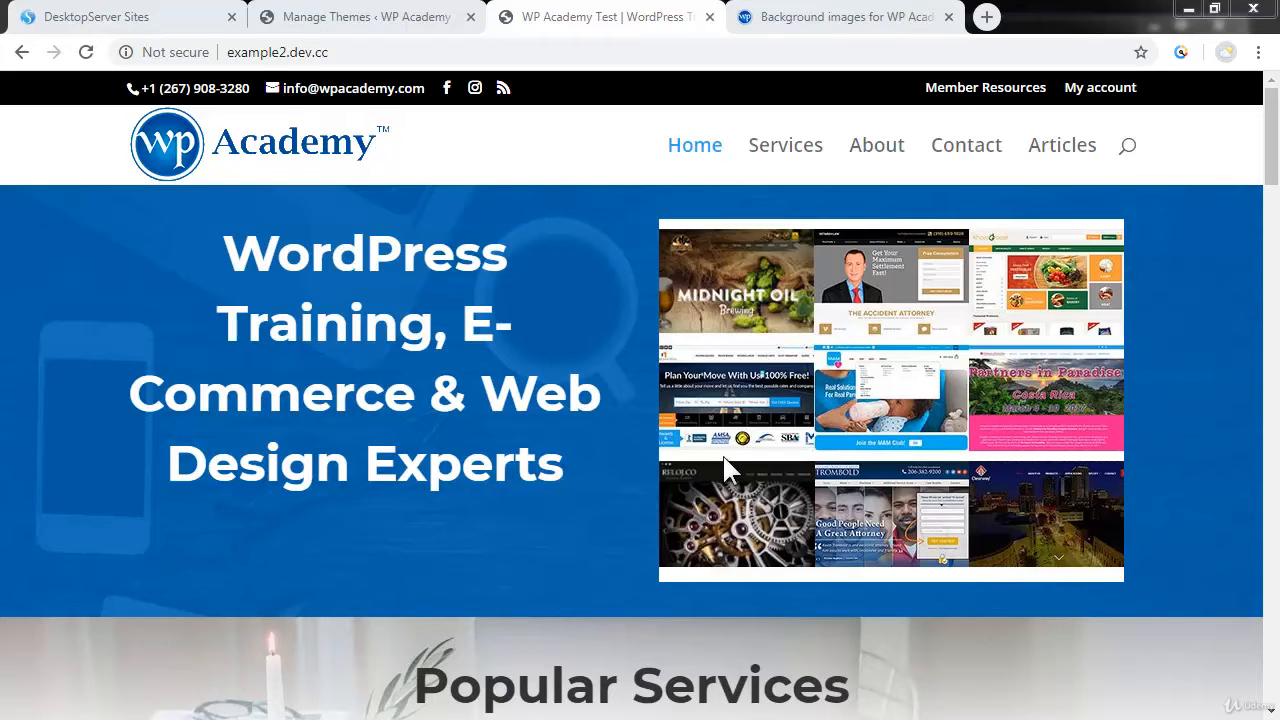
right_click(869, 368)
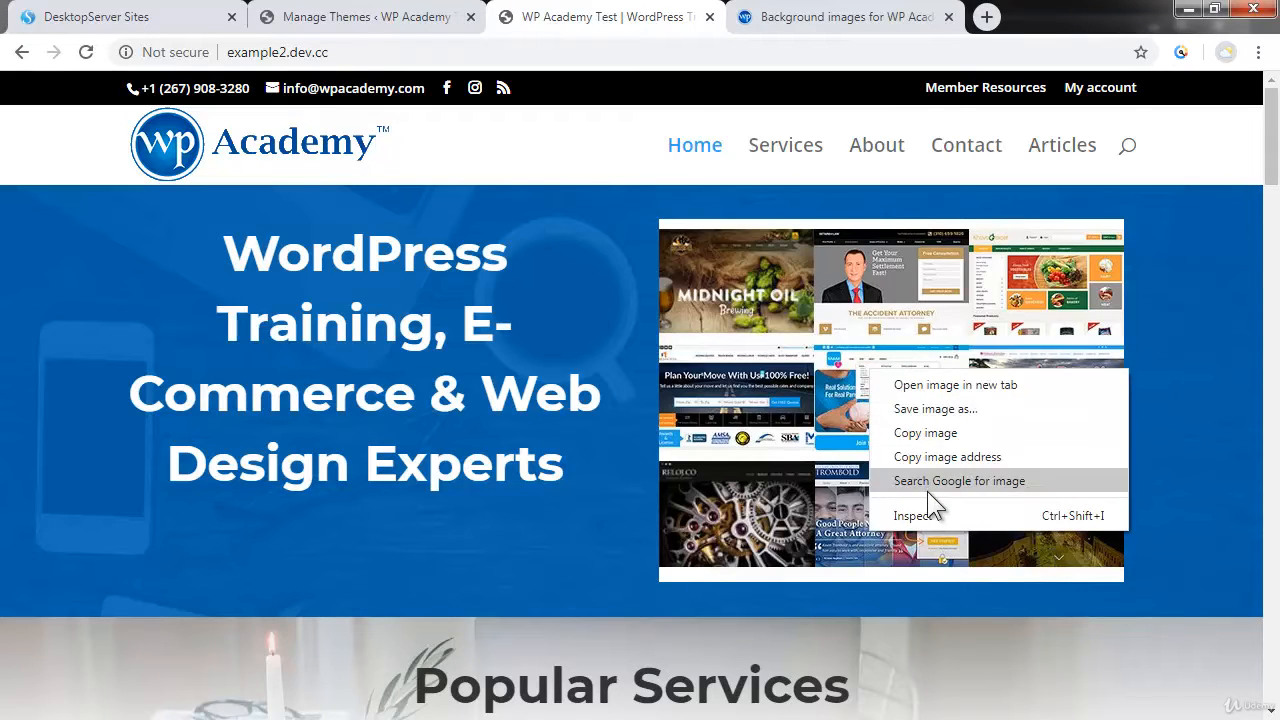
click(867, 340)
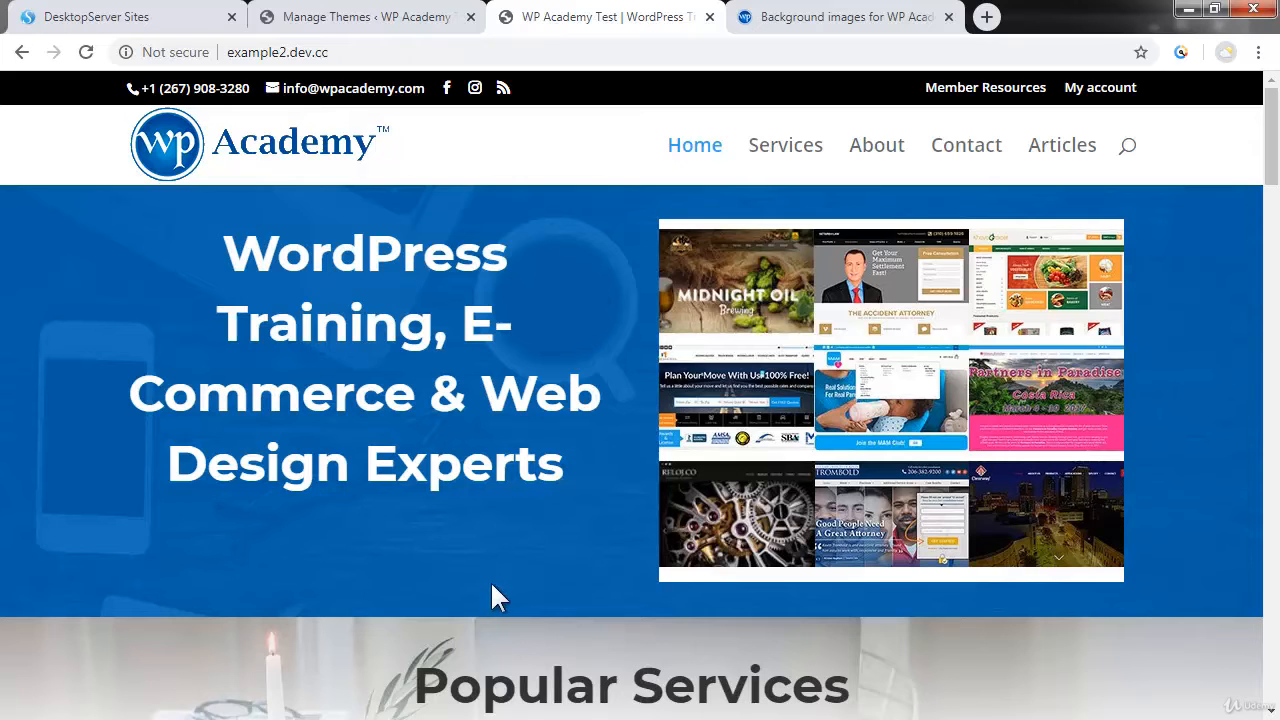
Step: Save the Blue Background image from wpacademy.com/images to the Downloads folder as blue-background.jpg
click(851, 17)
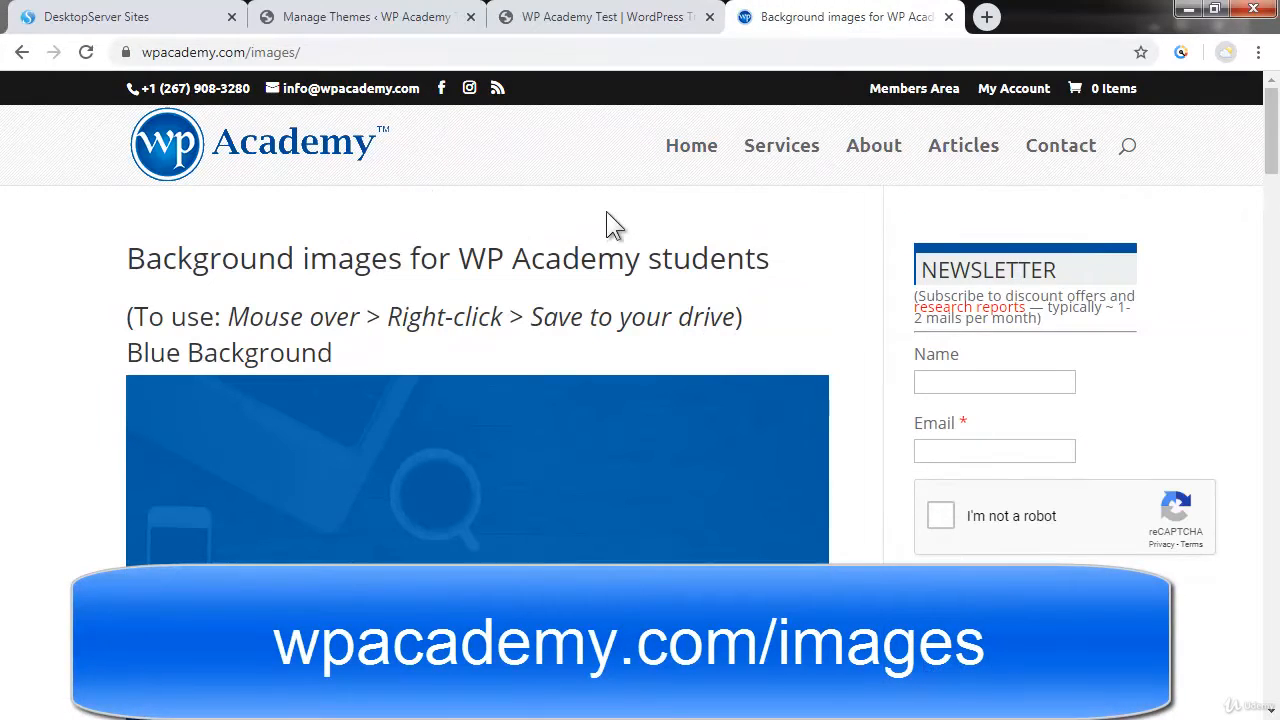
scroll(610, 225, down, 1)
scroll(606, 226, down, 1)
right_click(485, 331)
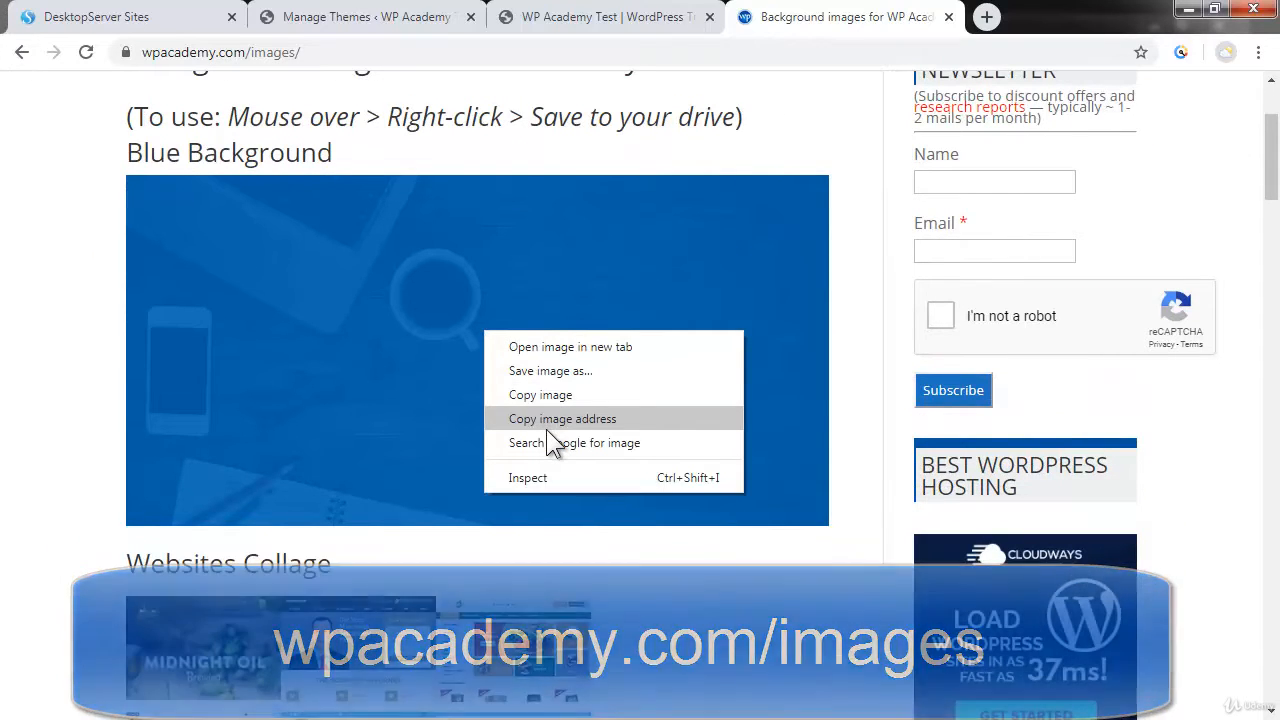
click(541, 371)
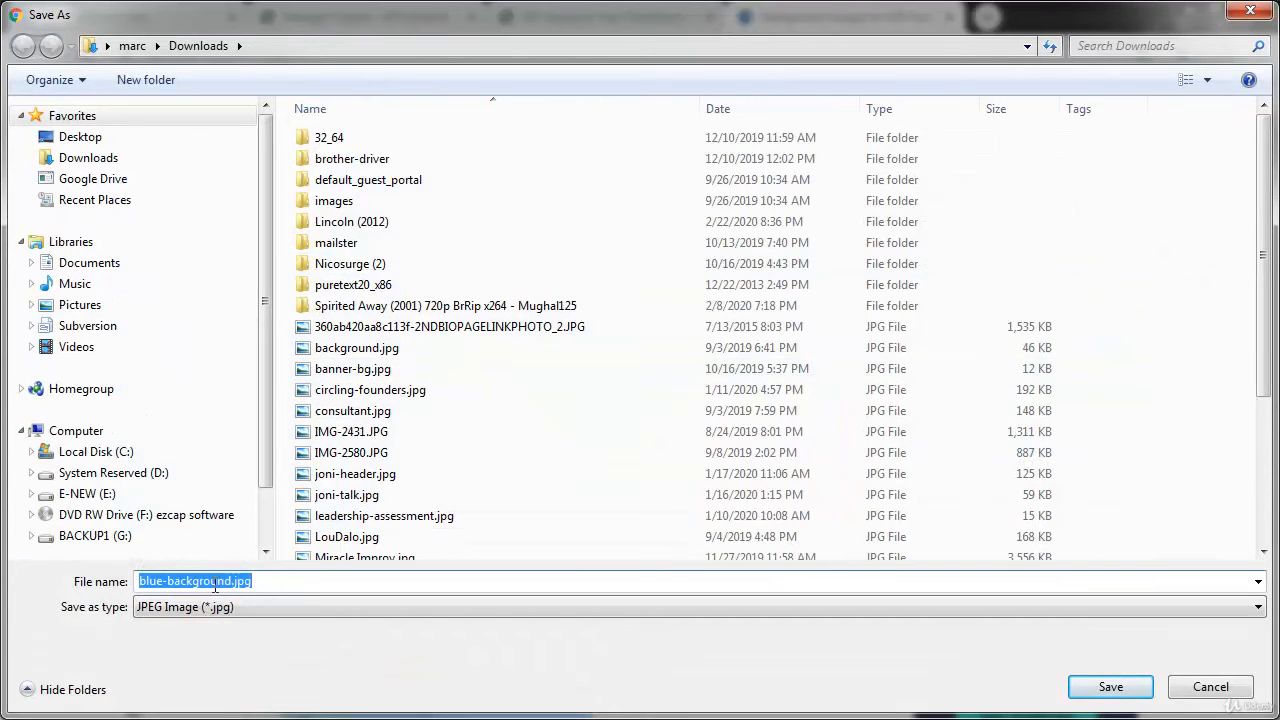
click(1140, 688)
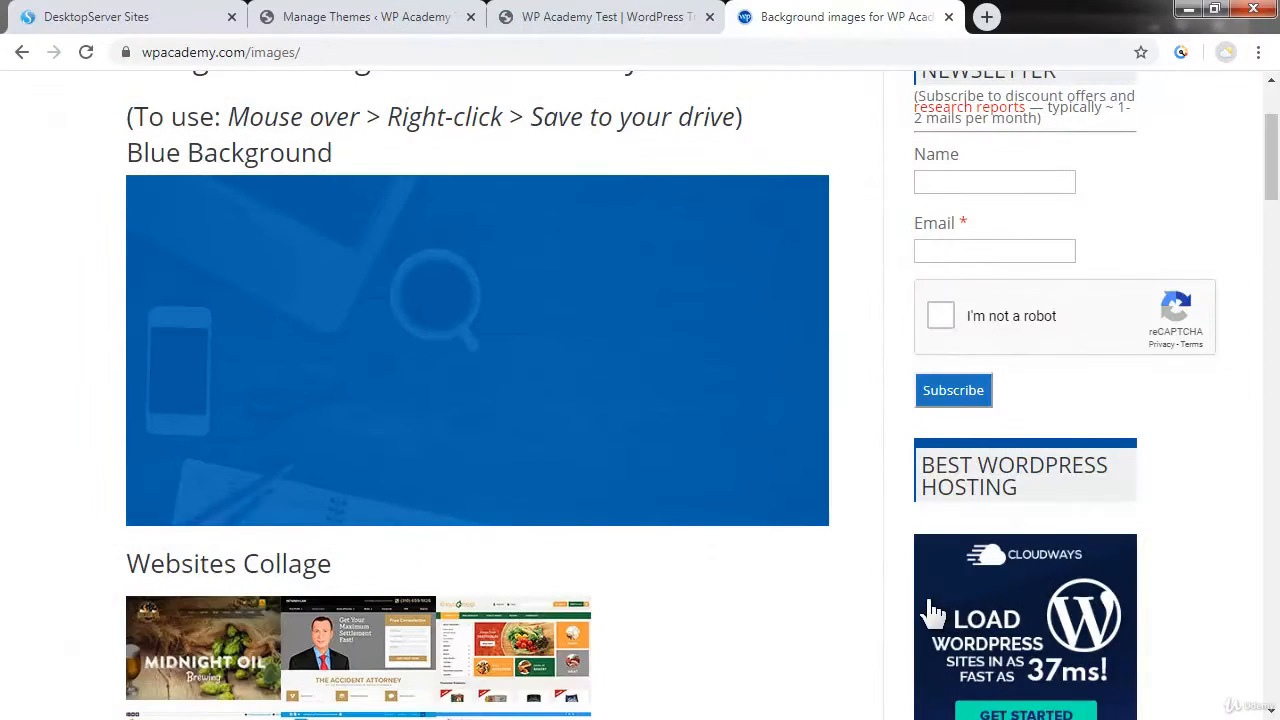
Step: Save the Websites Collage image to the Downloads folder as websites-collage.jpg
scroll(932, 612, down, 2)
right_click(423, 541)
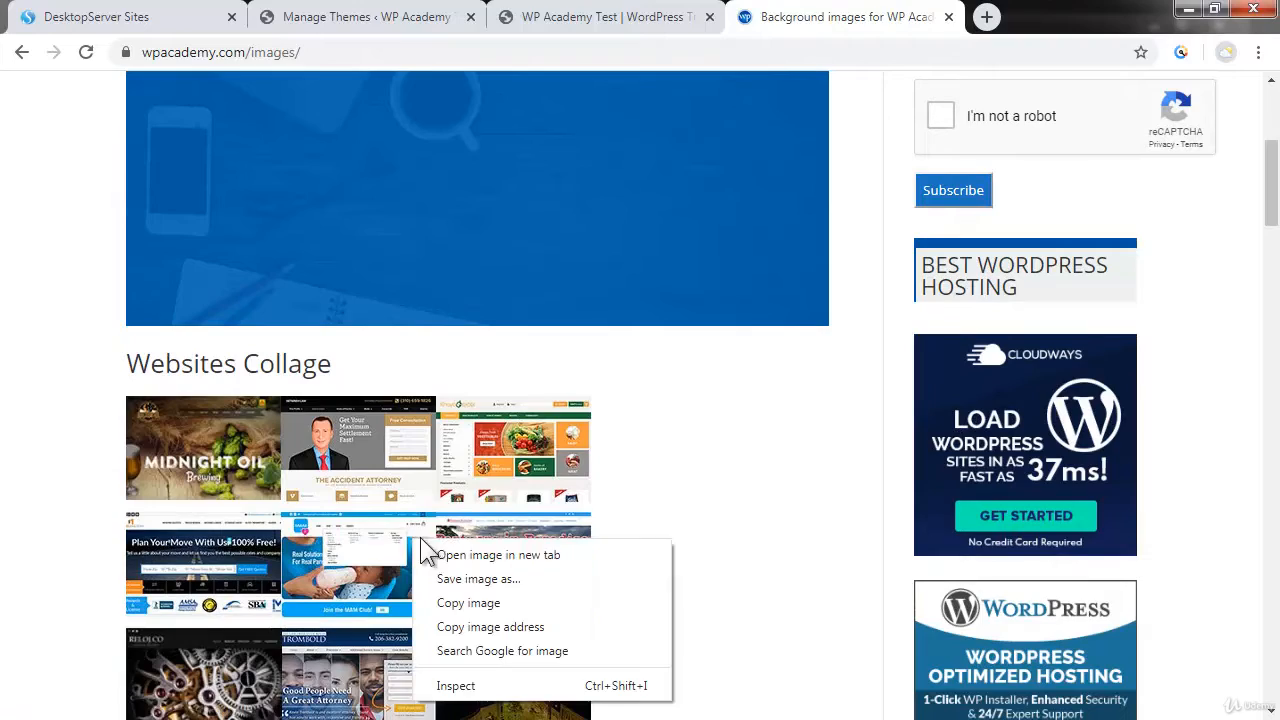
click(453, 578)
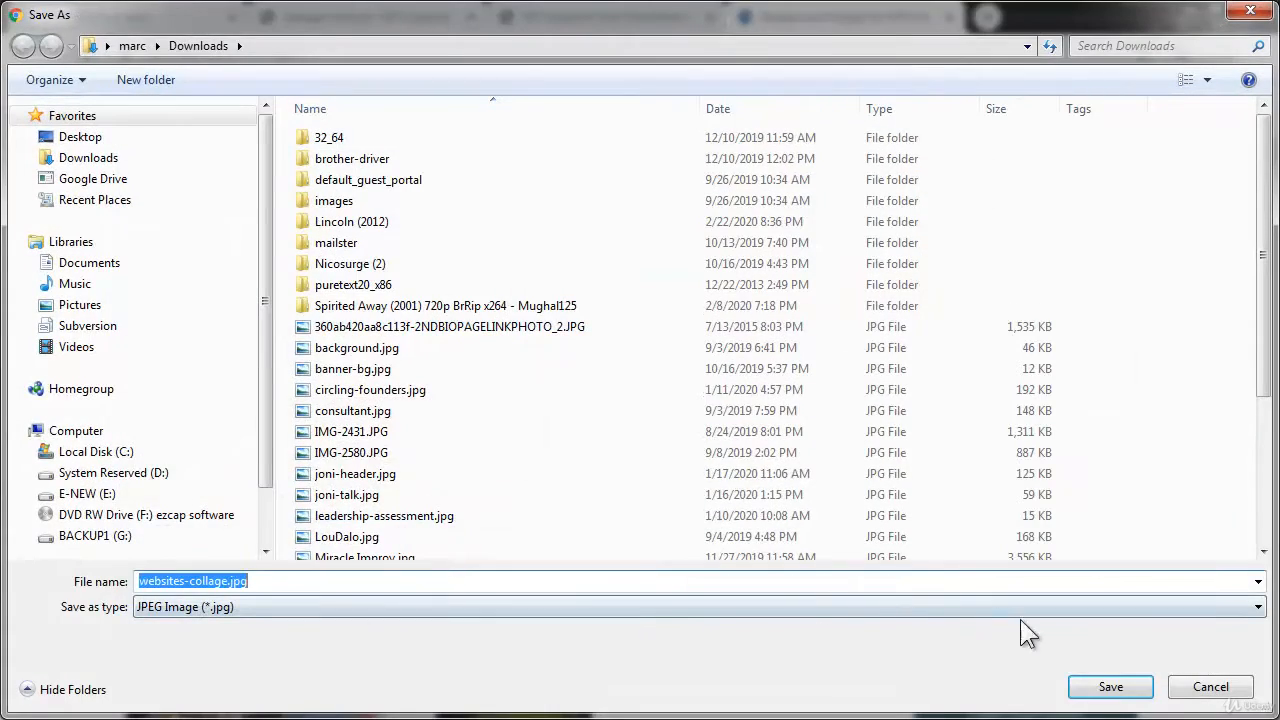
click(1110, 686)
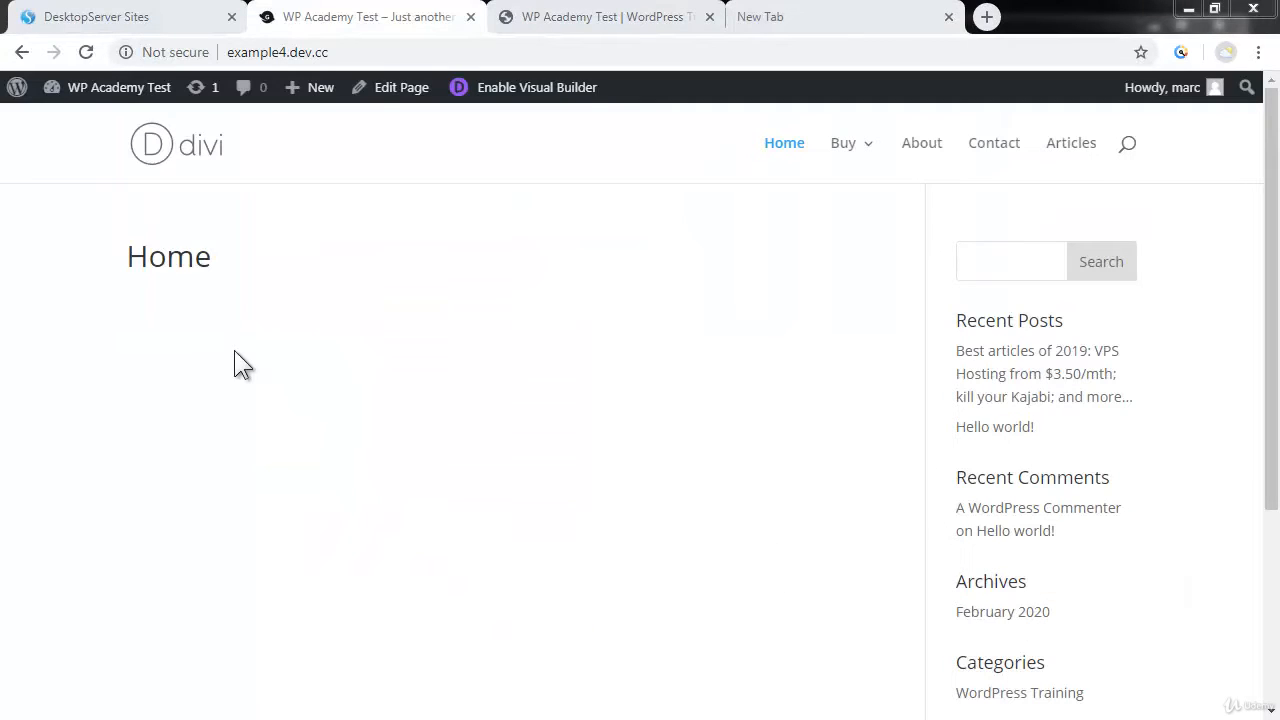
Step: Check the finished example2.dev.cc page, then open the Home page of example4.dev.cc for editing with the Divi Builder
click(568, 22)
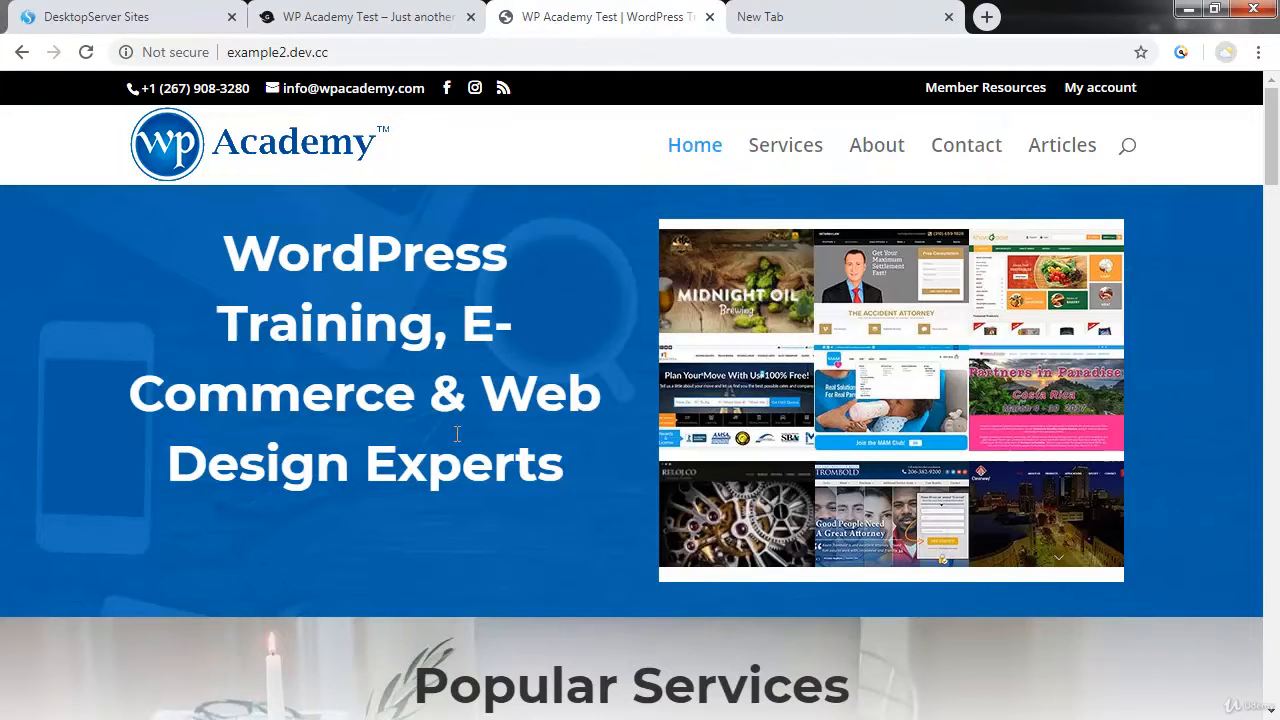
click(385, 20)
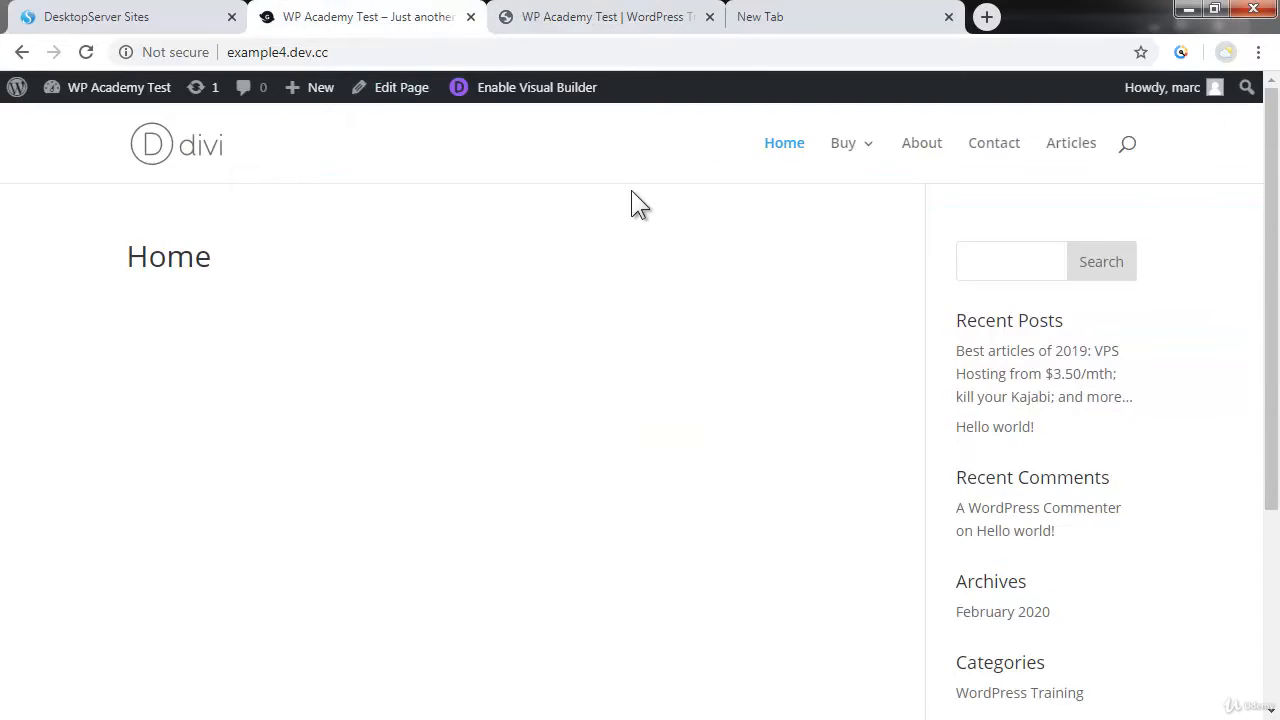
click(402, 88)
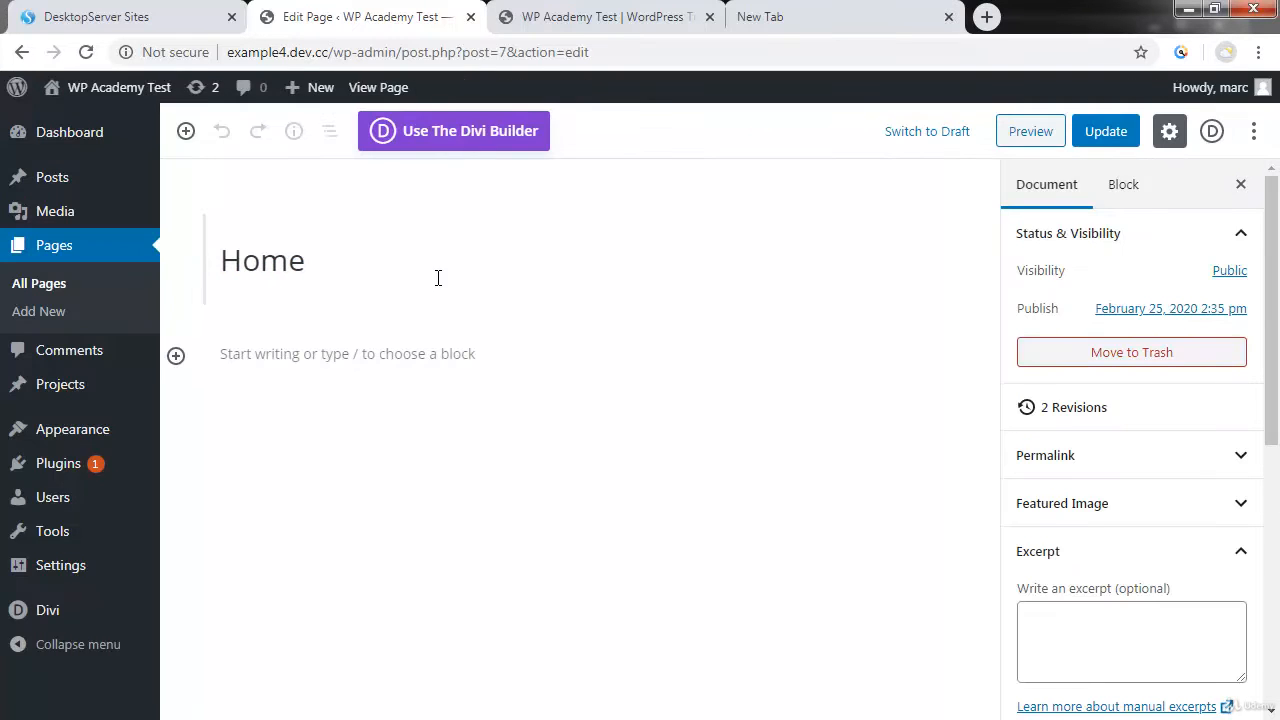
click(440, 131)
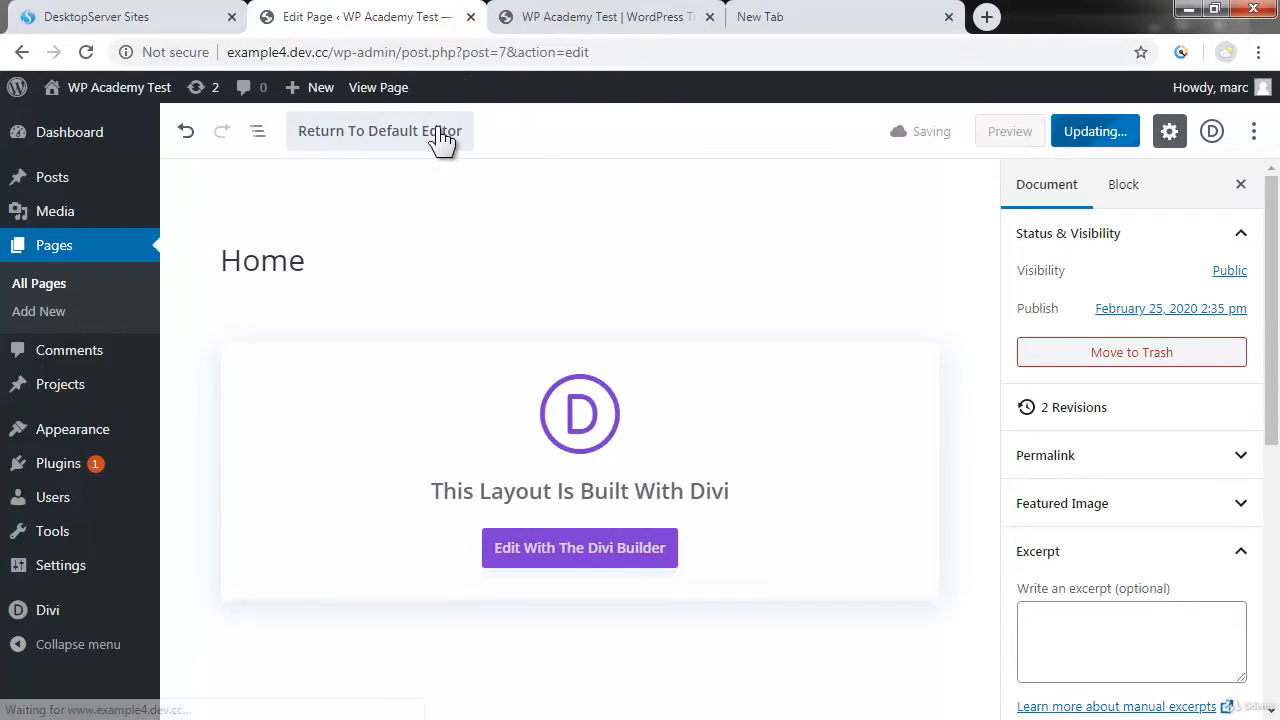
click(543, 553)
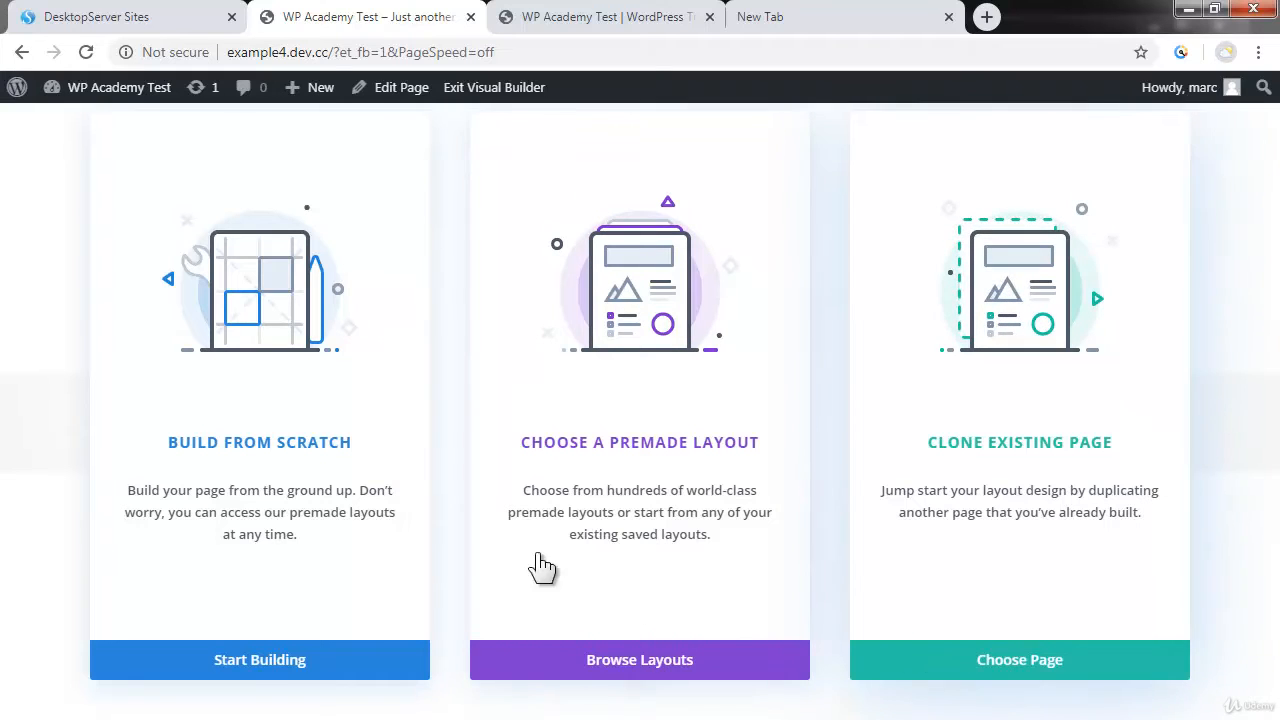
Step: Start building the page from scratch with a row of two equal columns and insert a Text module in the first column
click(273, 666)
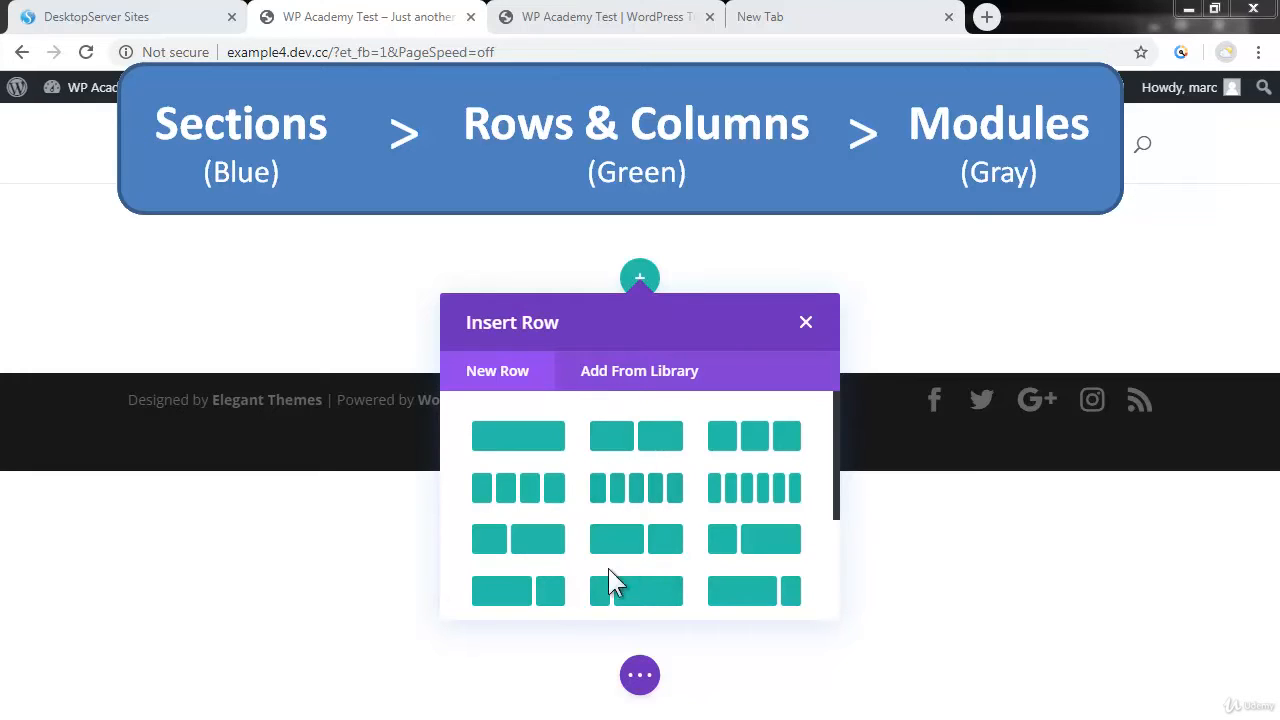
click(632, 440)
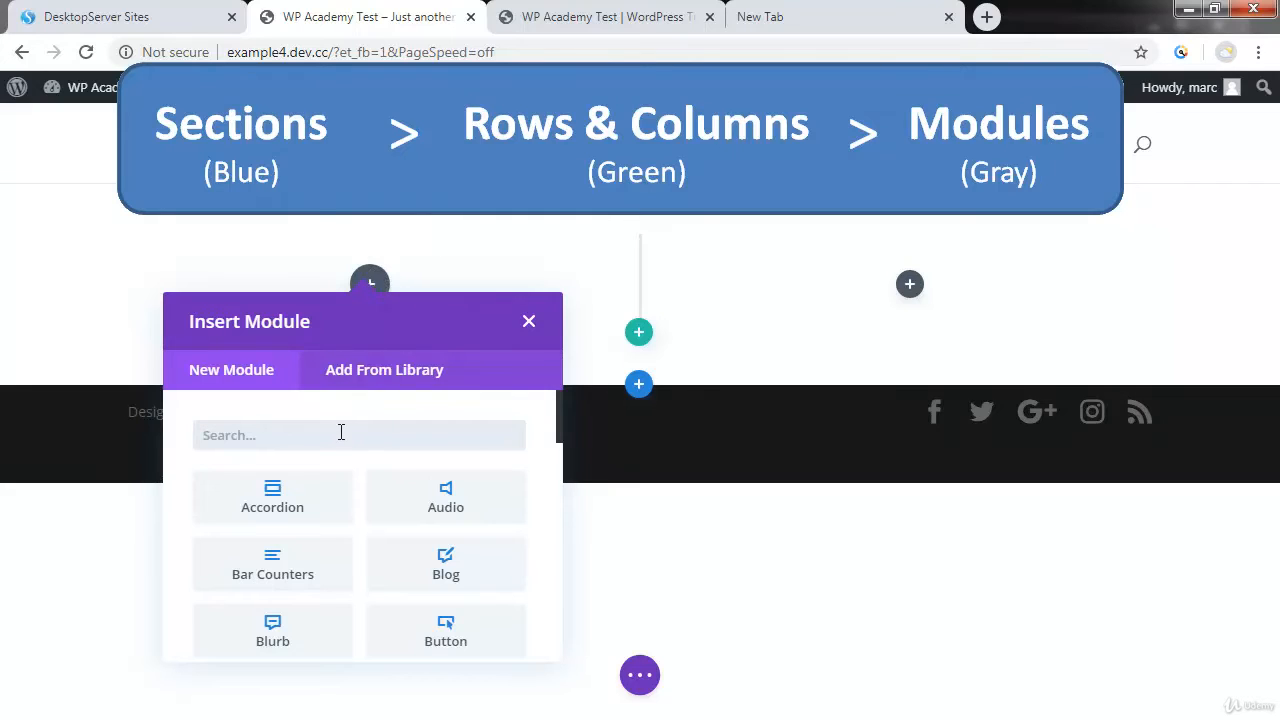
text(text)
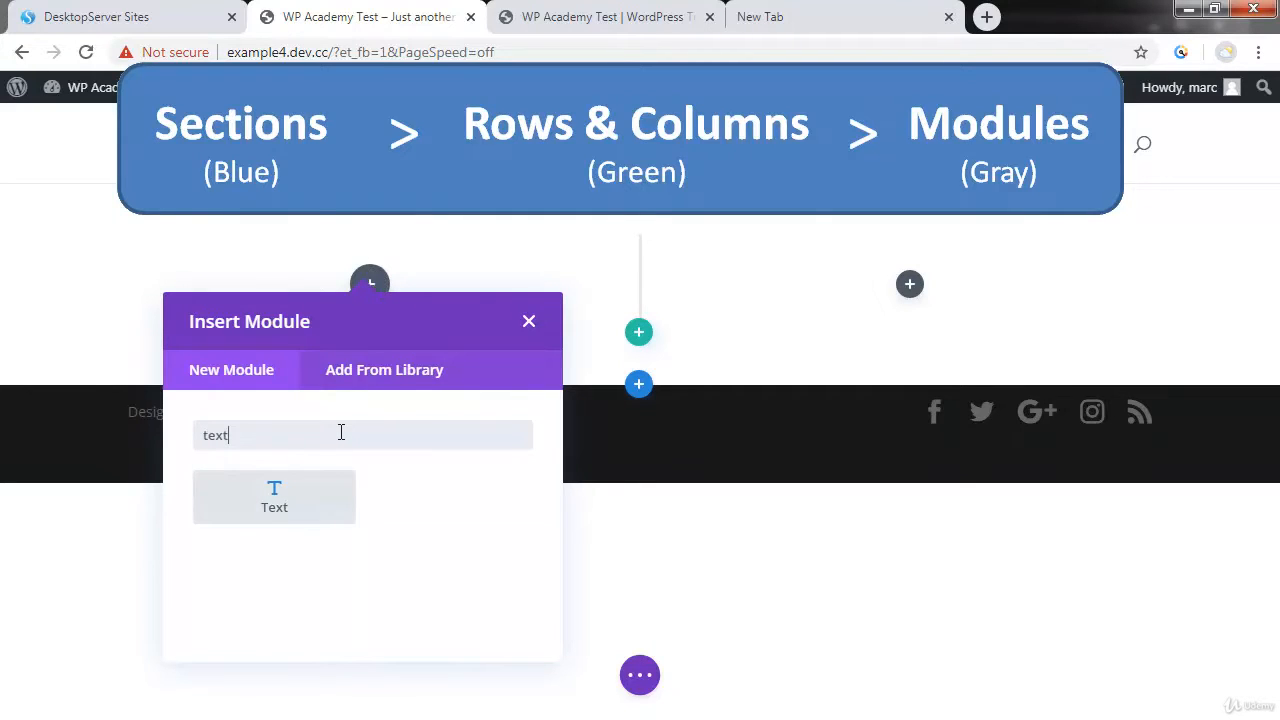
click(292, 508)
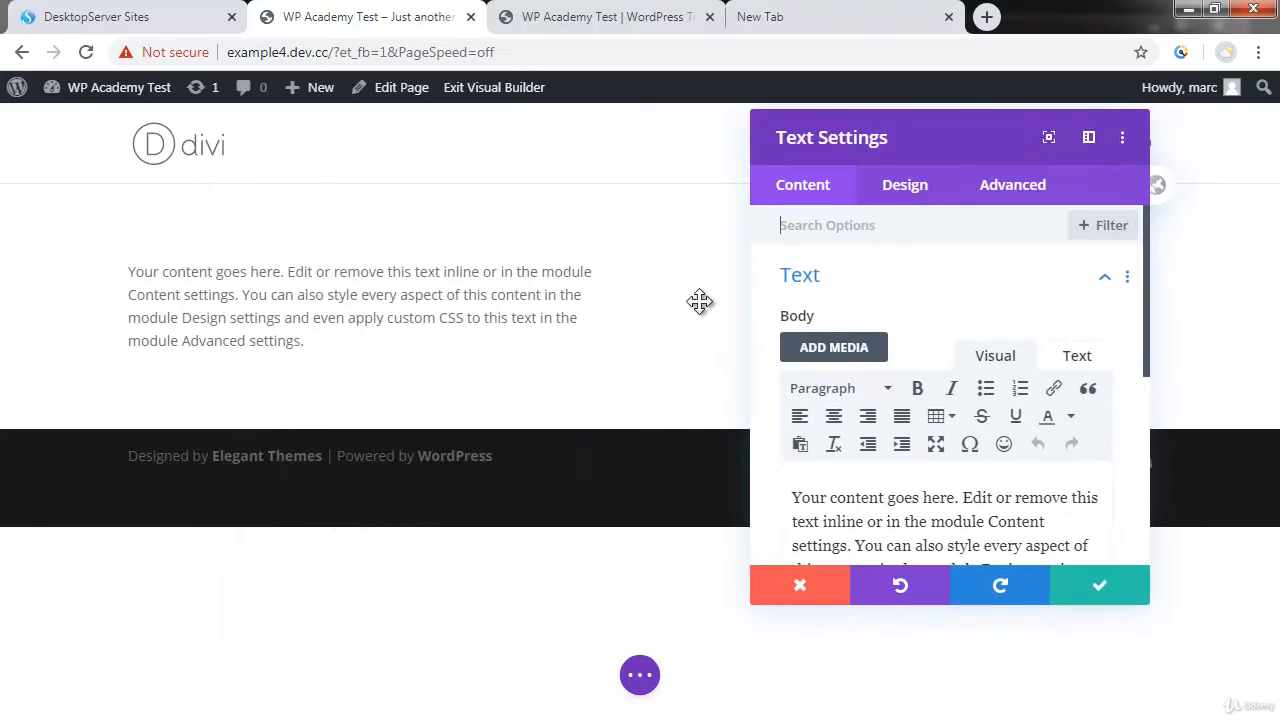
Step: Replace the Text module's placeholder with the heading "WordPress Training, E-Commerce & Web Design Experts" copied from example2.dev.cc and save the module
click(612, 32)
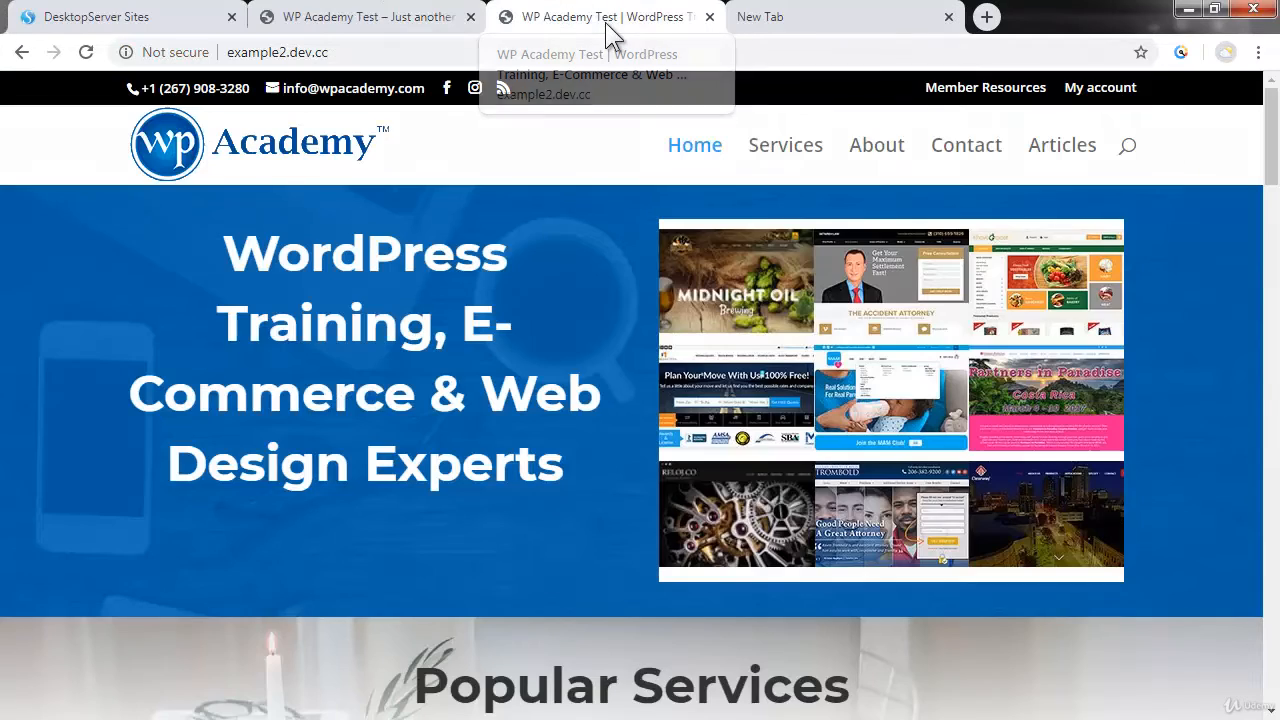
drag(563, 488, 222, 250)
right_click(295, 256)
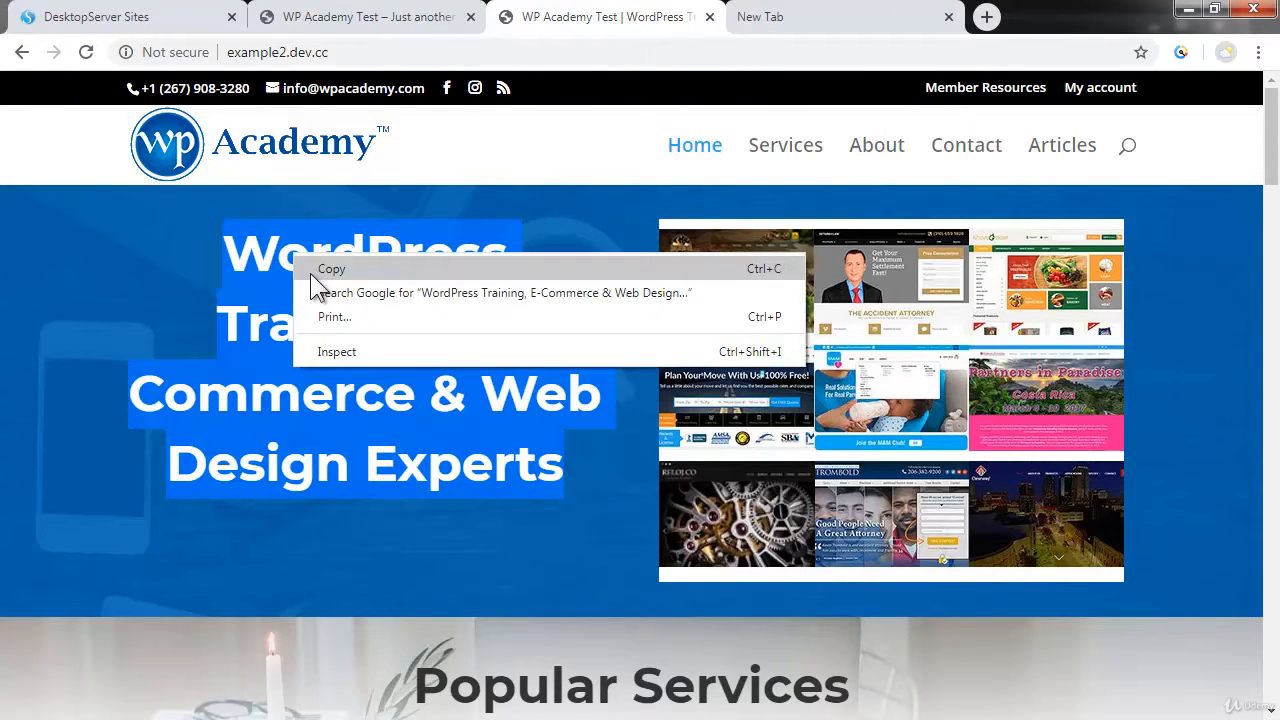
click(310, 273)
click(368, 20)
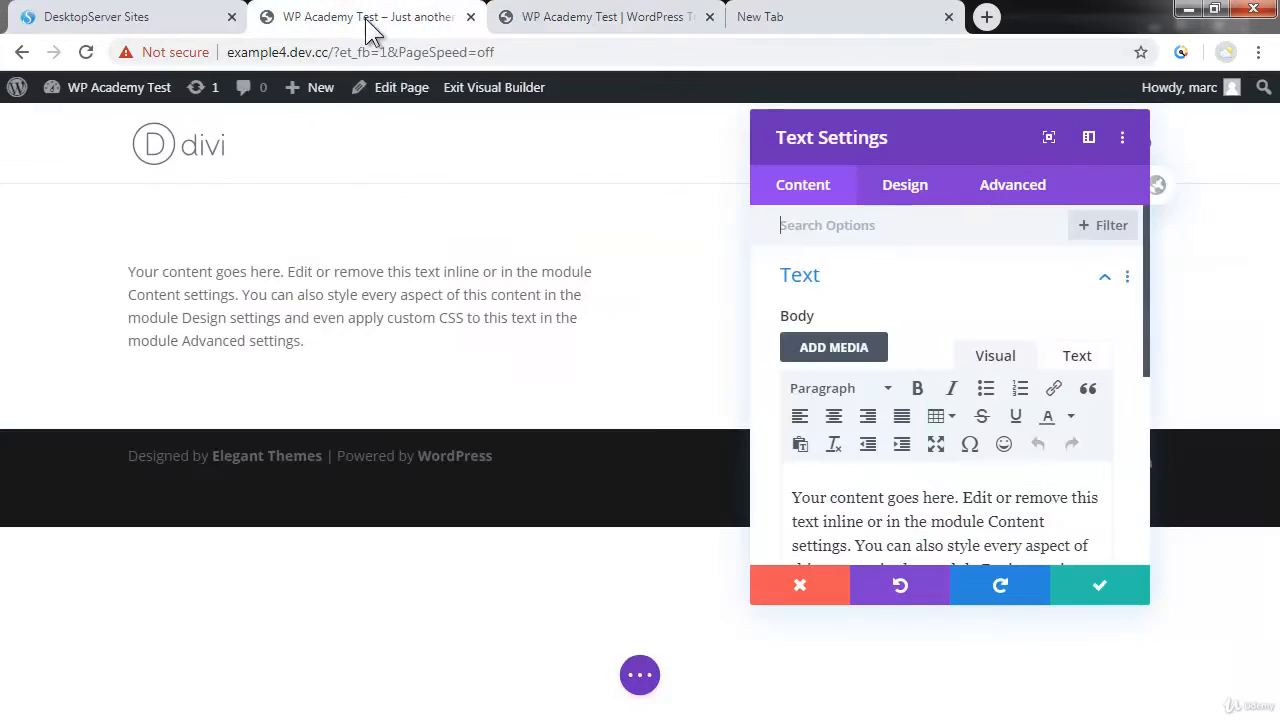
triple_click(935, 517)
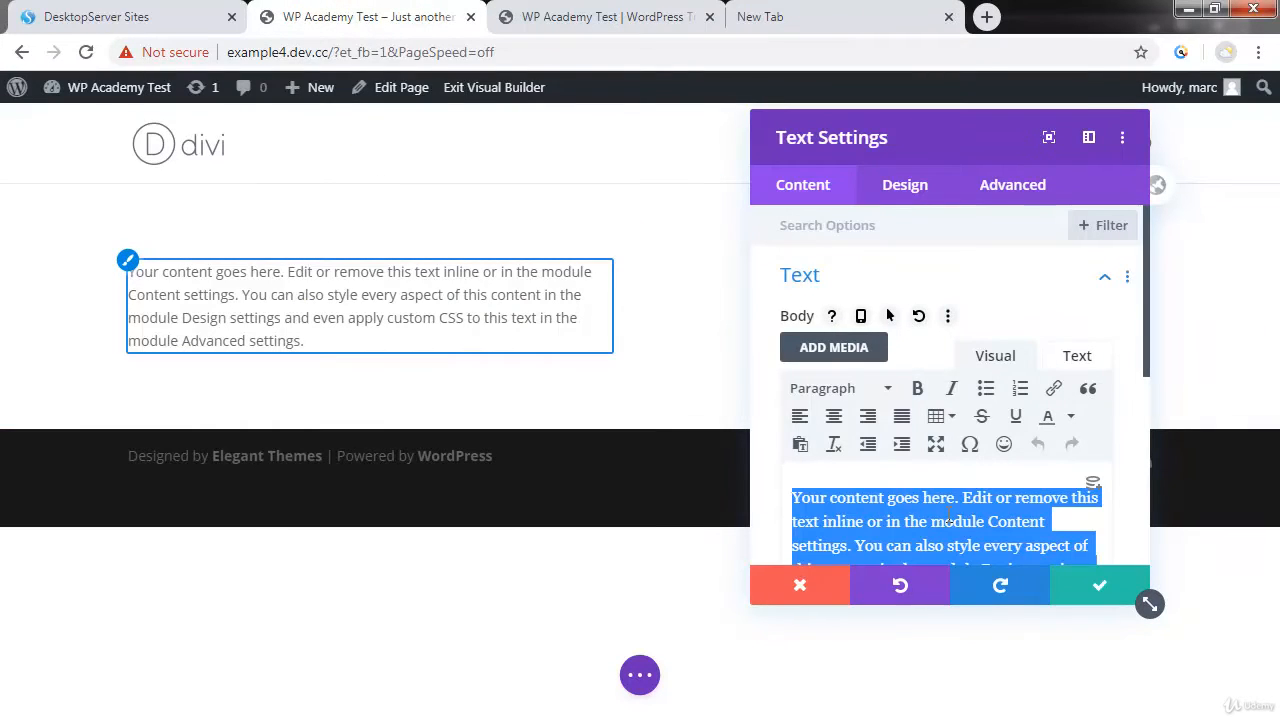
key(ctrl+v)
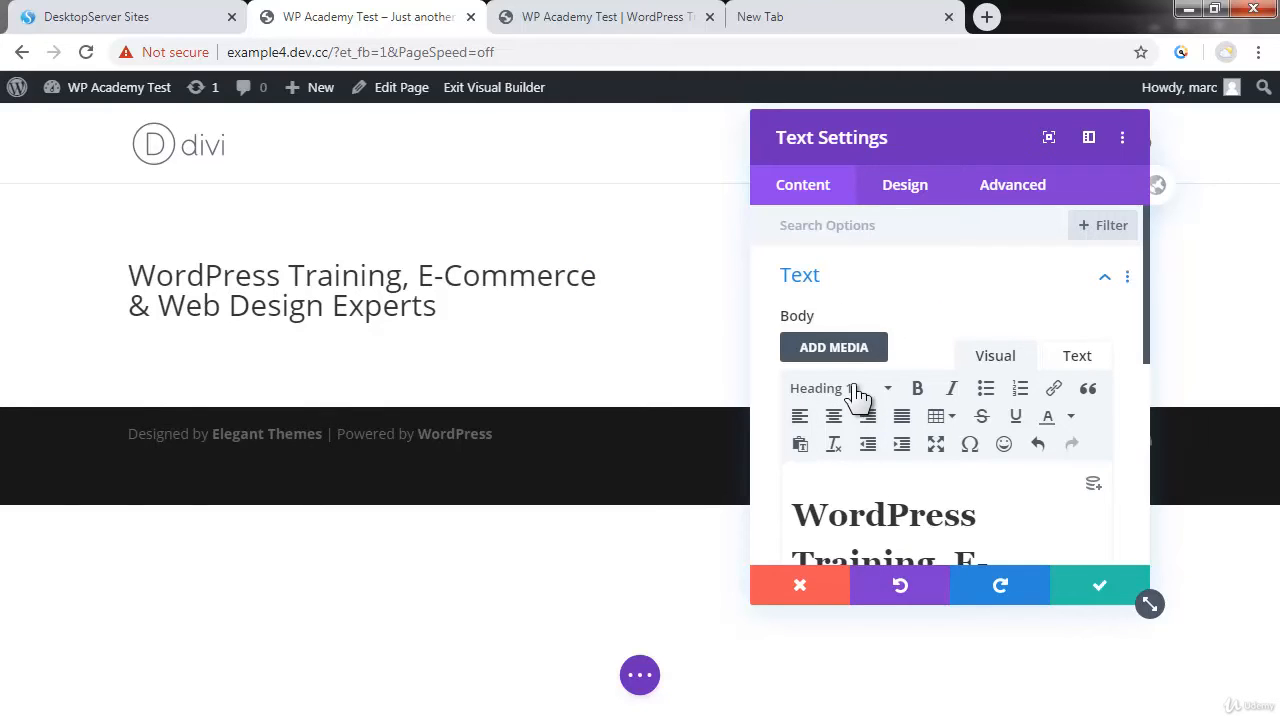
click(1103, 592)
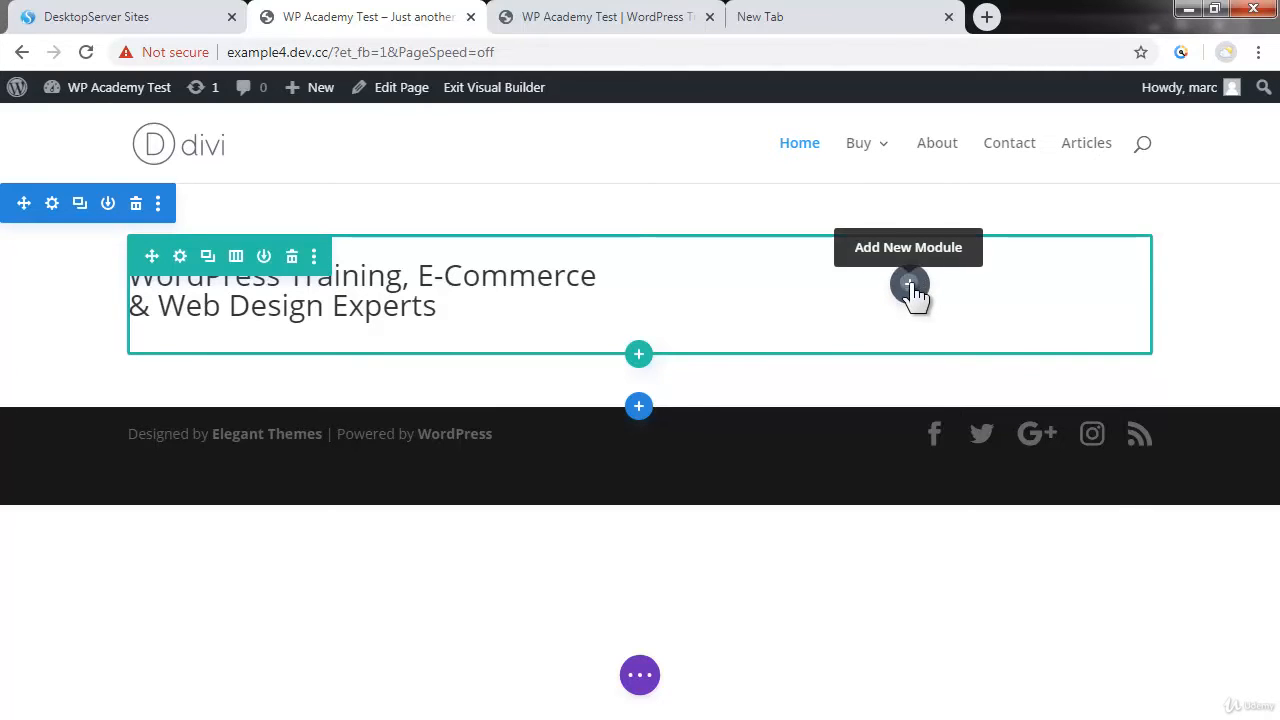
Step: Insert an Image module in the second column and show its Image settings
click(912, 290)
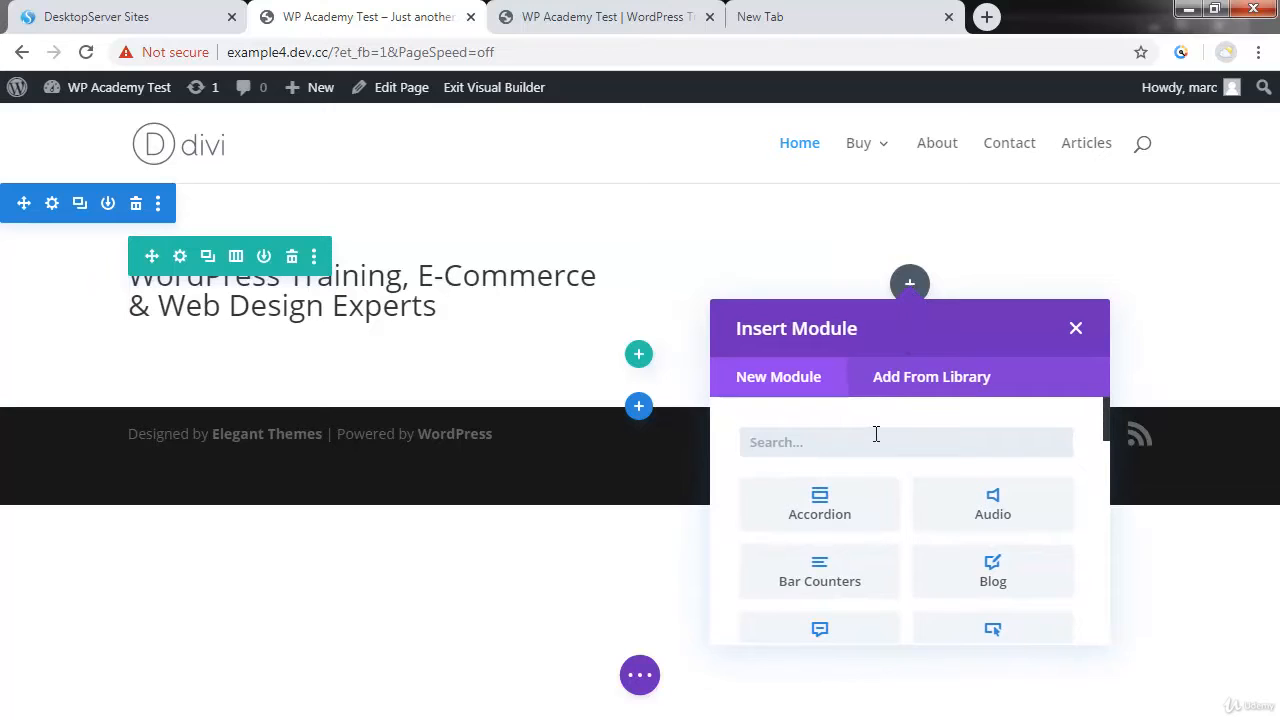
text(image)
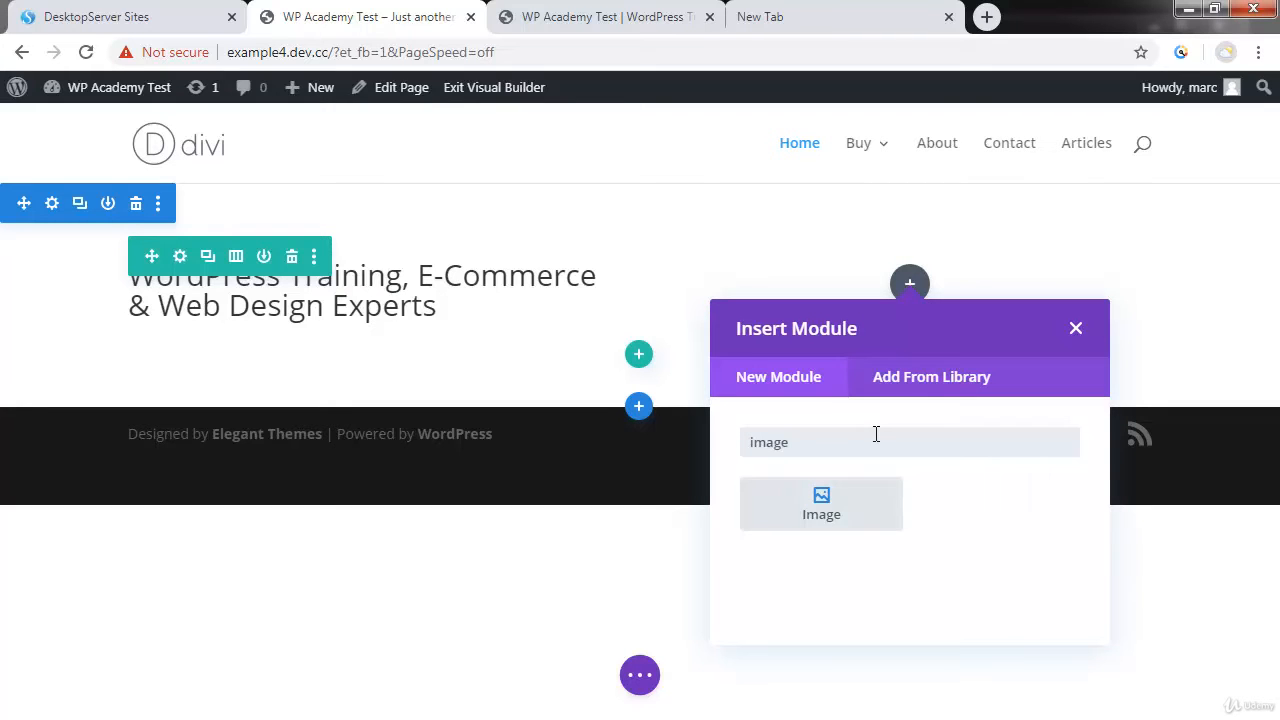
click(826, 512)
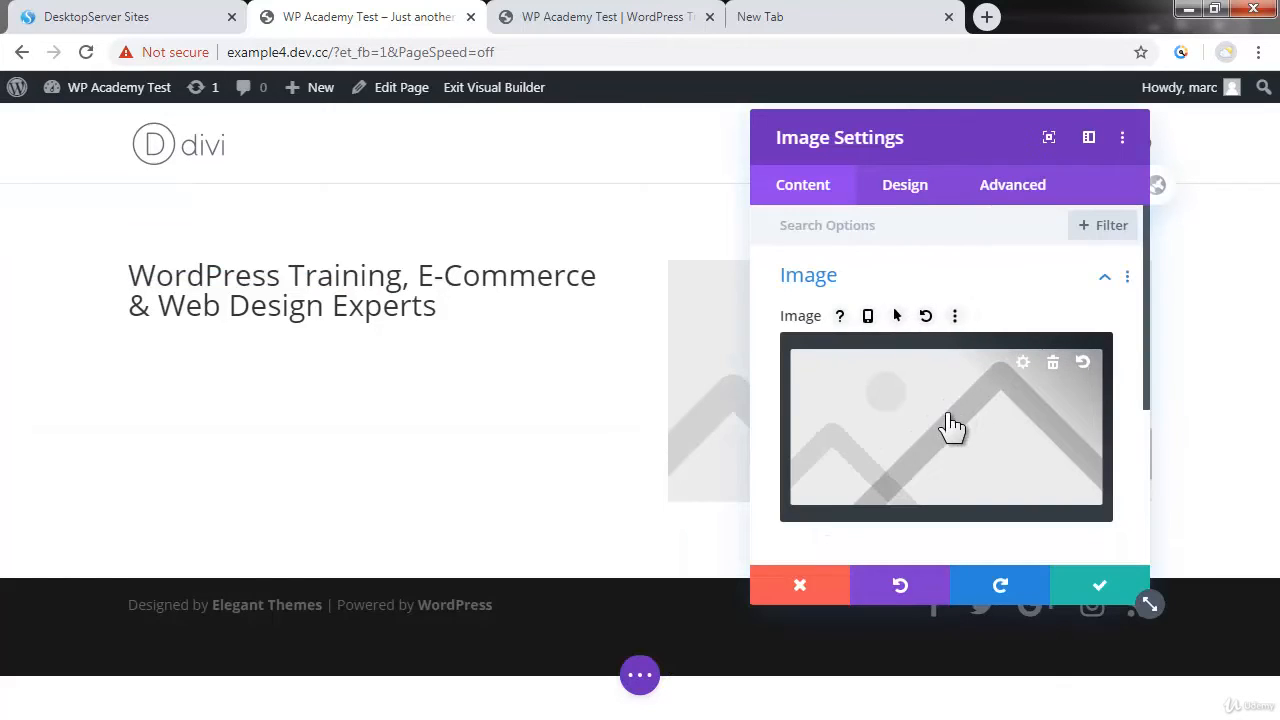
click(1105, 280)
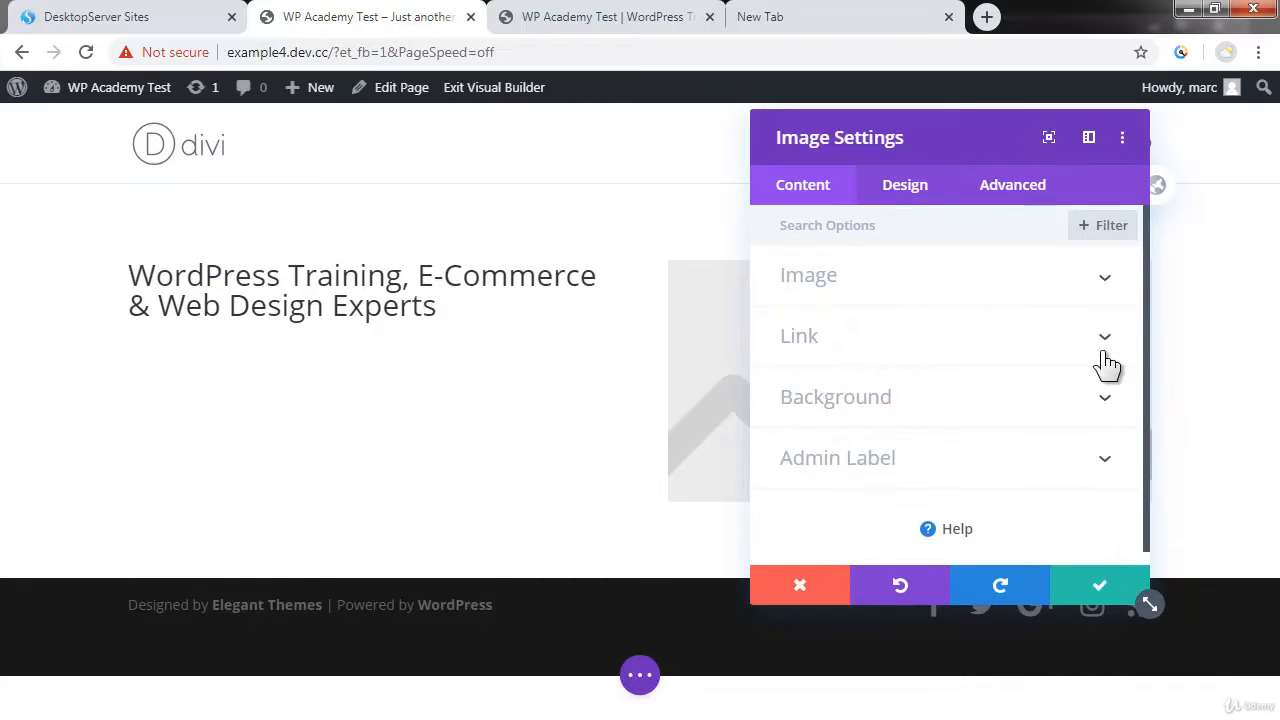
click(1105, 279)
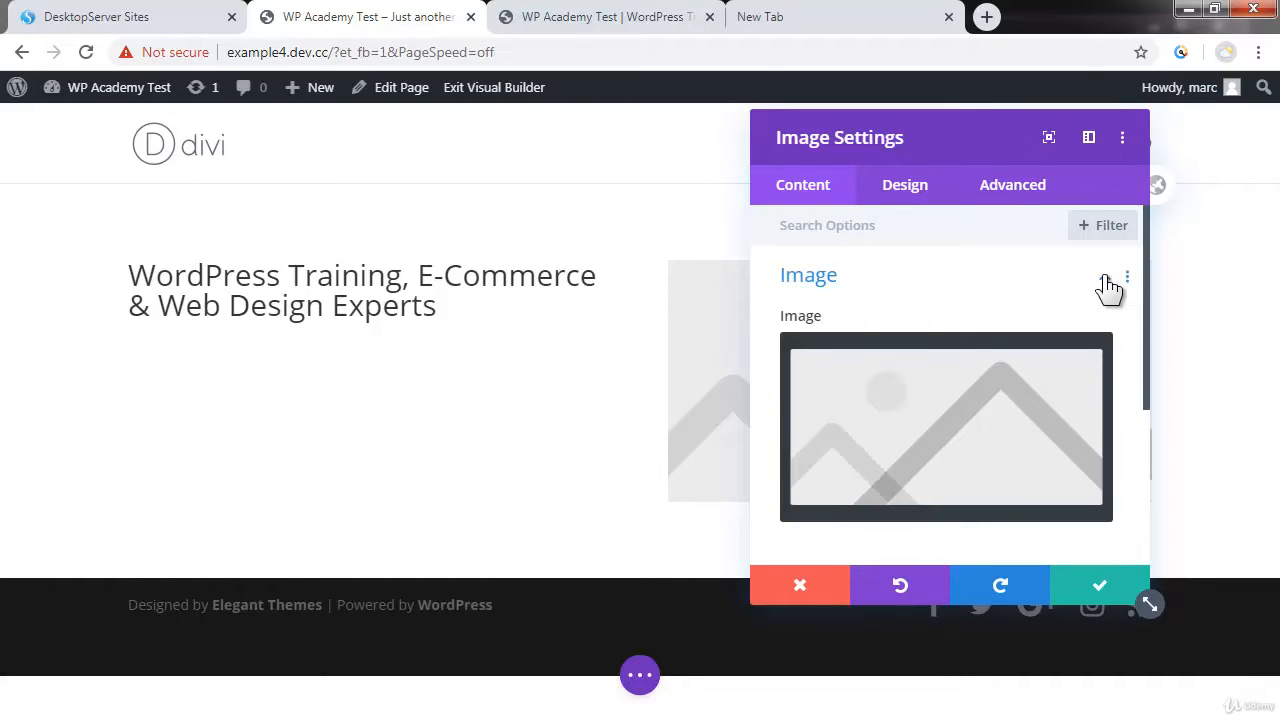
Step: Upload websites-collage.jpg from the Downloads folder as the Image module's picture and save the module
click(951, 443)
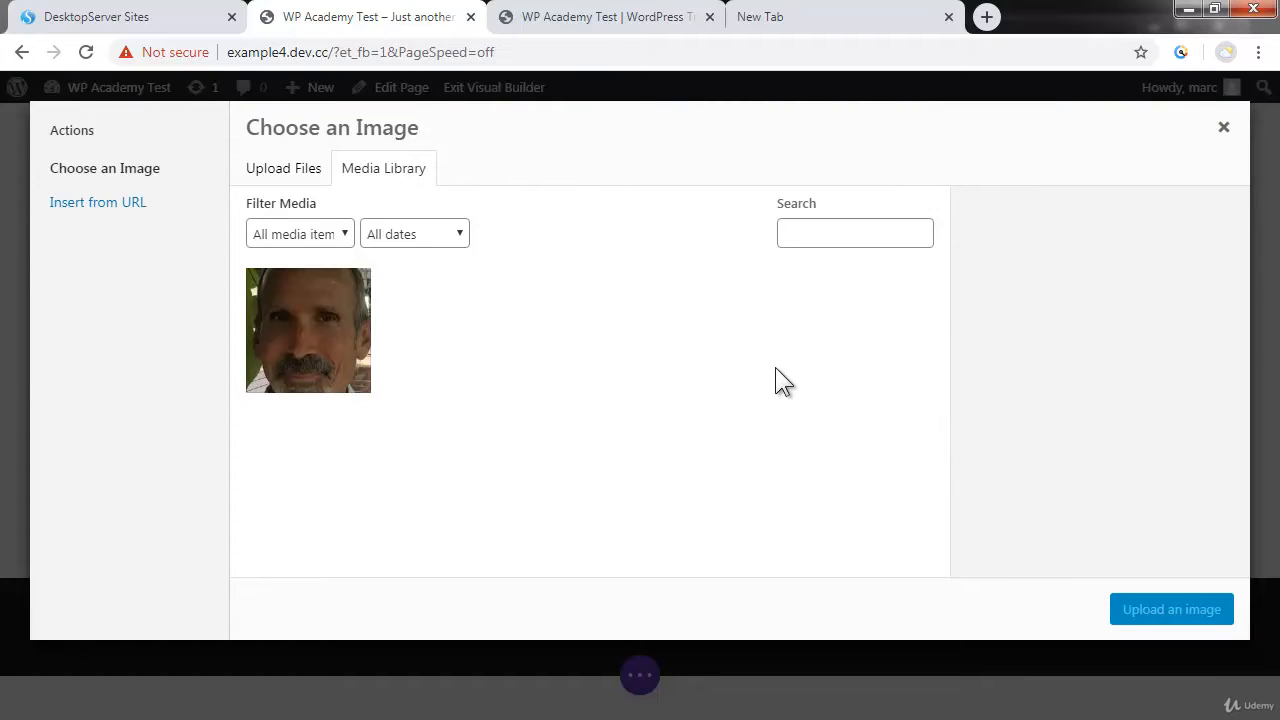
click(303, 176)
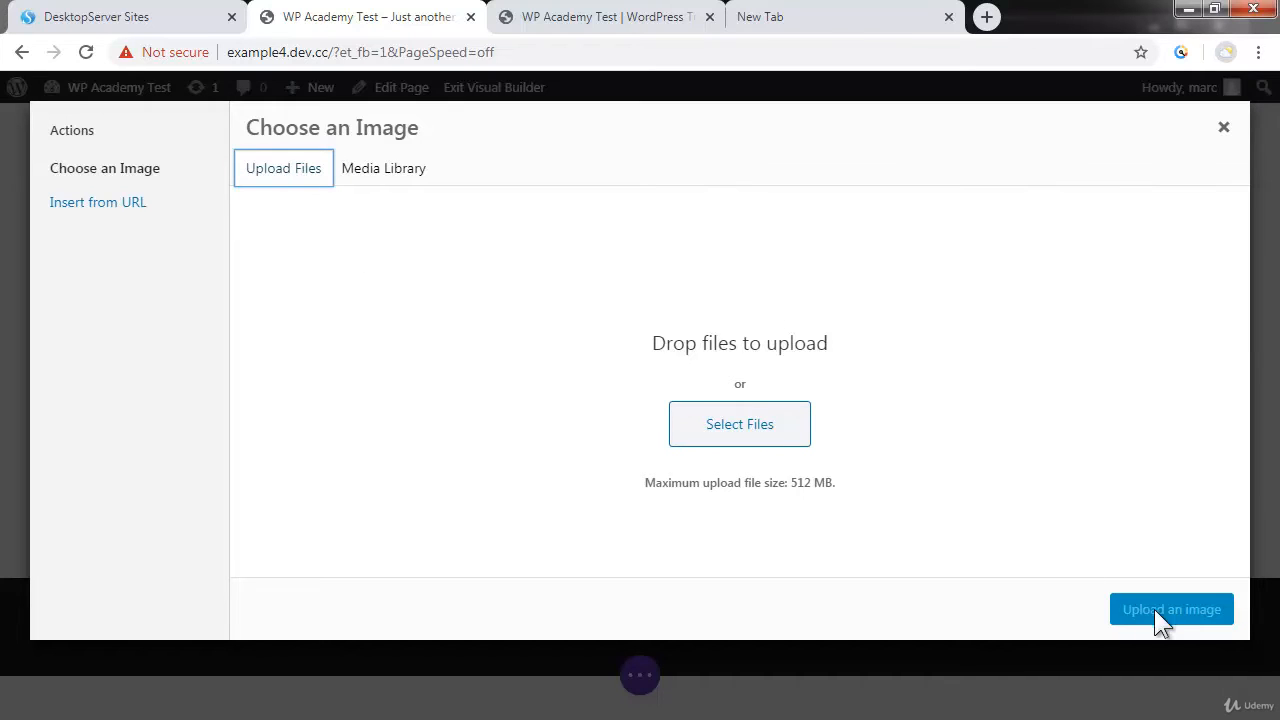
click(743, 428)
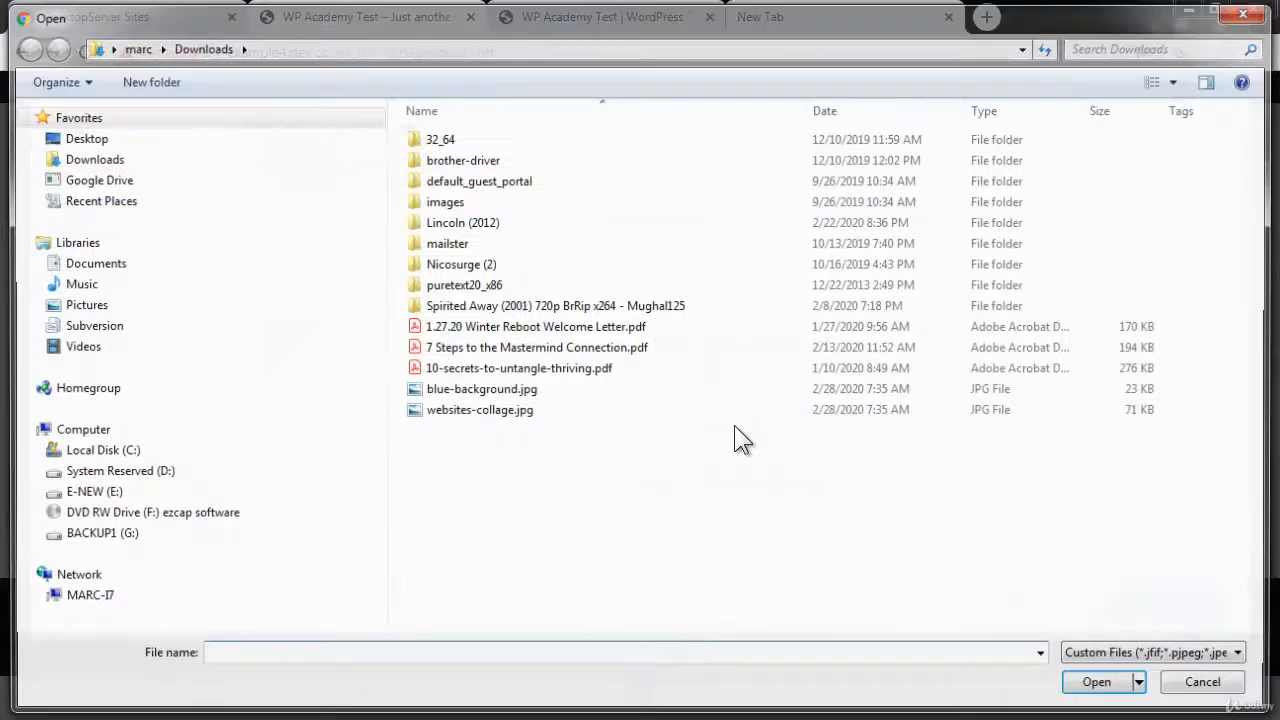
double_click(503, 412)
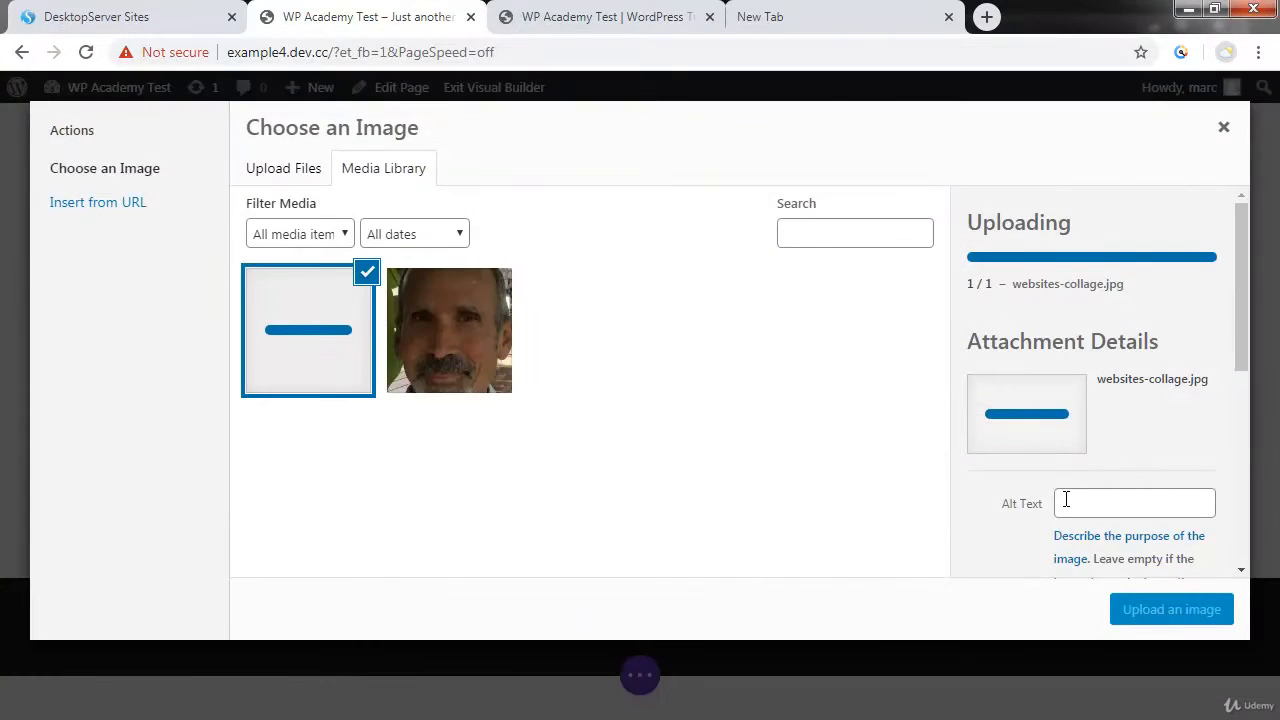
click(1153, 604)
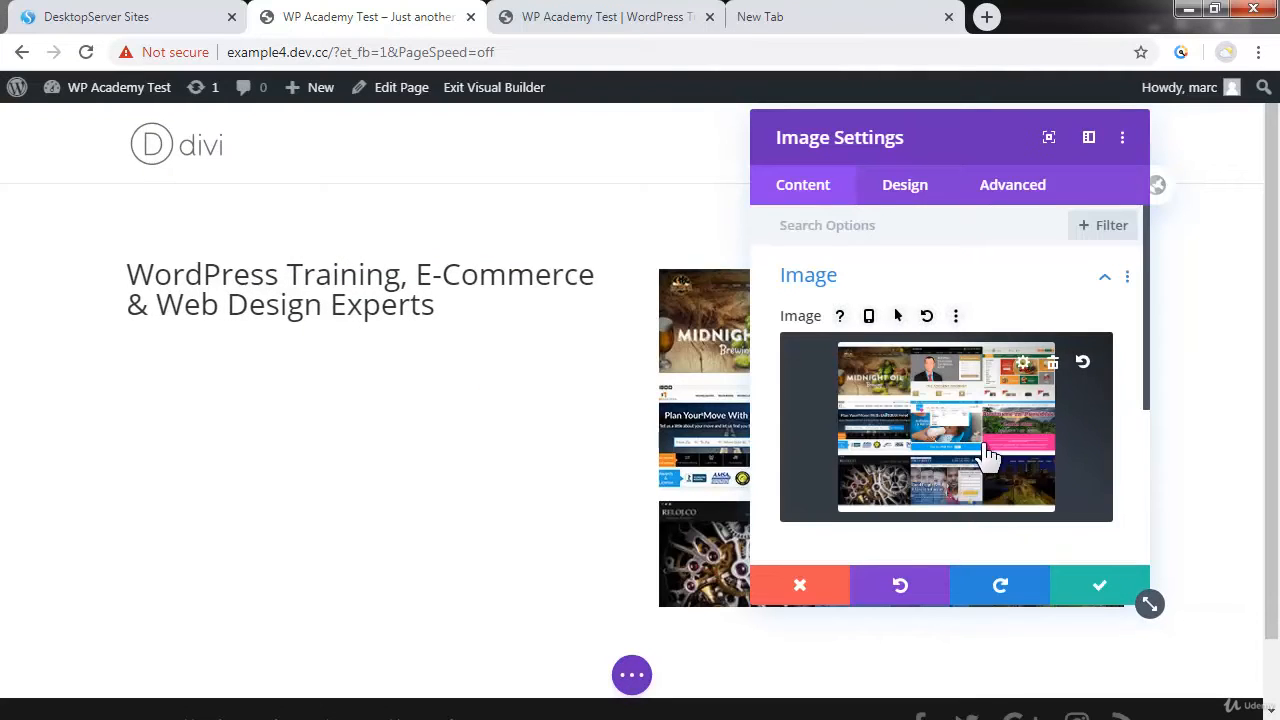
click(1100, 586)
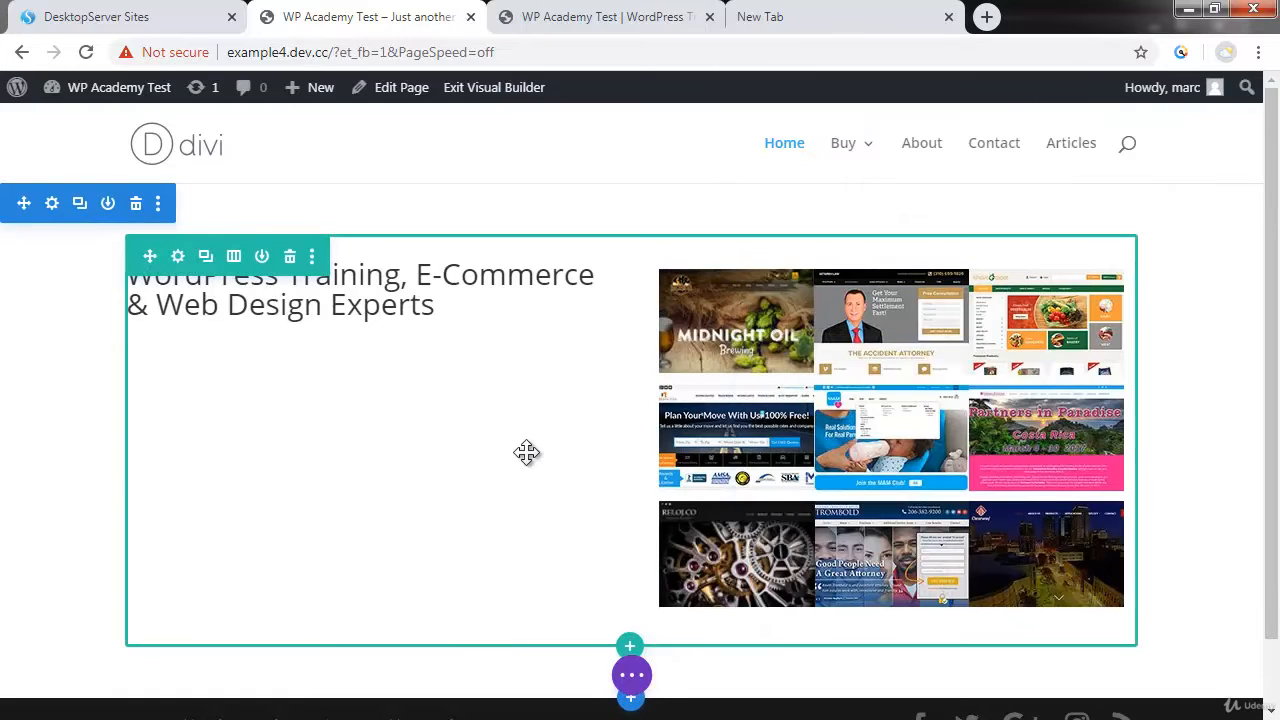
Step: Save the page, exit the Visual Builder to check the live page, and enable the builder again
click(632, 678)
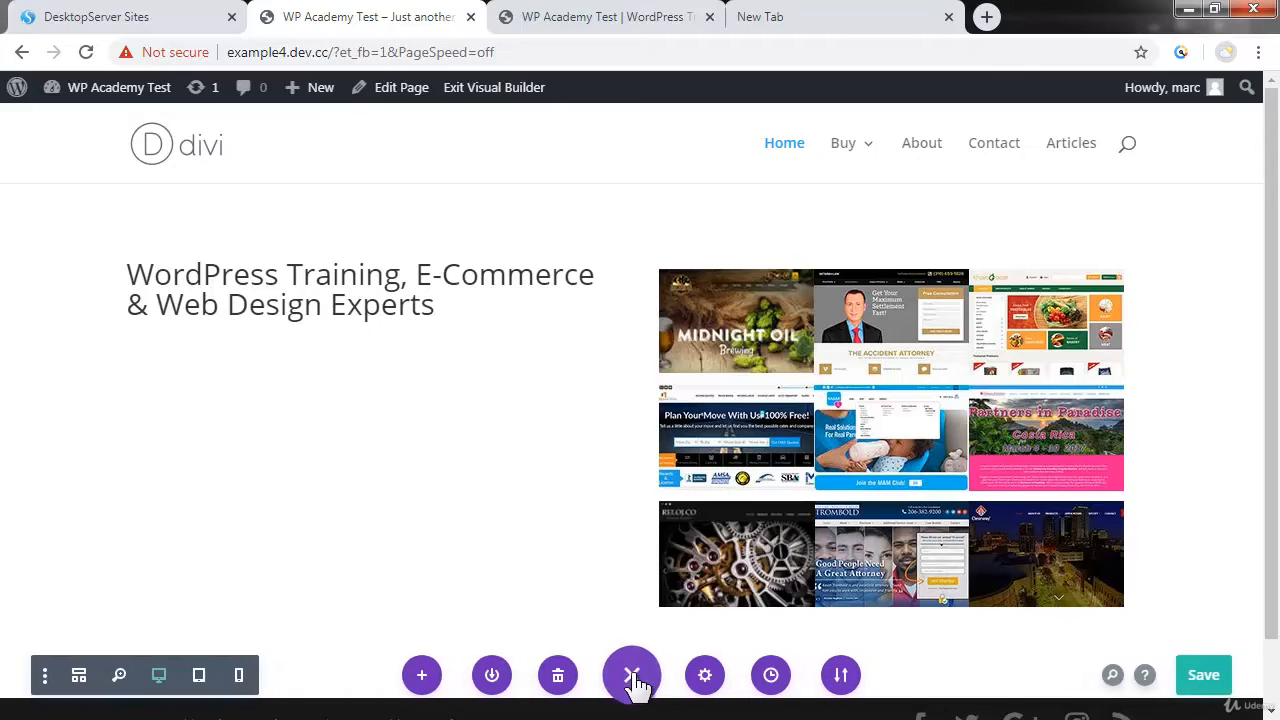
click(1205, 674)
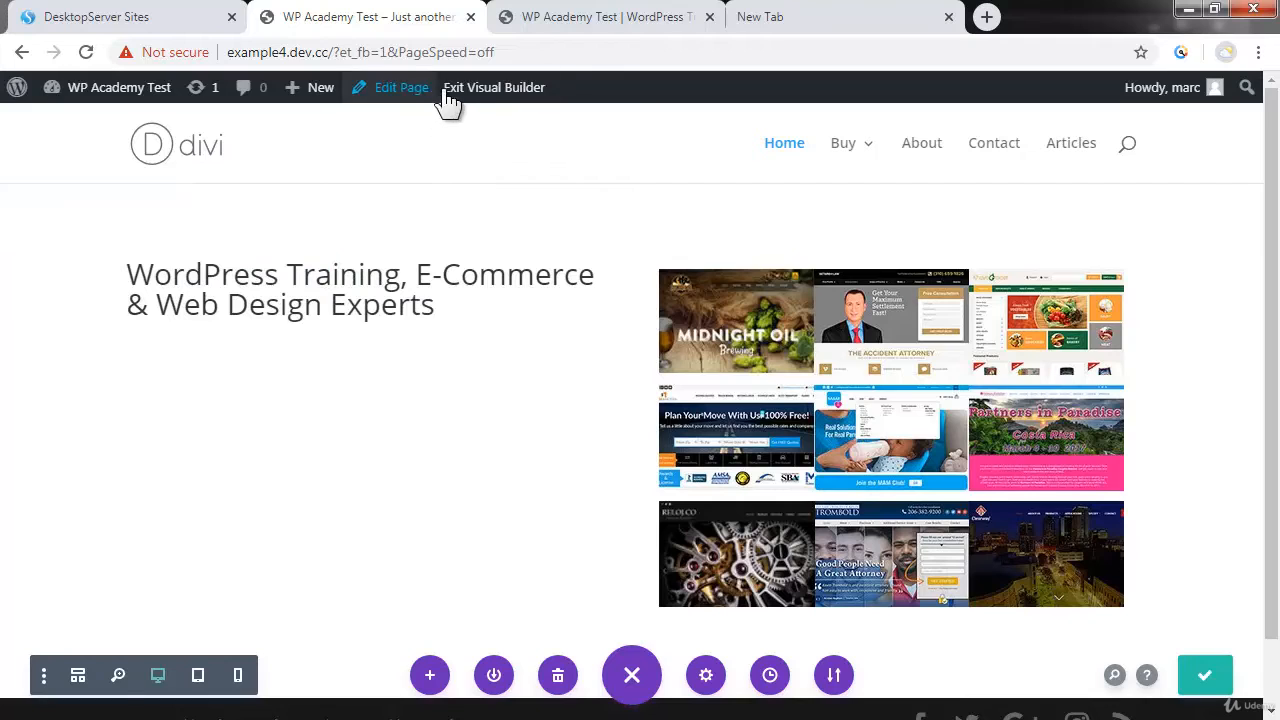
click(478, 100)
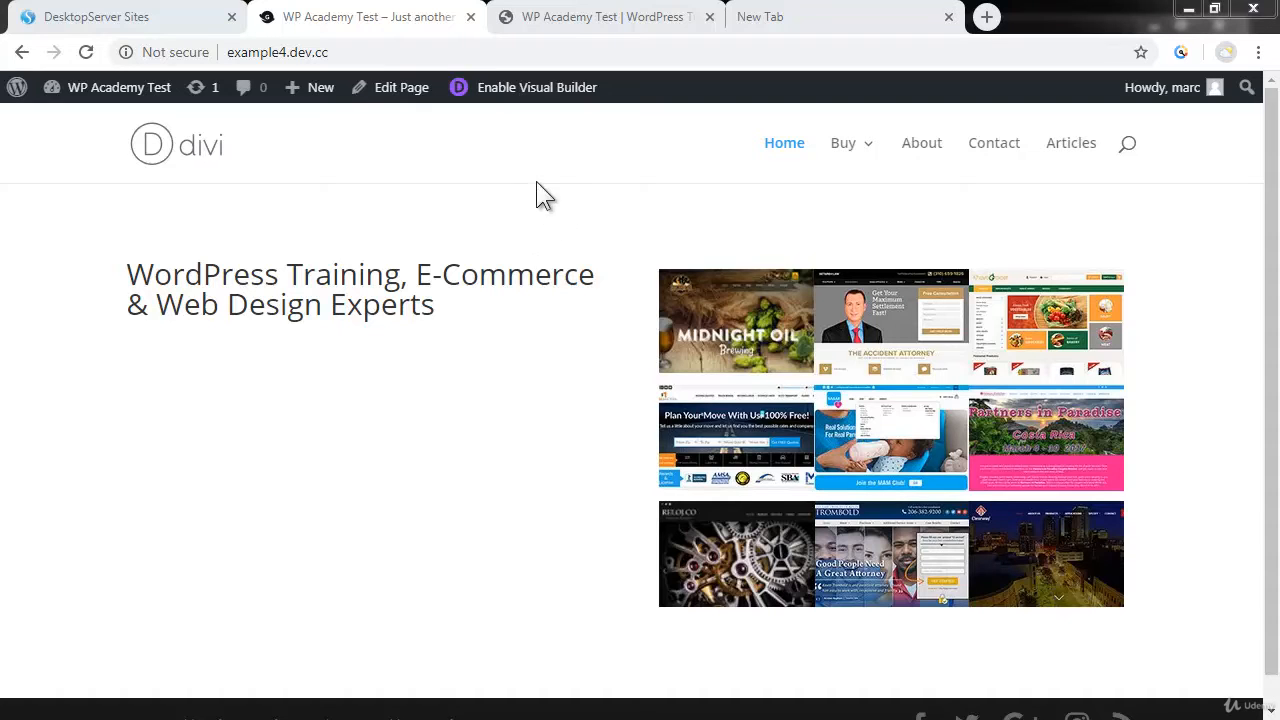
click(512, 92)
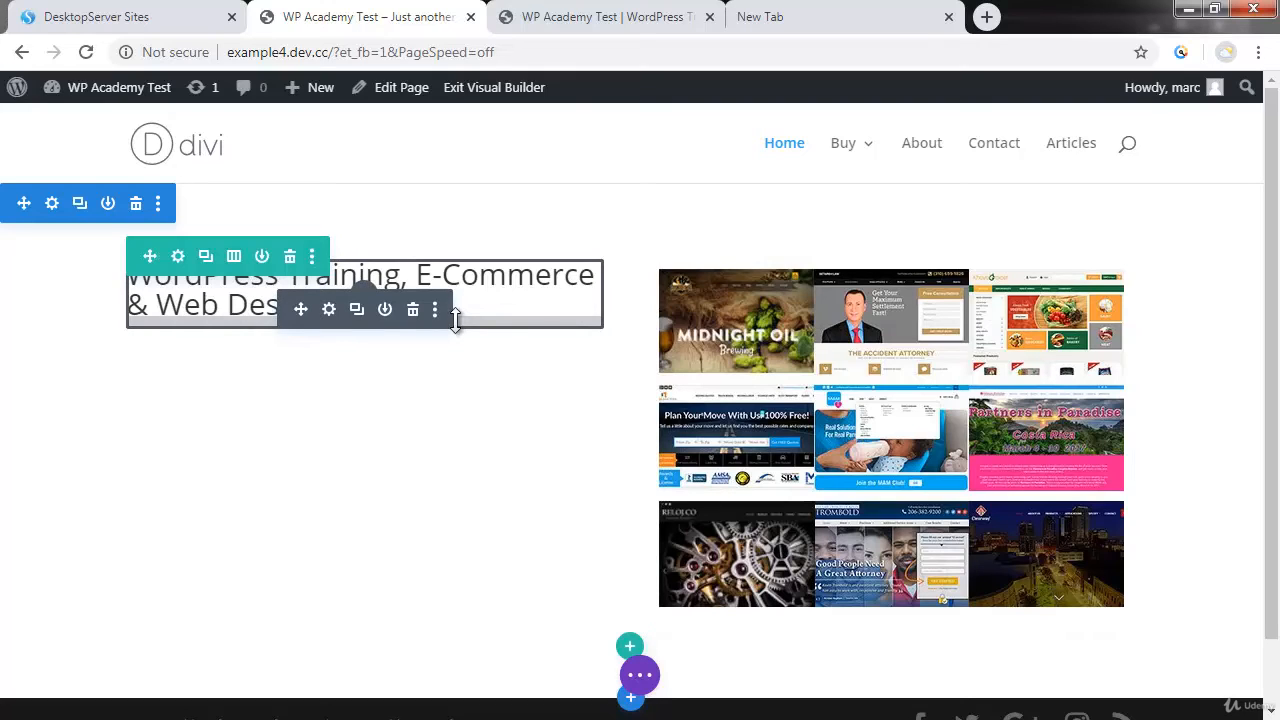
Step: Look at the page layout in wireframe view, return to desktop view, and view the section's other settings
click(641, 677)
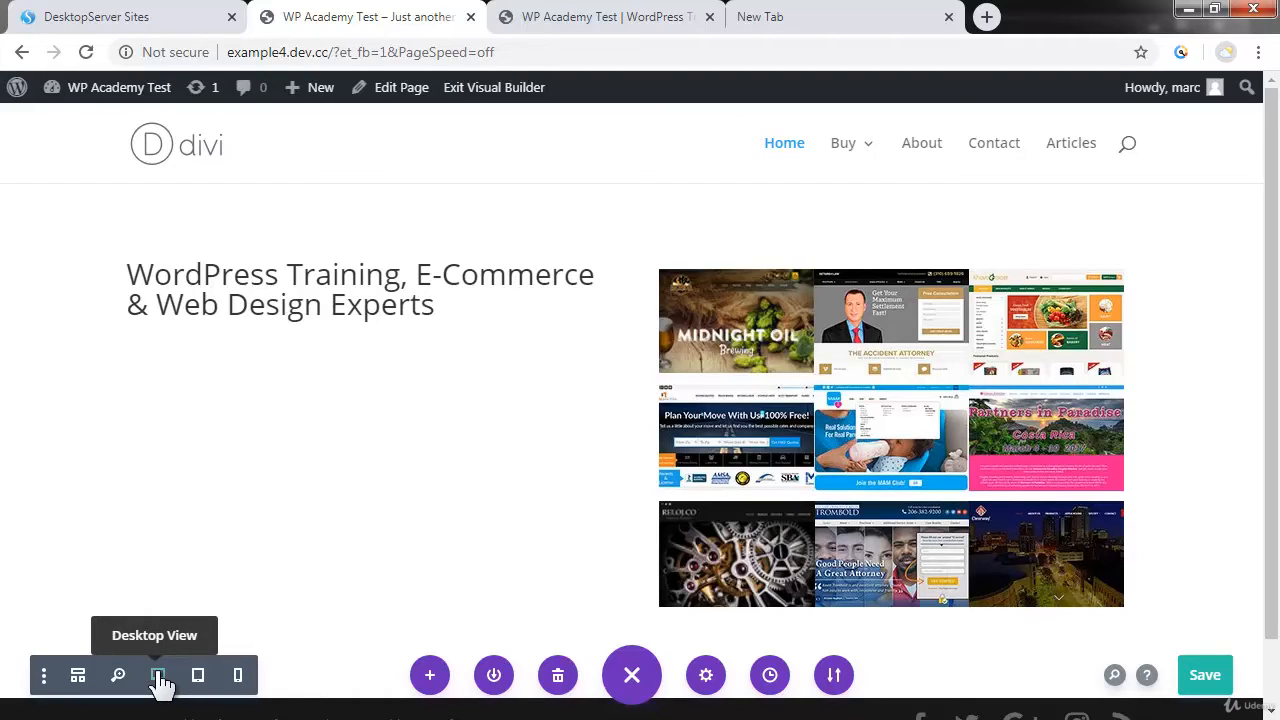
click(78, 676)
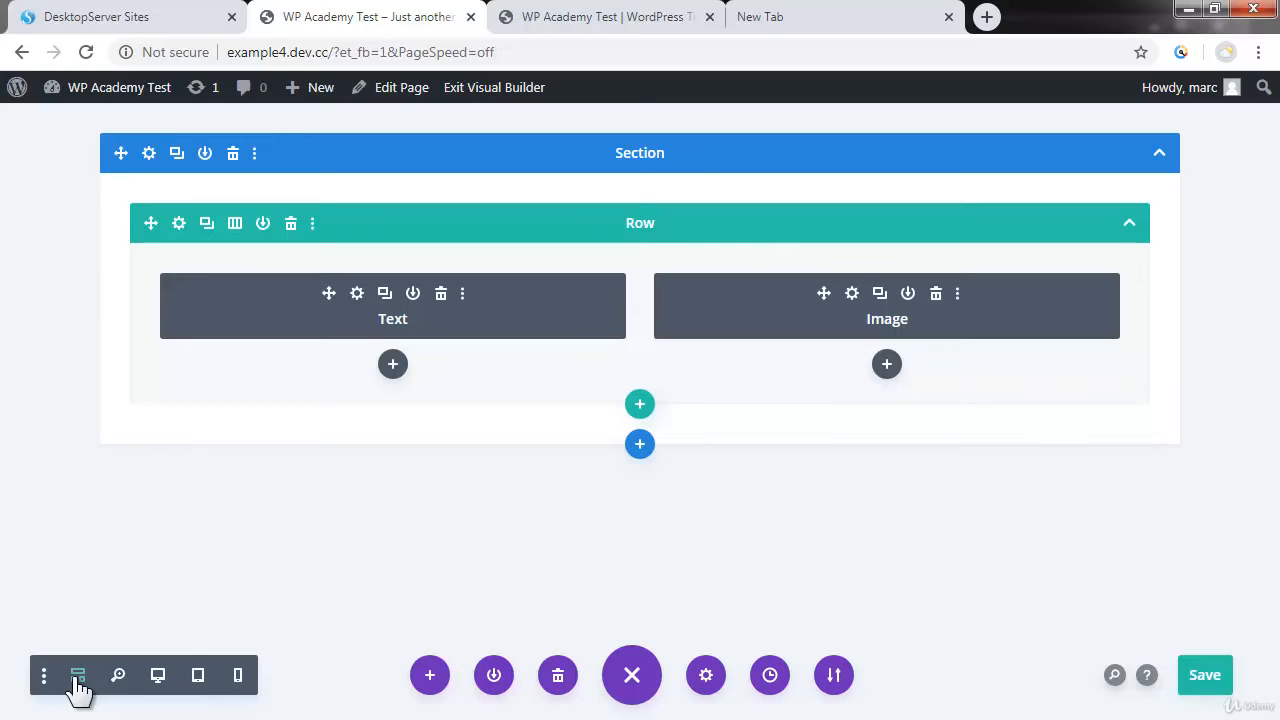
click(78, 680)
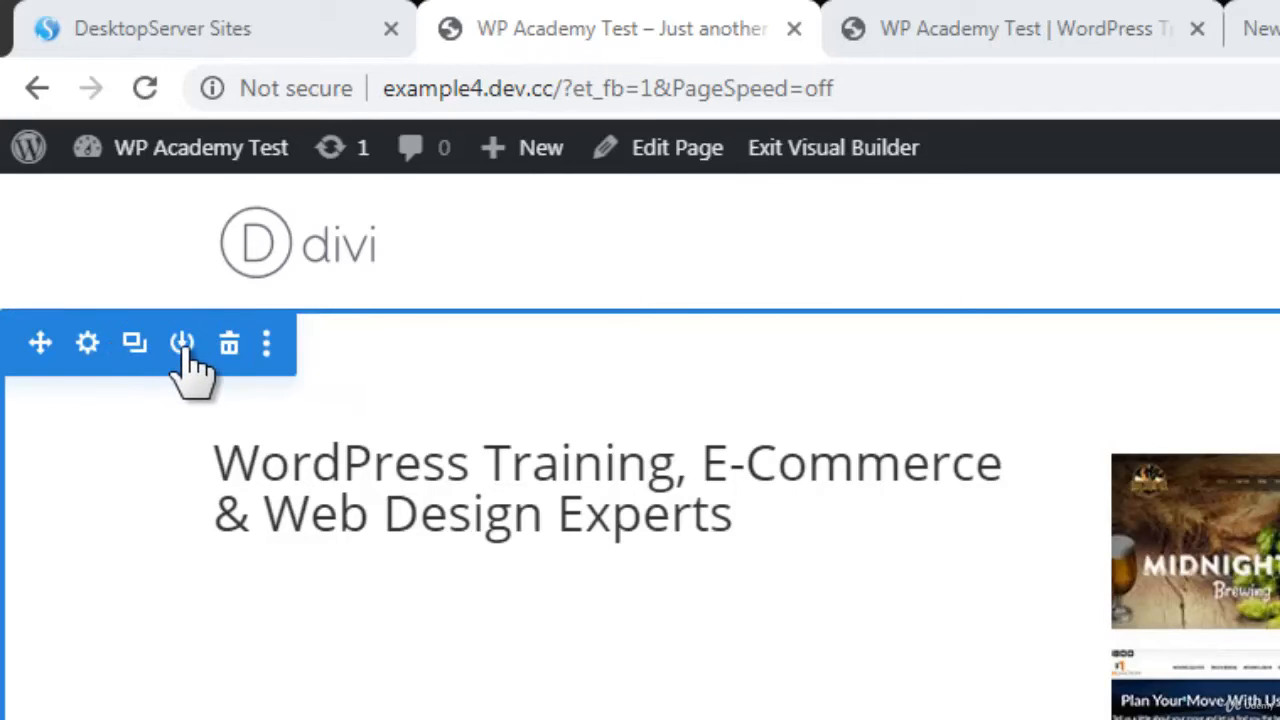
click(266, 345)
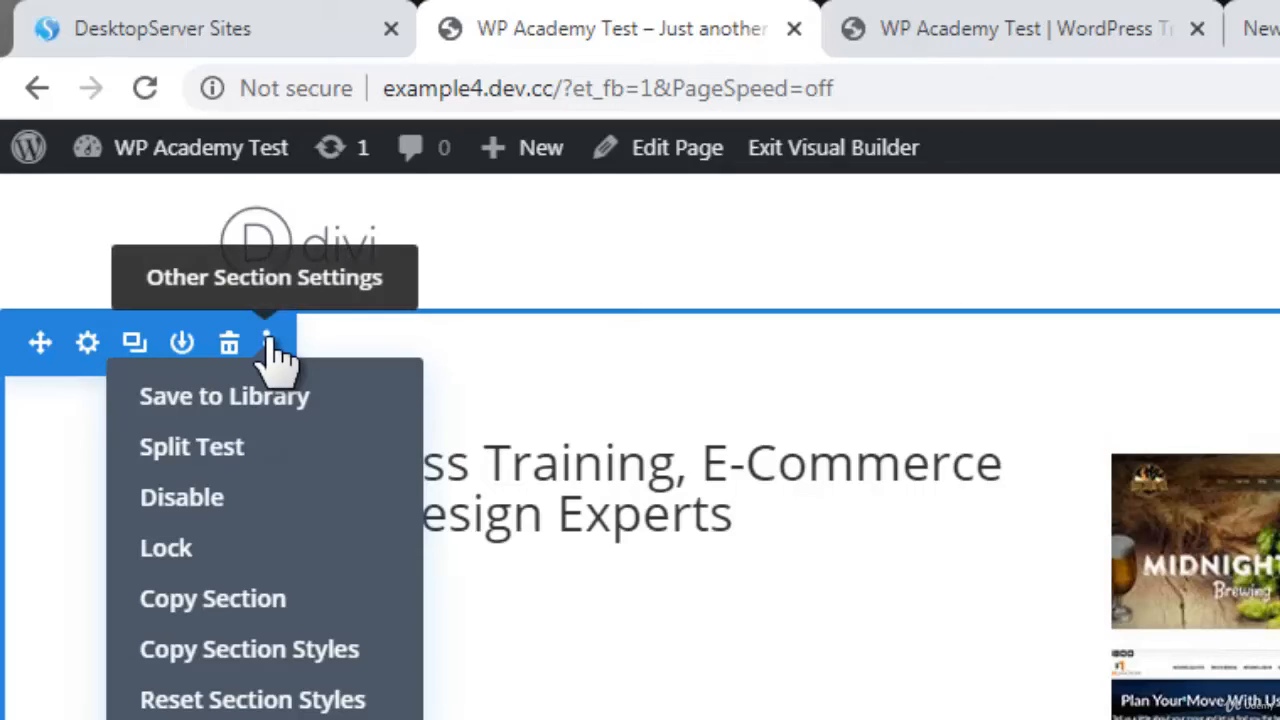
click(268, 345)
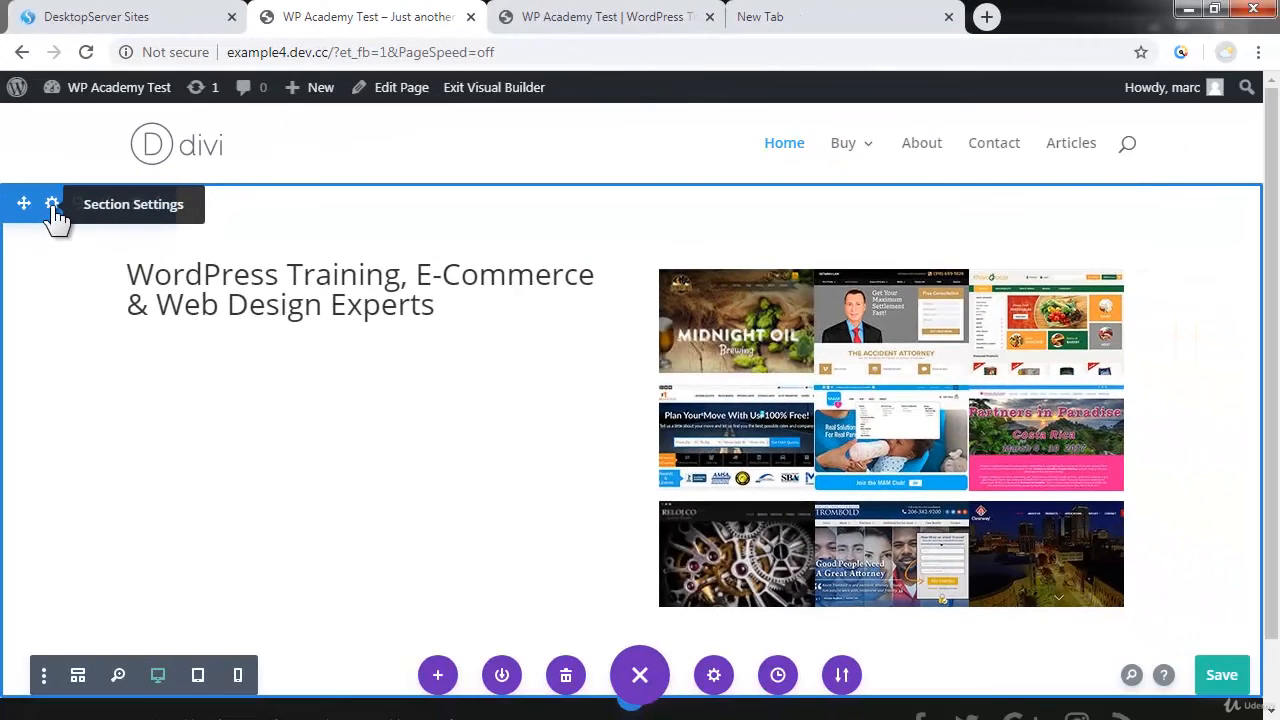
Step: Upload blue-background.jpg from the Downloads folder as the section's background image and save the section settings
click(52, 205)
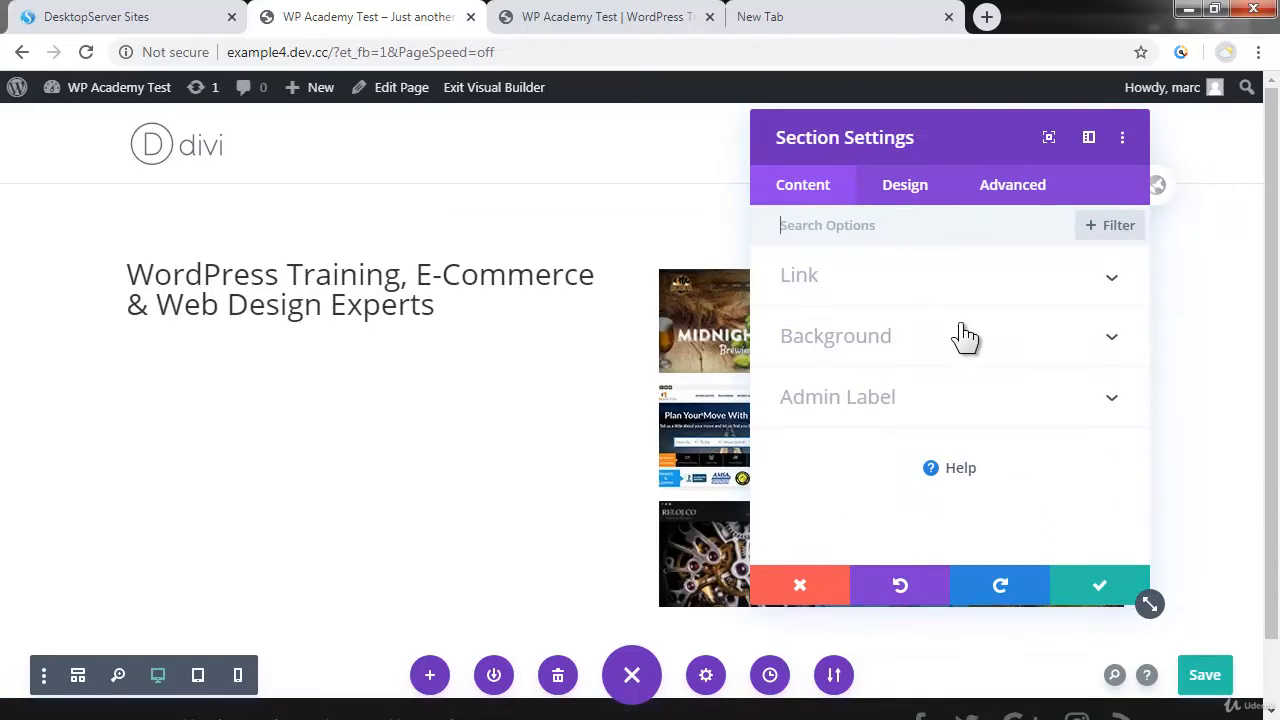
click(1113, 340)
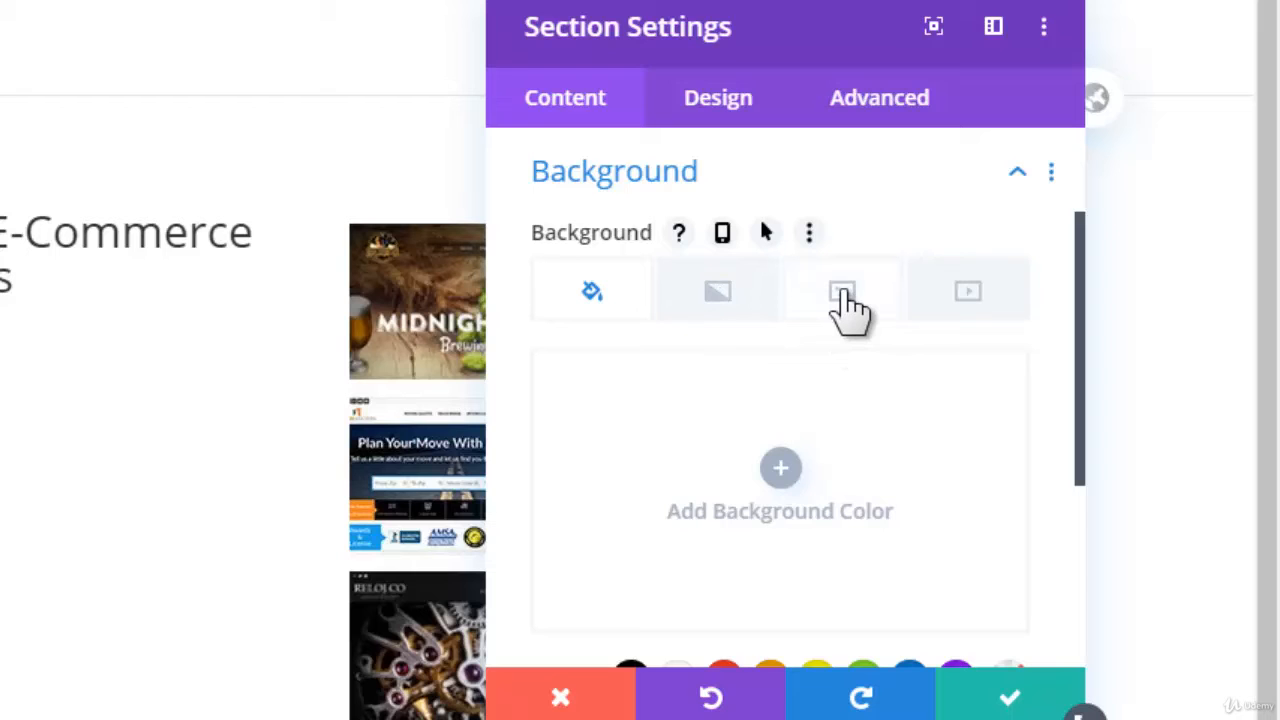
click(850, 310)
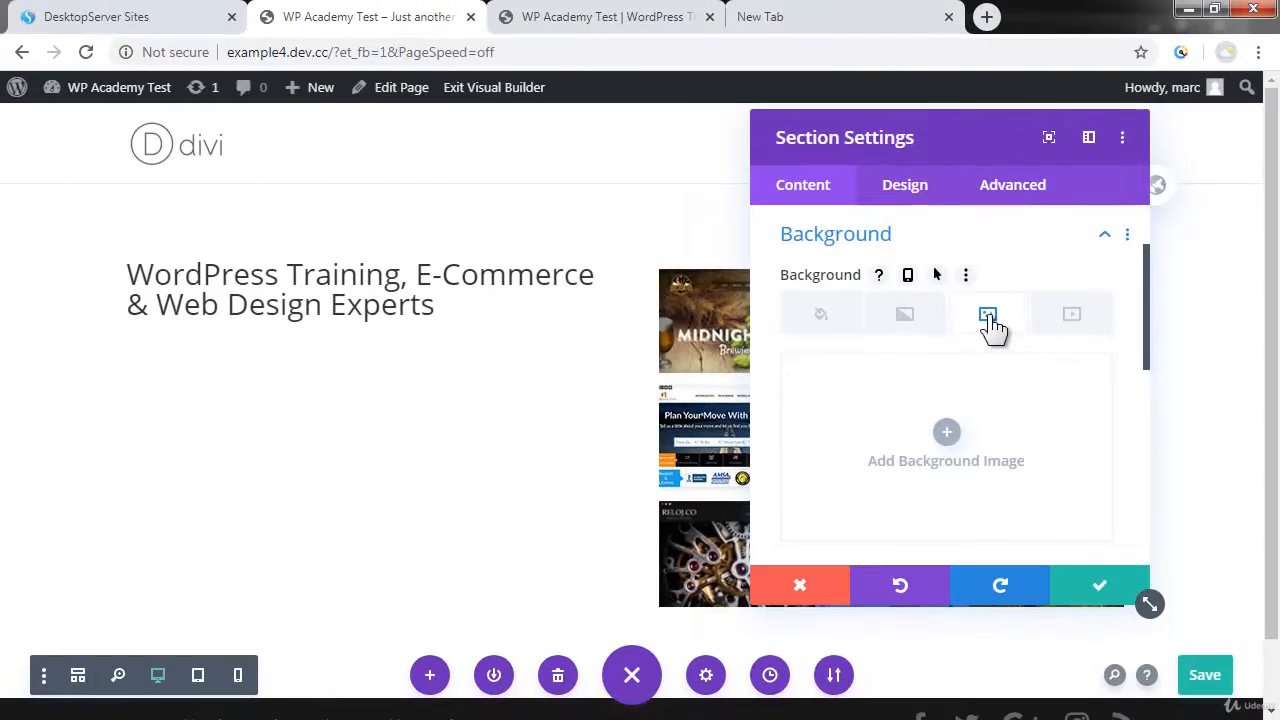
click(947, 432)
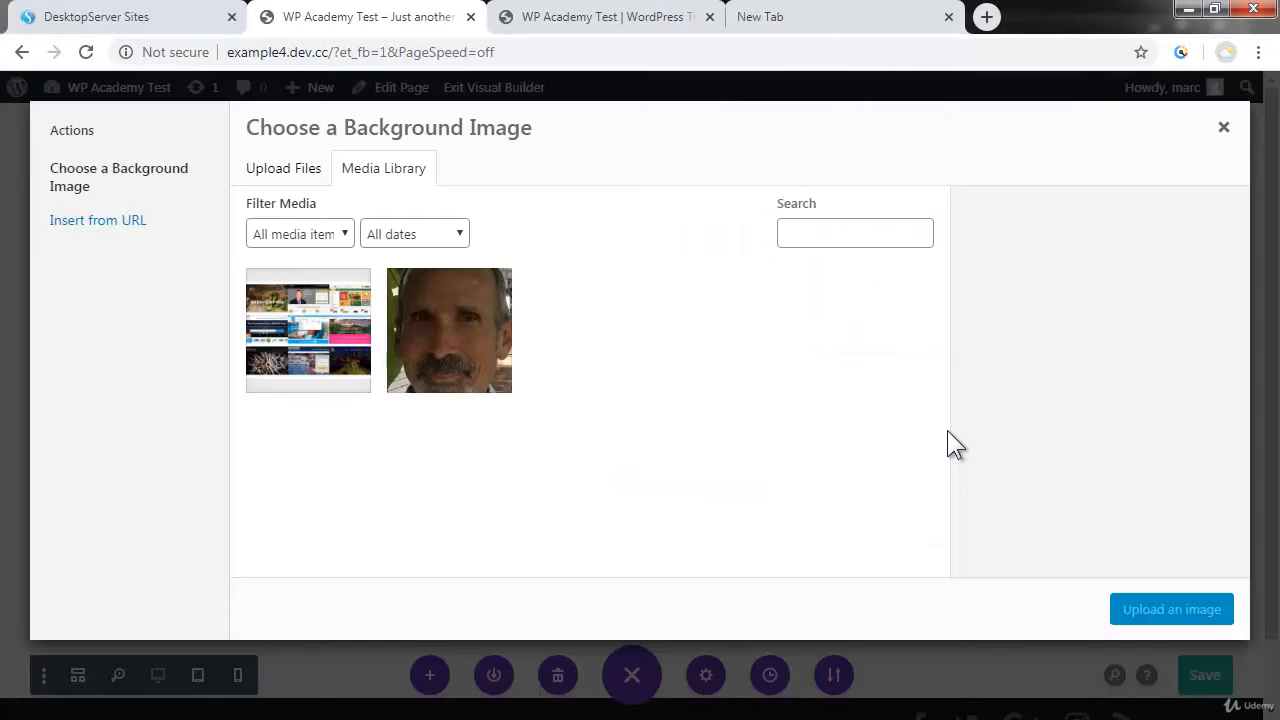
click(284, 174)
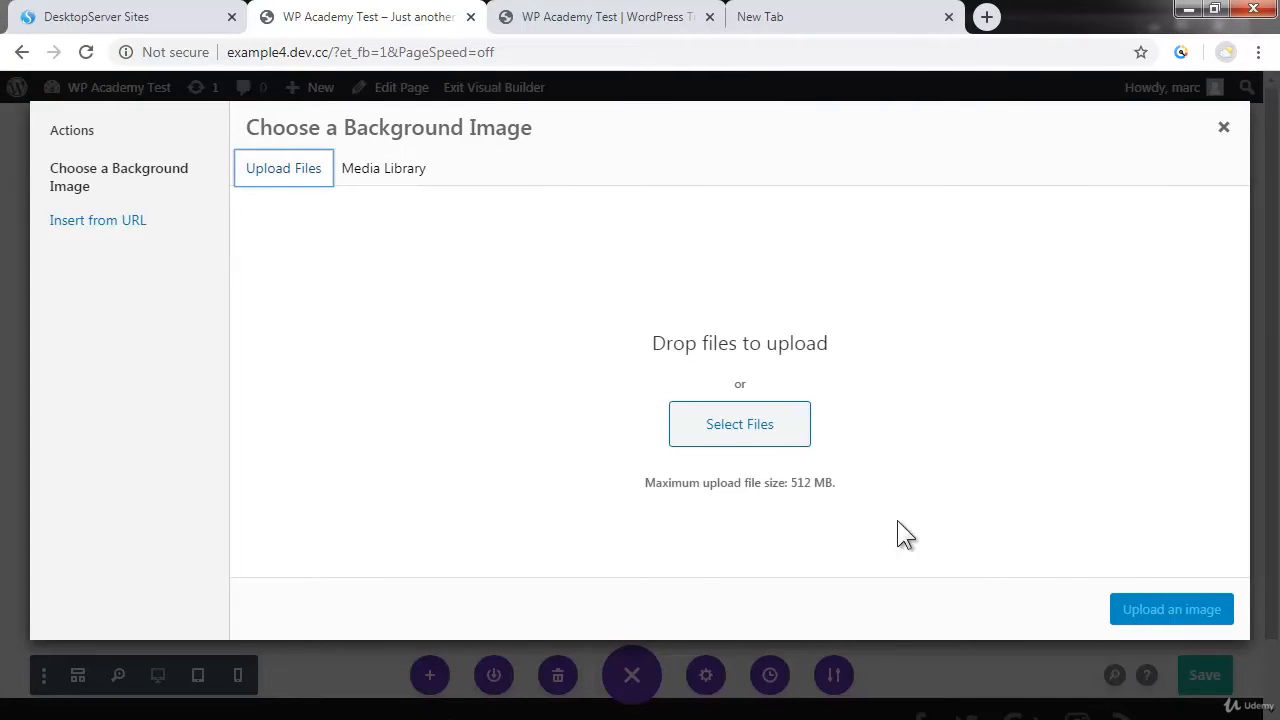
click(724, 428)
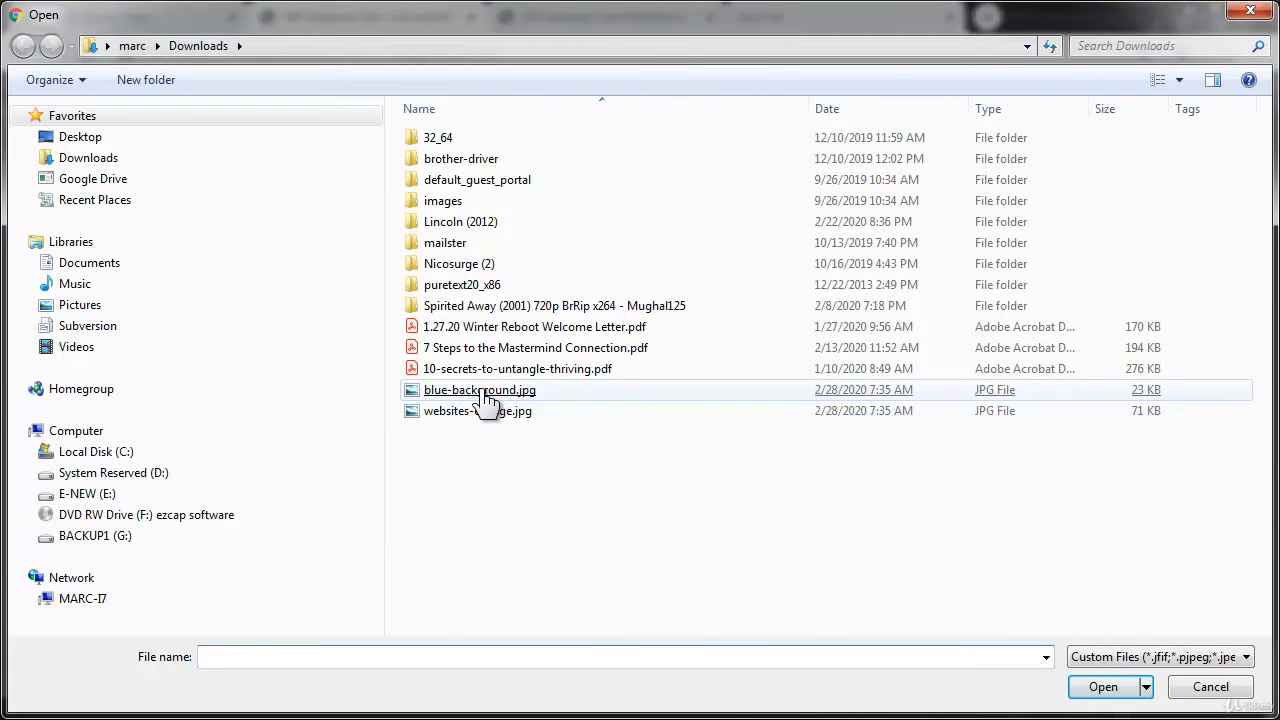
double_click(480, 389)
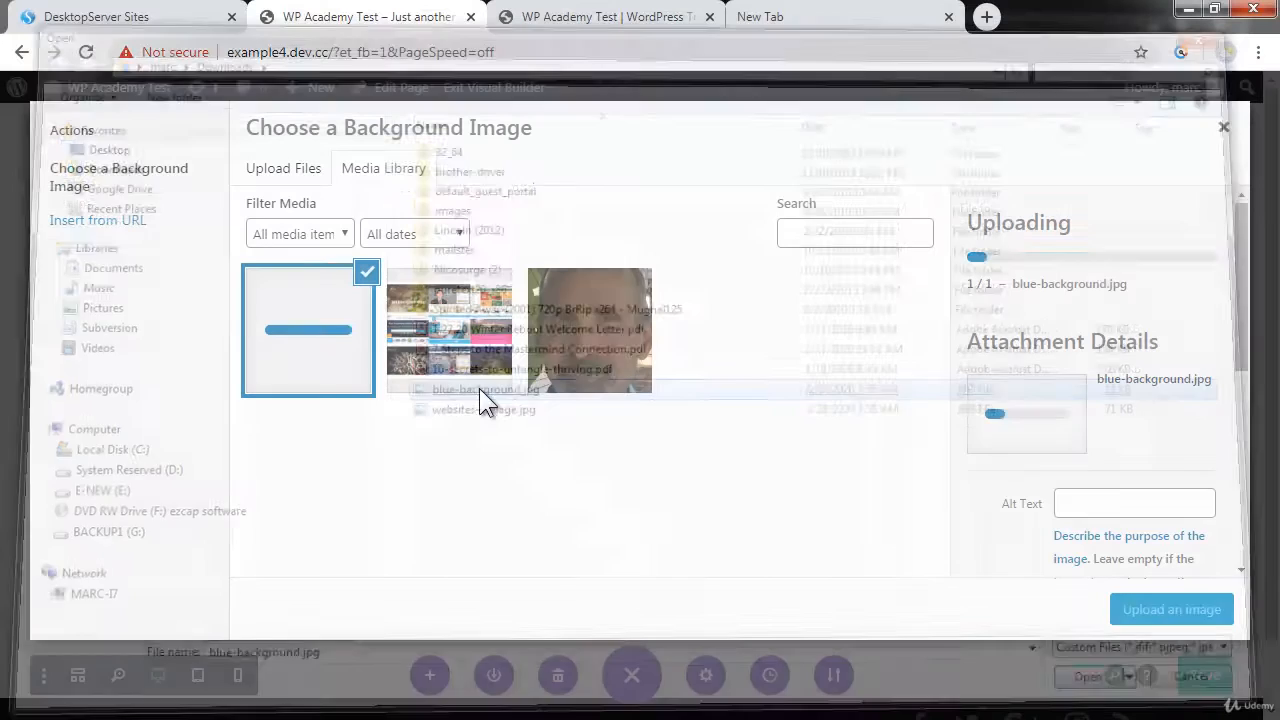
click(1140, 615)
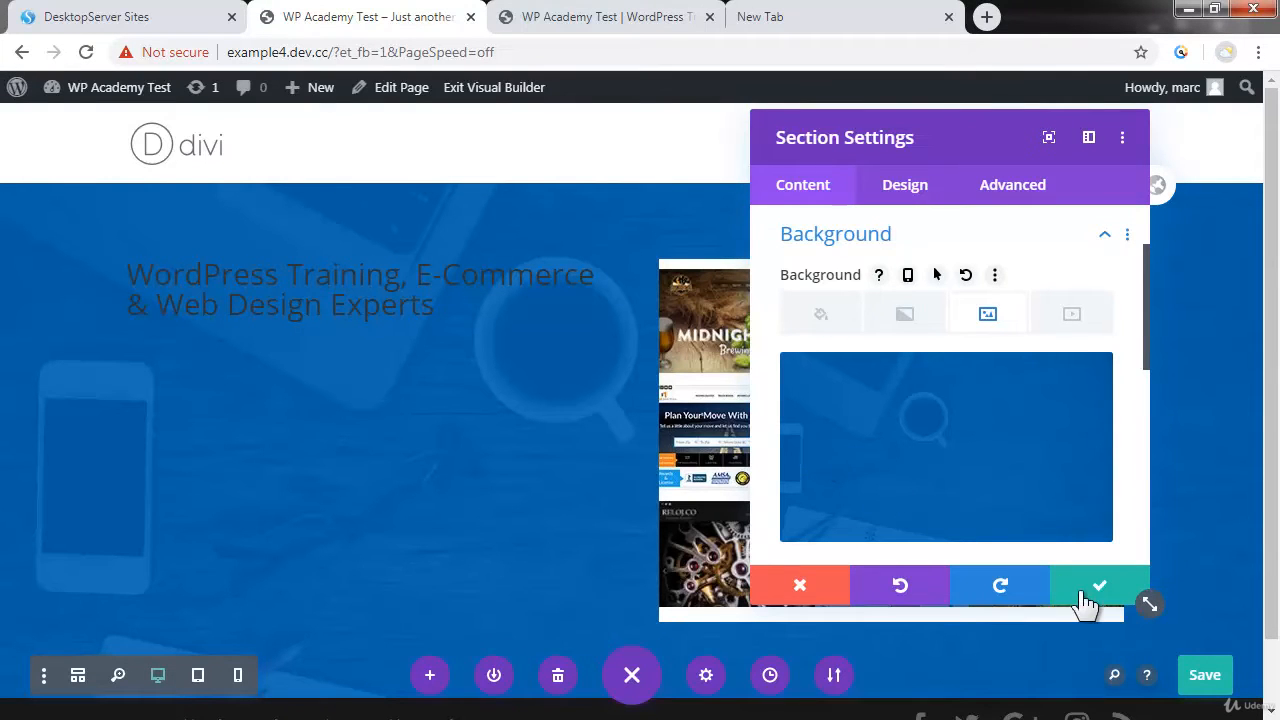
click(1097, 590)
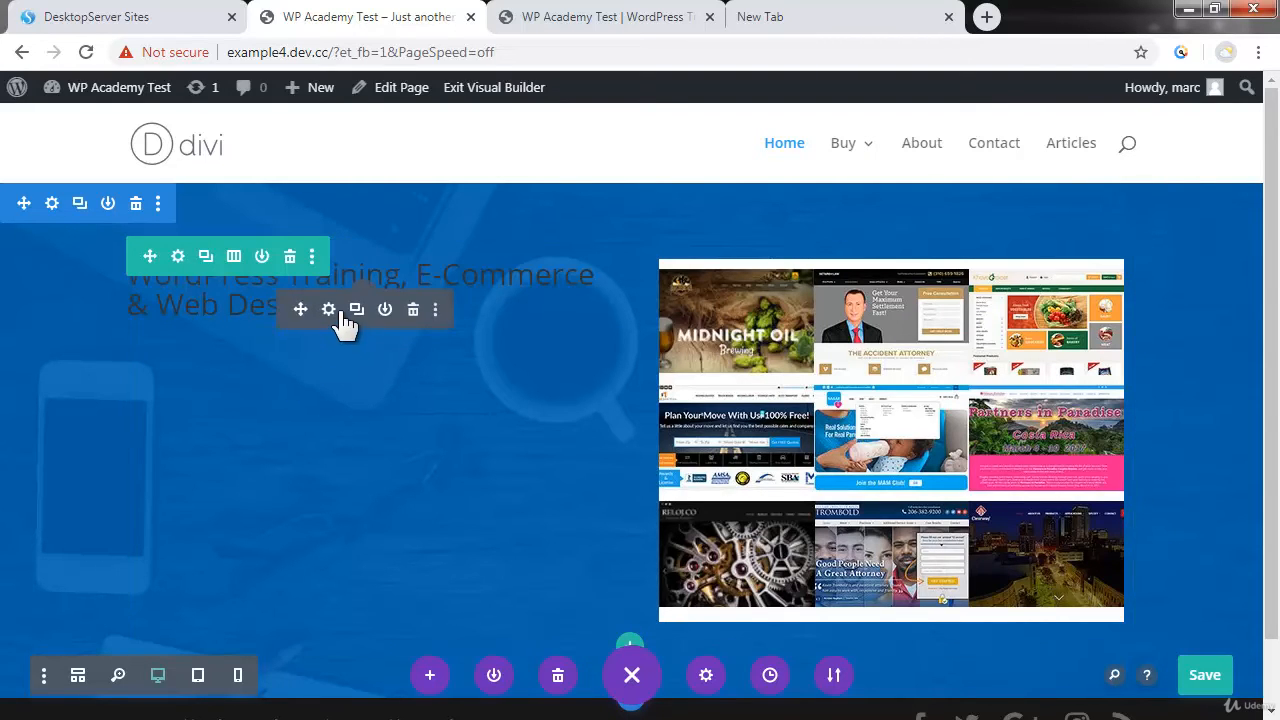
Step: Try inline editing by adding a few stray letters inside the heading on the page and deleting them
click(246, 304)
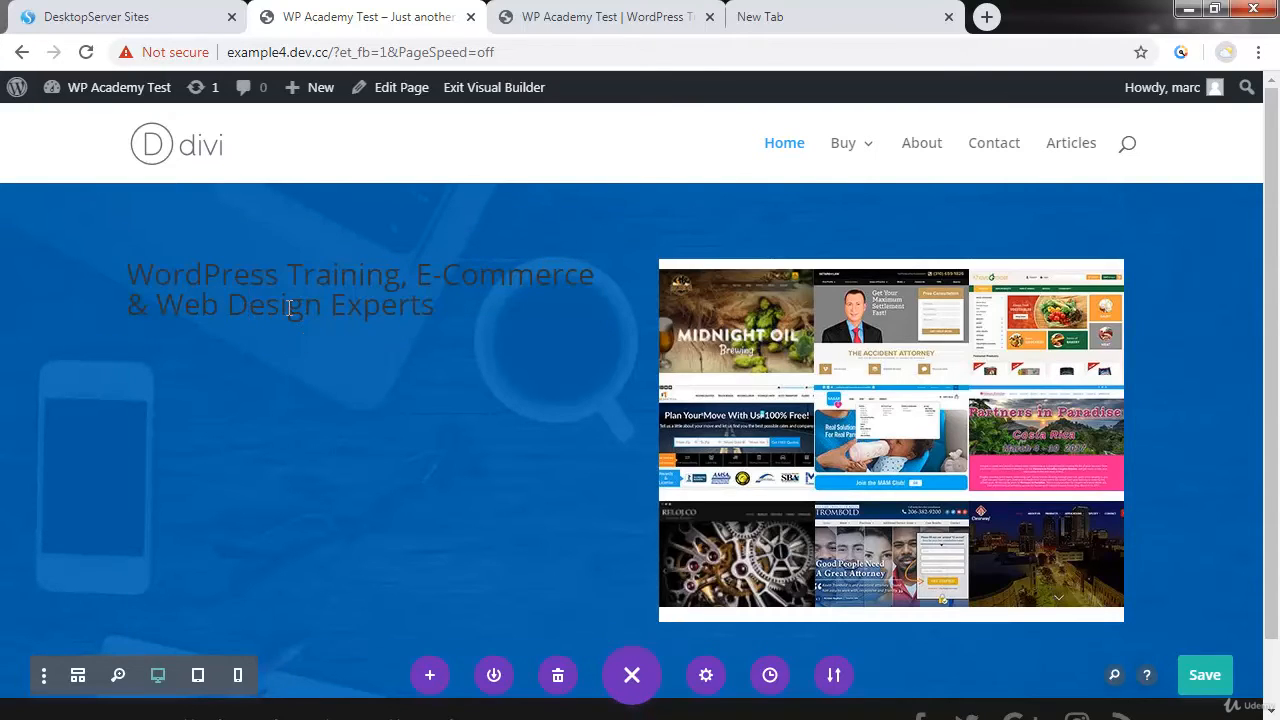
text(jkl)
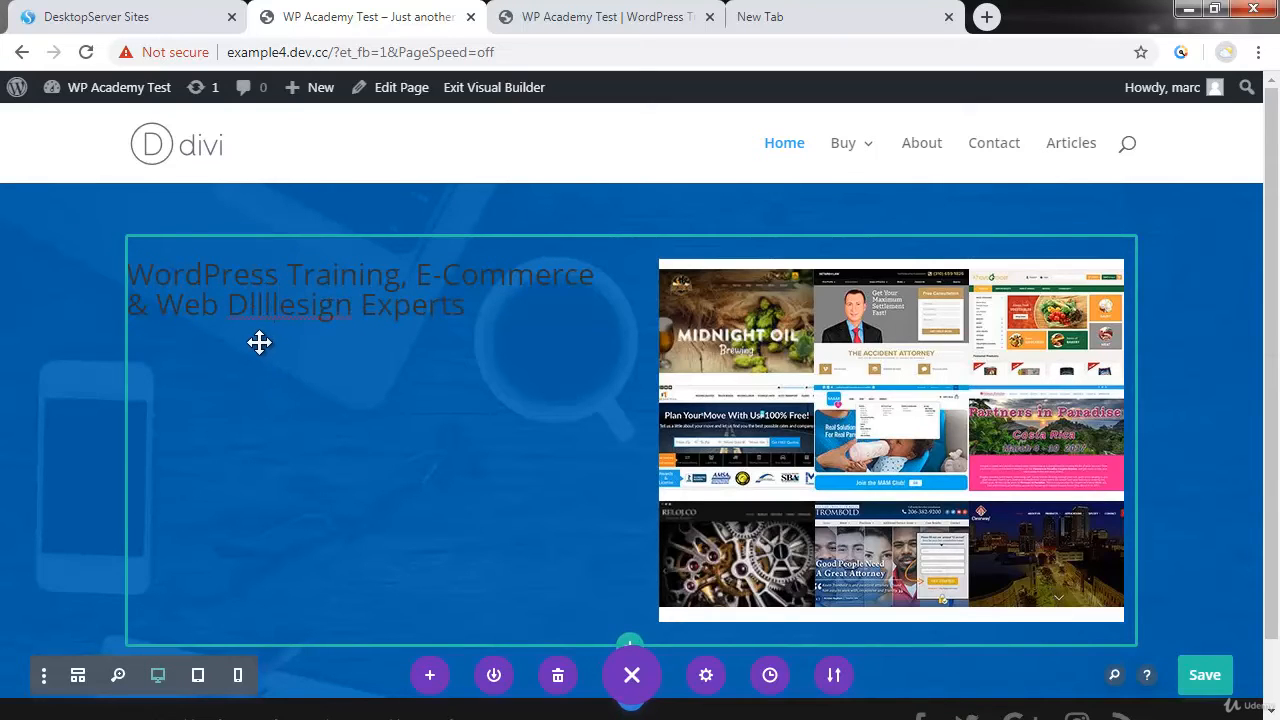
key(BackSpace)
key(BackSpace)
key(BackSpace)
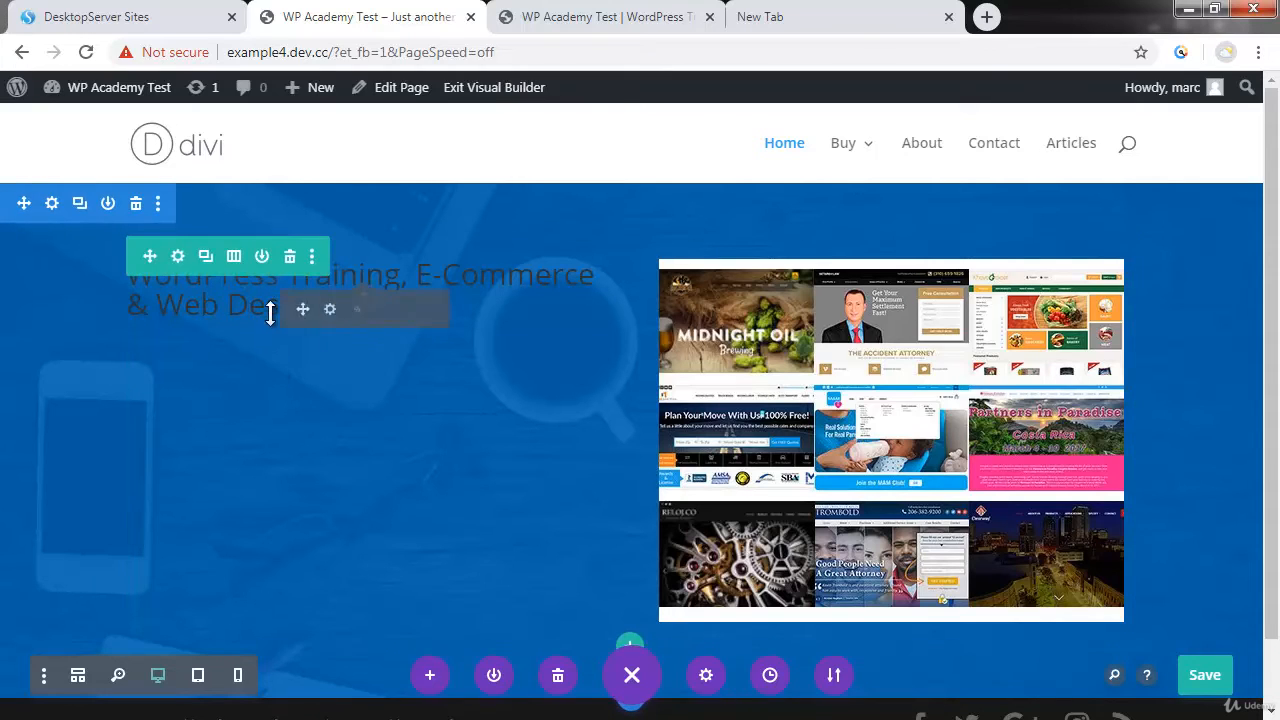
Step: Look through the row's column structure and design options, and close the row settings without saving
click(178, 257)
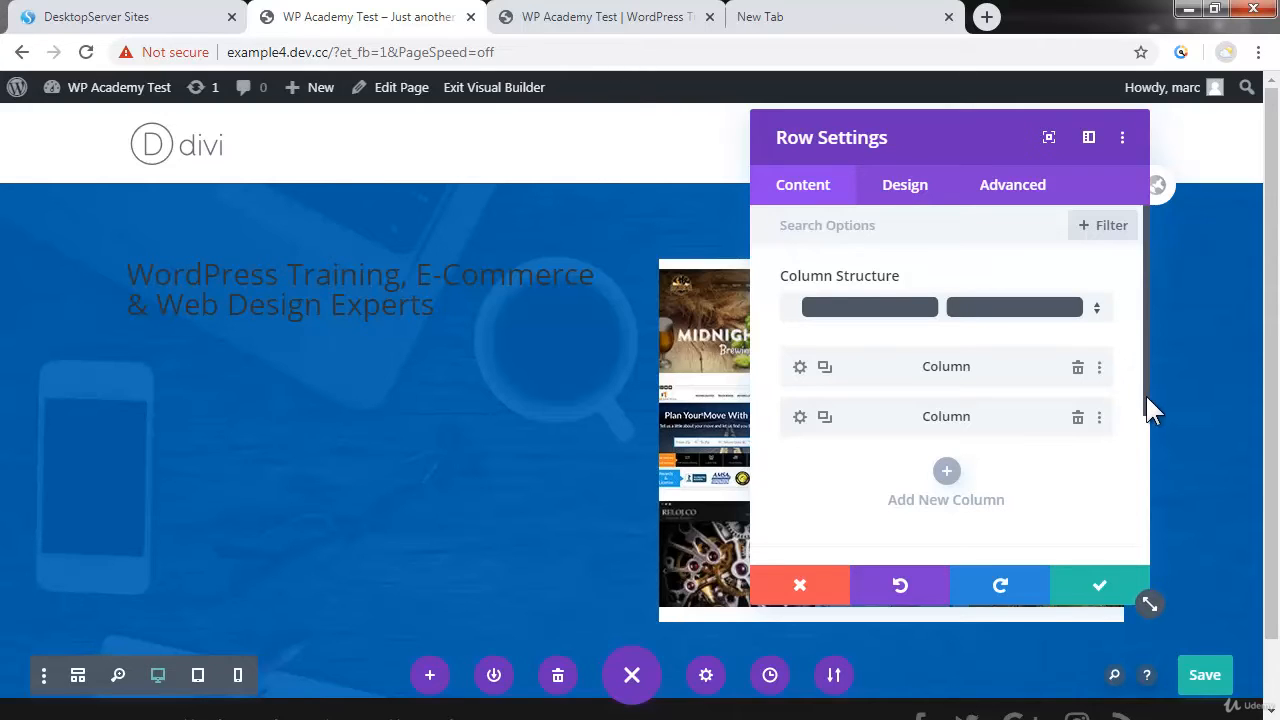
click(907, 190)
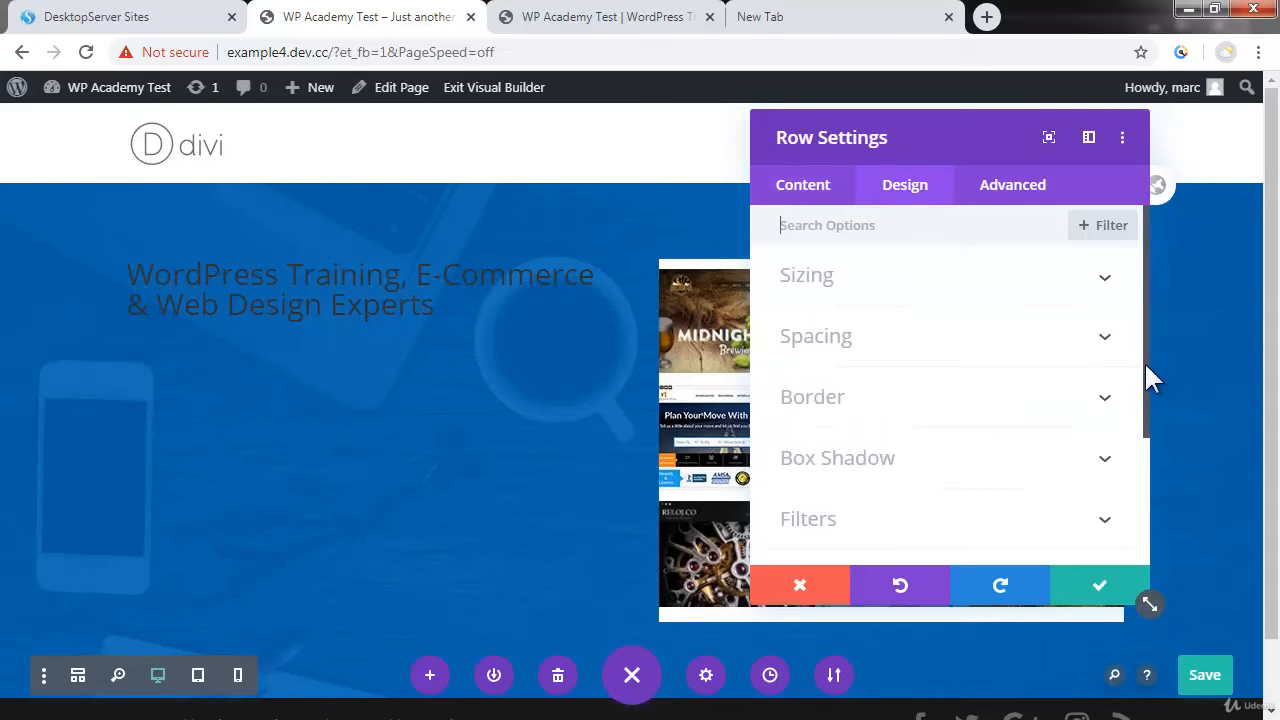
mouse_move(1148, 370)
mouse_down()
mouse_move(1167, 490)
mouse_move(1168, 360)
mouse_up()
click(795, 592)
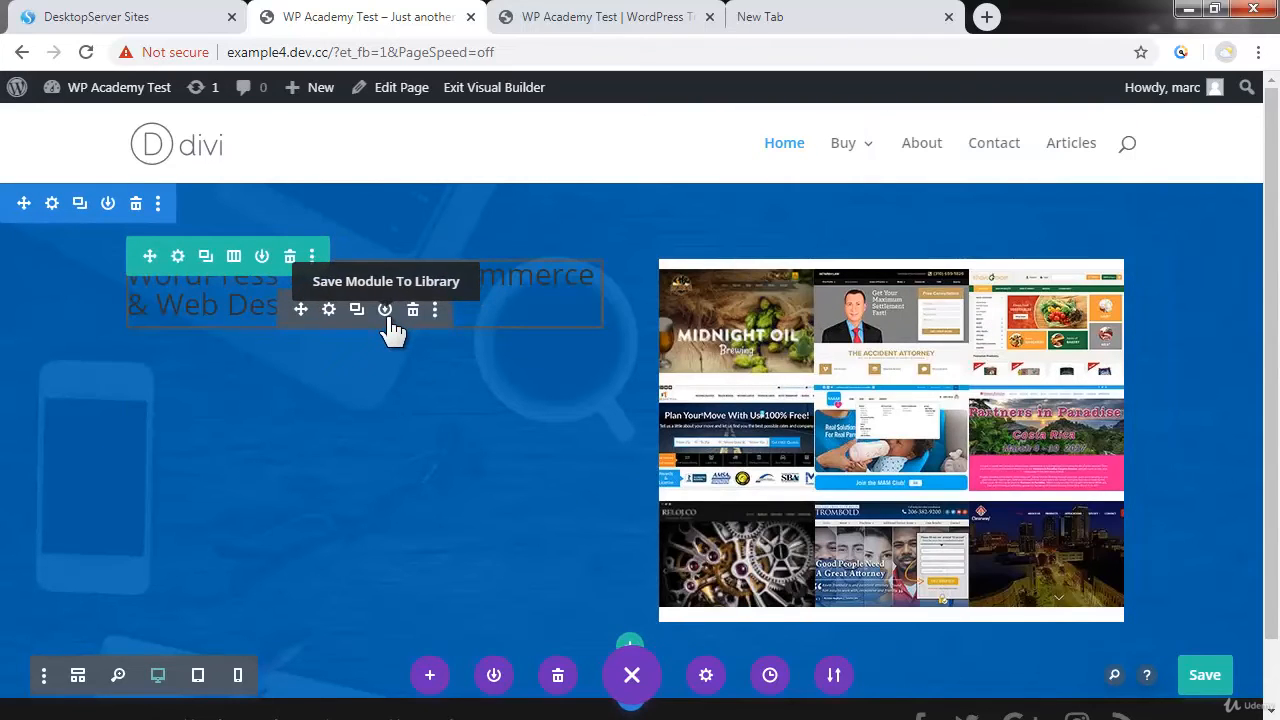
Step: Set the H1 heading font weight of the Text module in the first column to Bold
click(329, 310)
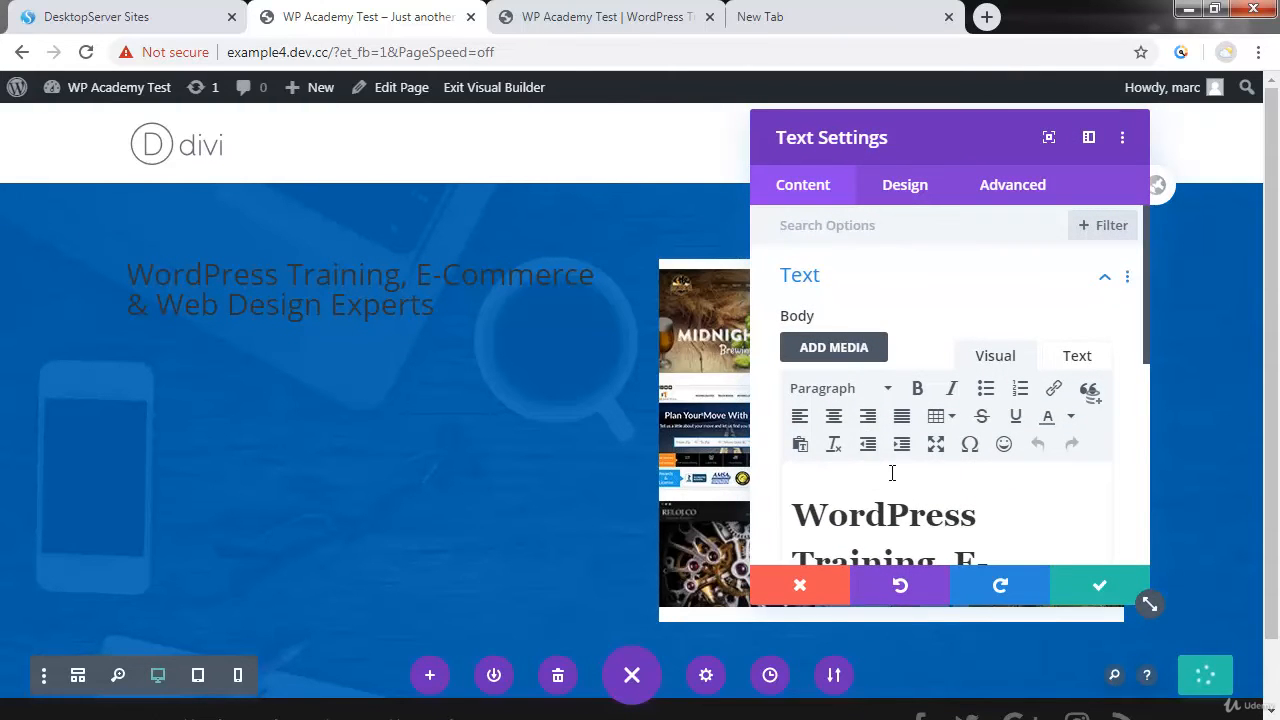
click(907, 190)
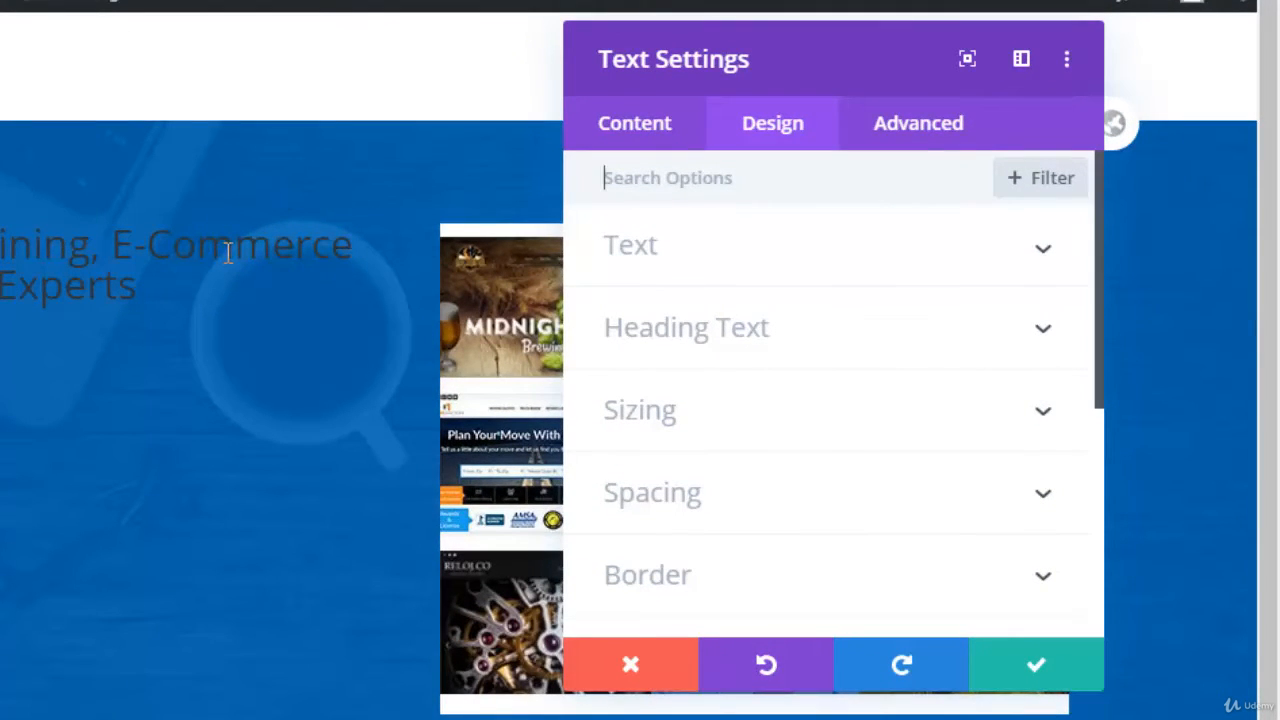
click(1043, 330)
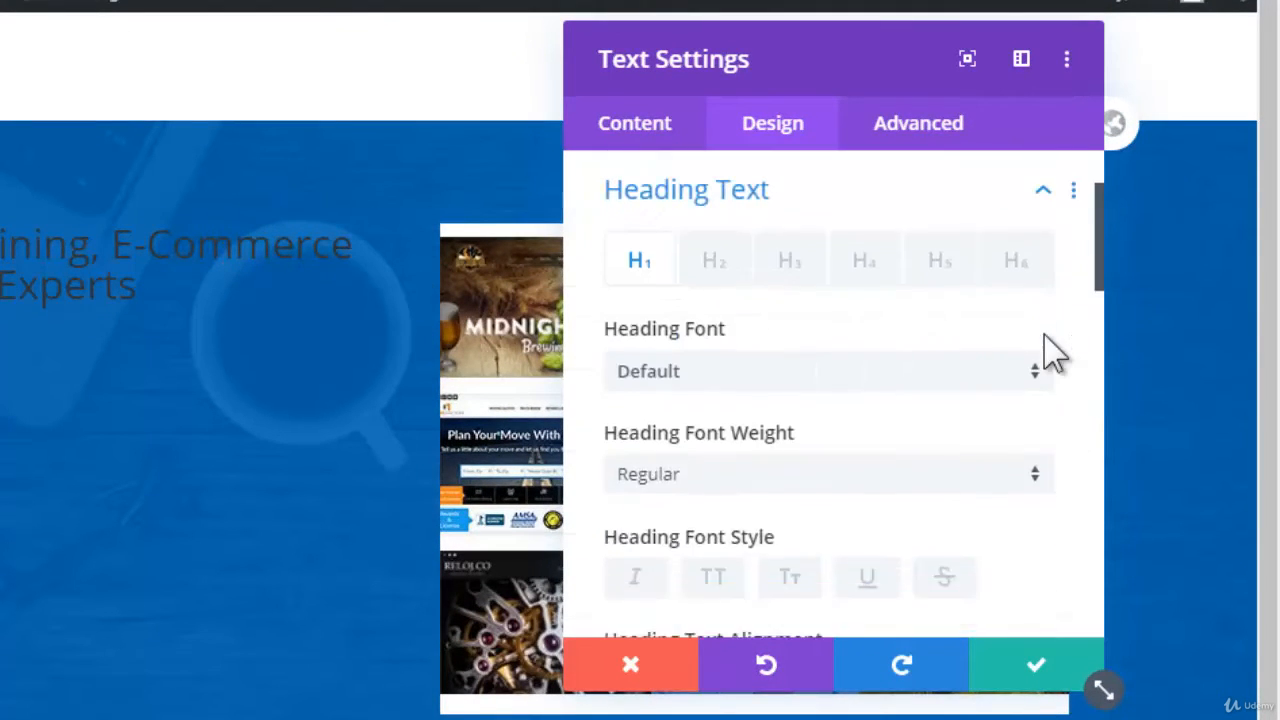
click(1020, 480)
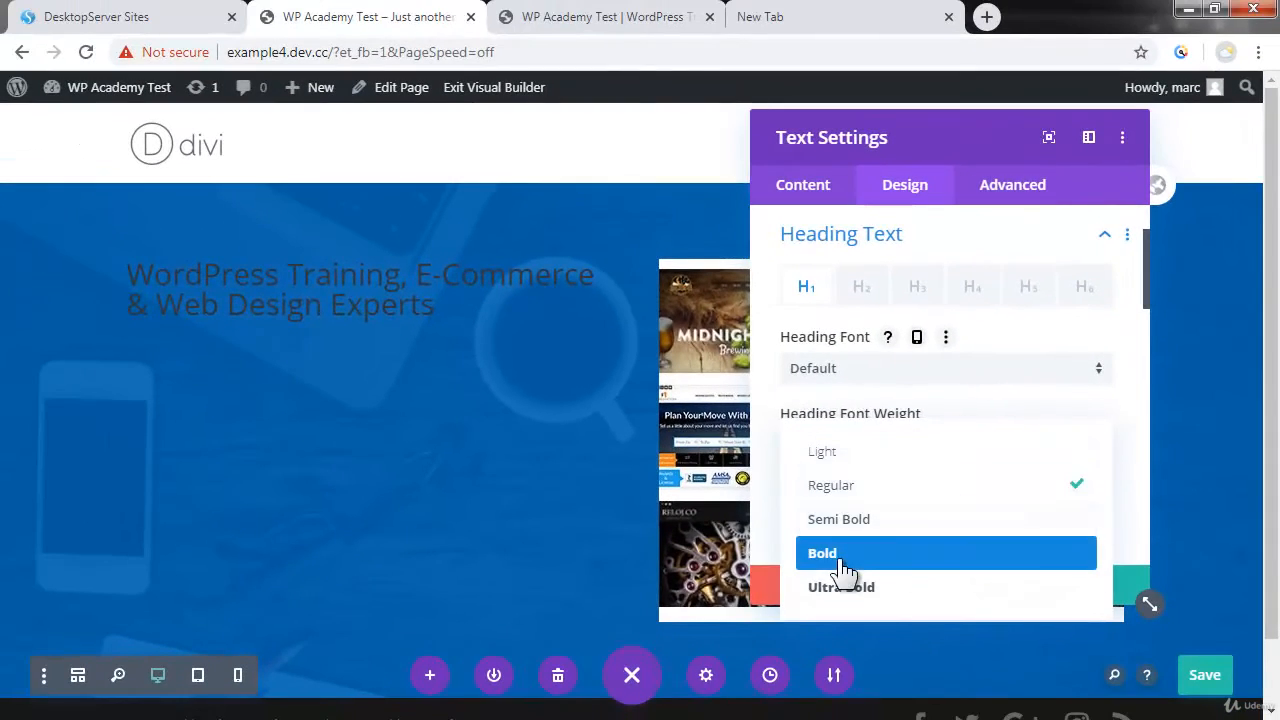
click(847, 556)
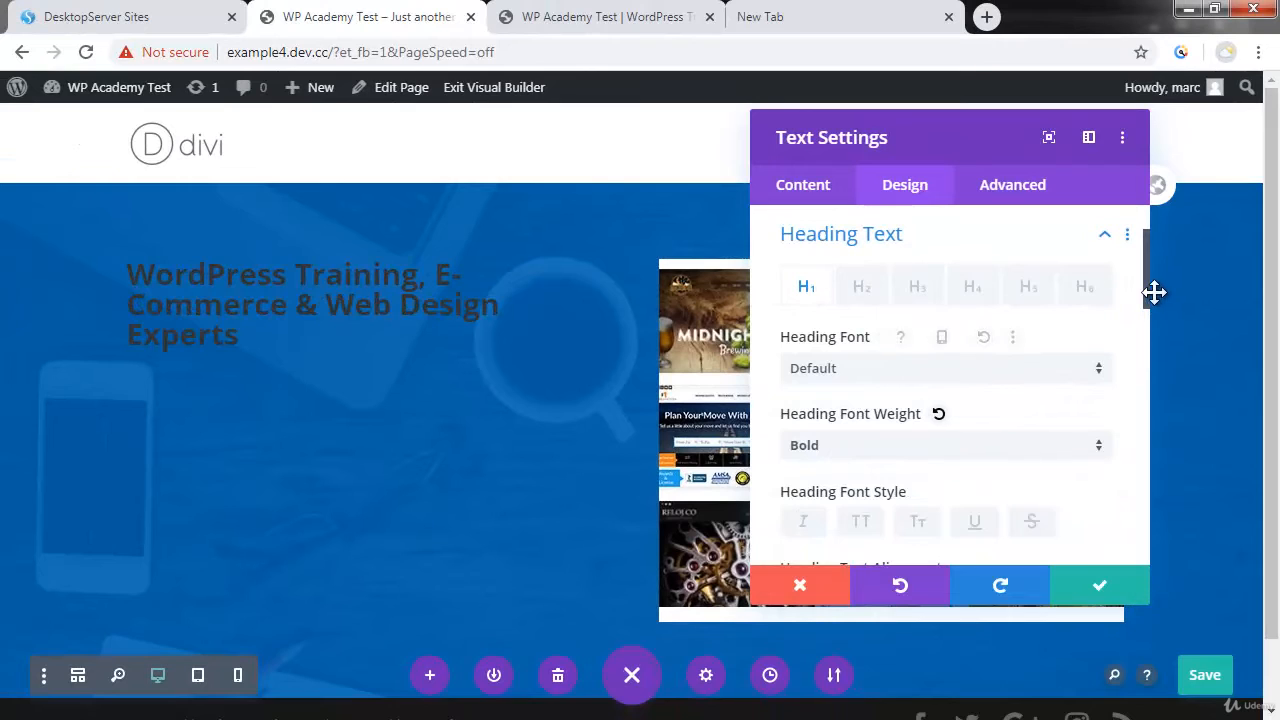
Step: Style the H1 heading with white (#FFFFFF) text, a 54px text size and a 1.3em line height
drag(1150, 292, 1150, 365)
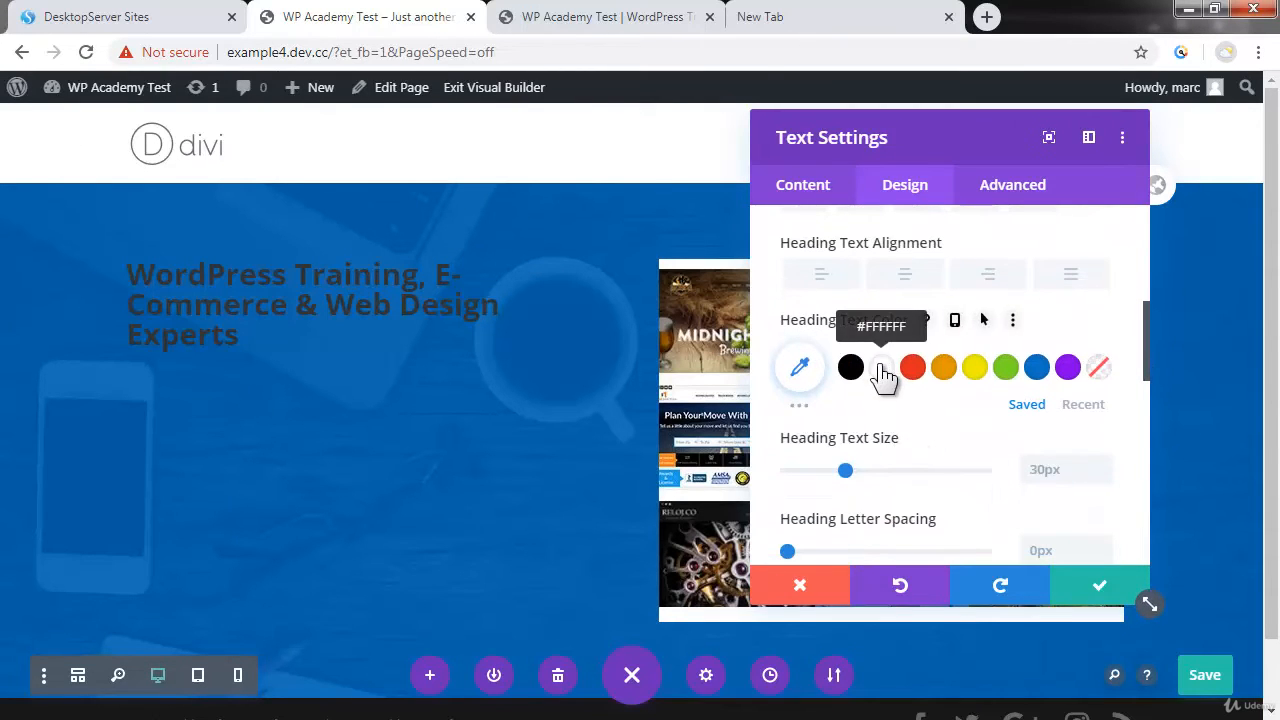
click(881, 368)
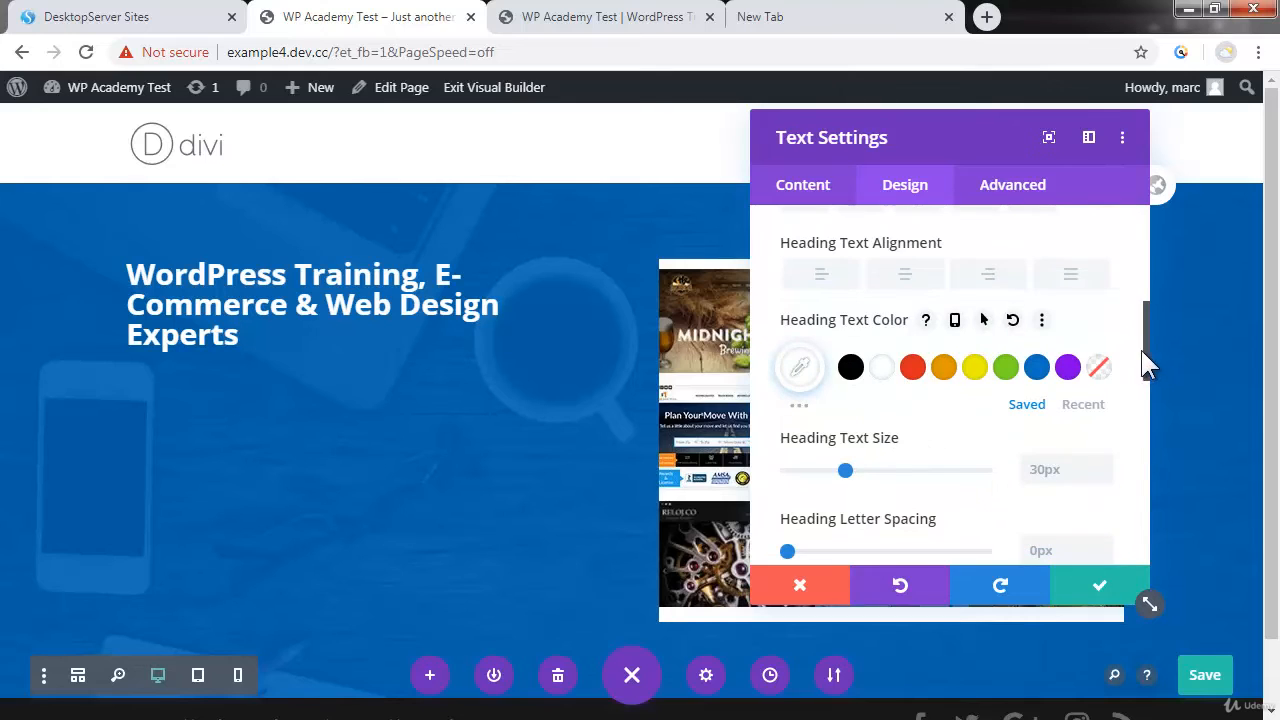
drag(1148, 365, 1150, 398)
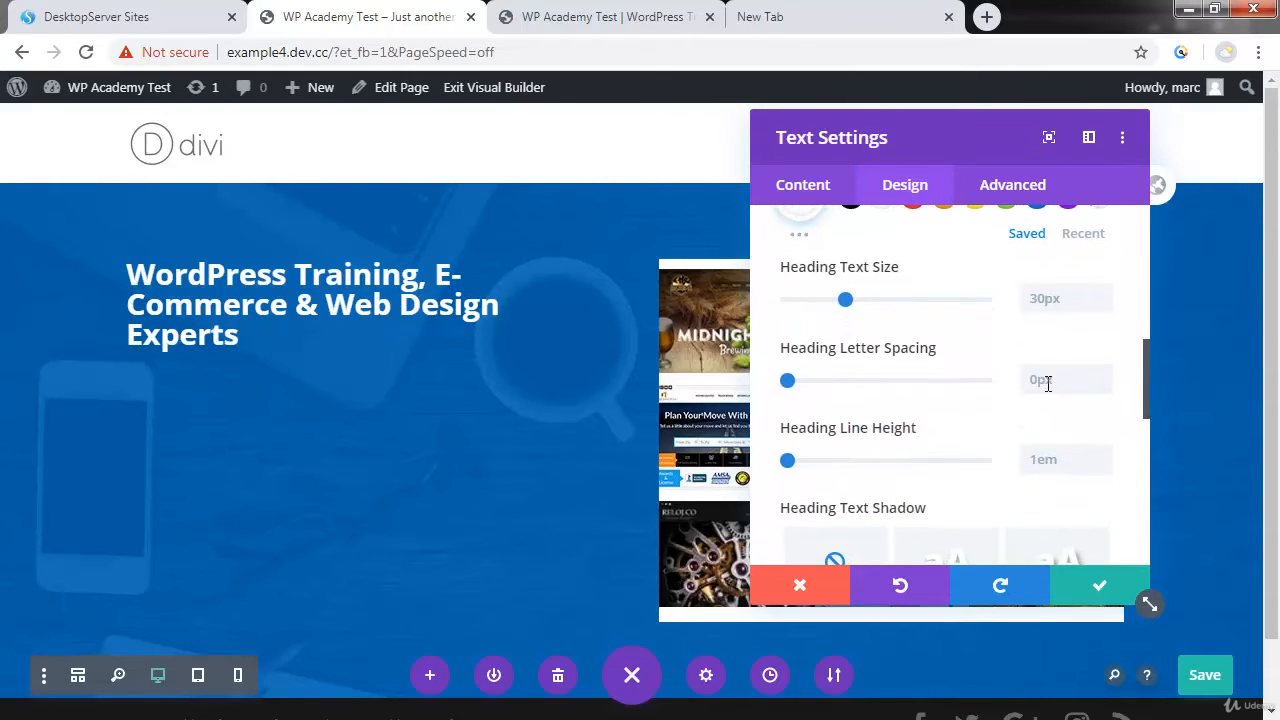
drag(846, 299, 899, 323)
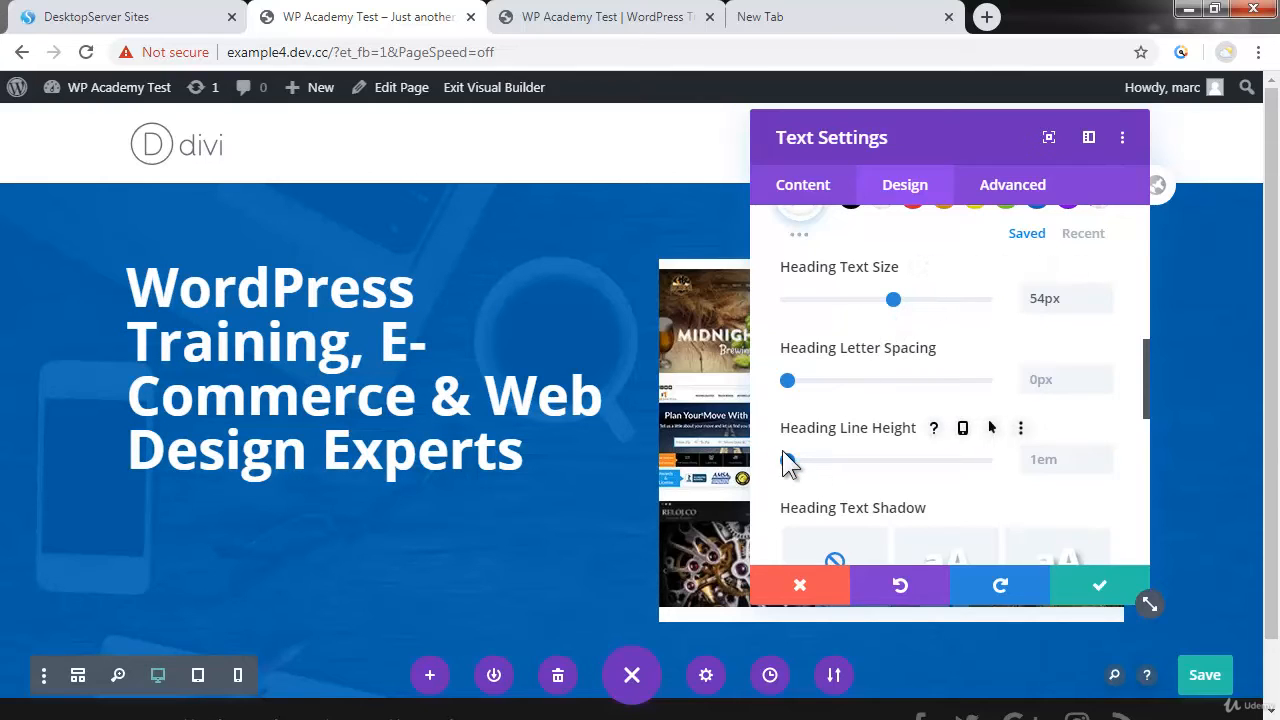
drag(787, 463, 820, 480)
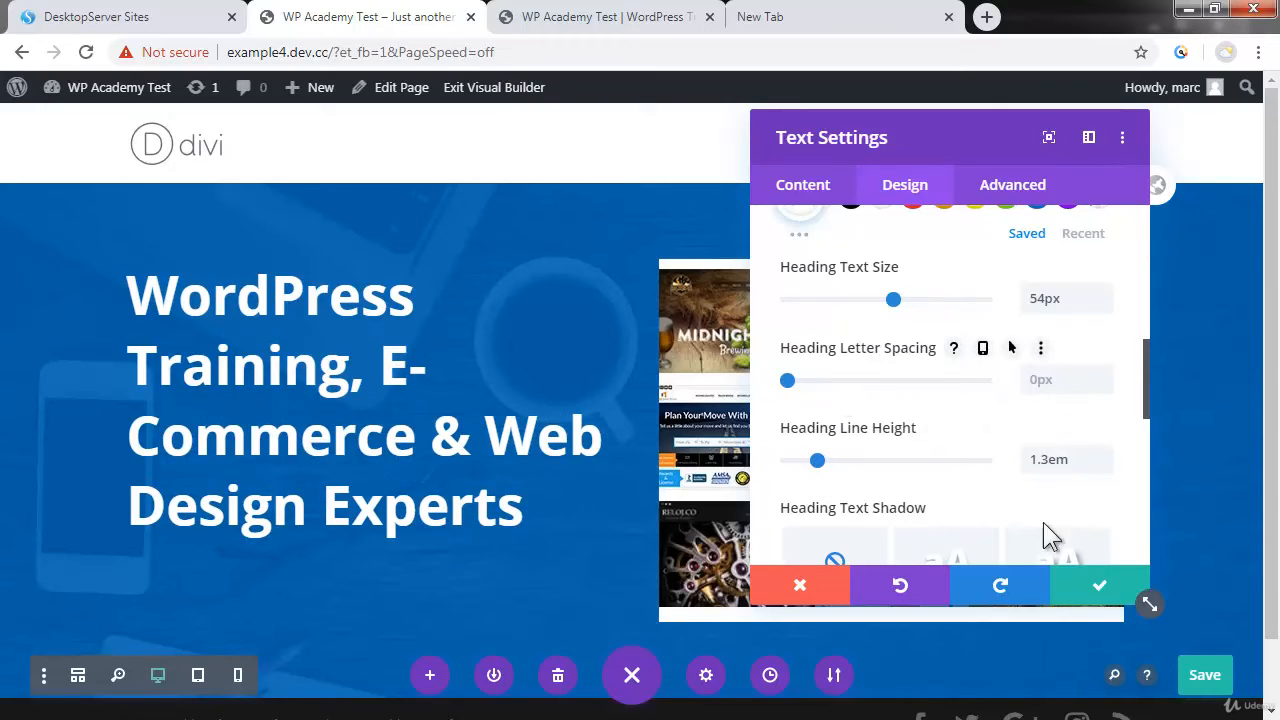
Step: Save the Text module settings and the page, and exit the Visual Builder
click(1095, 586)
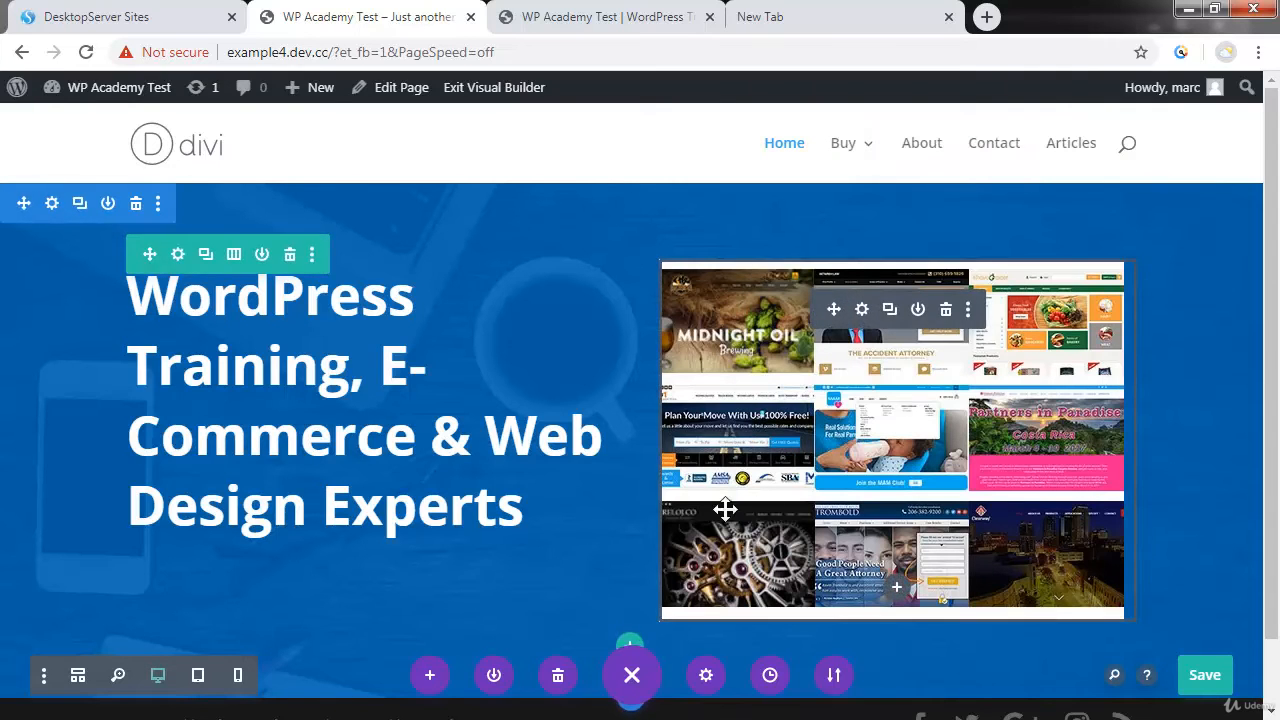
click(1204, 684)
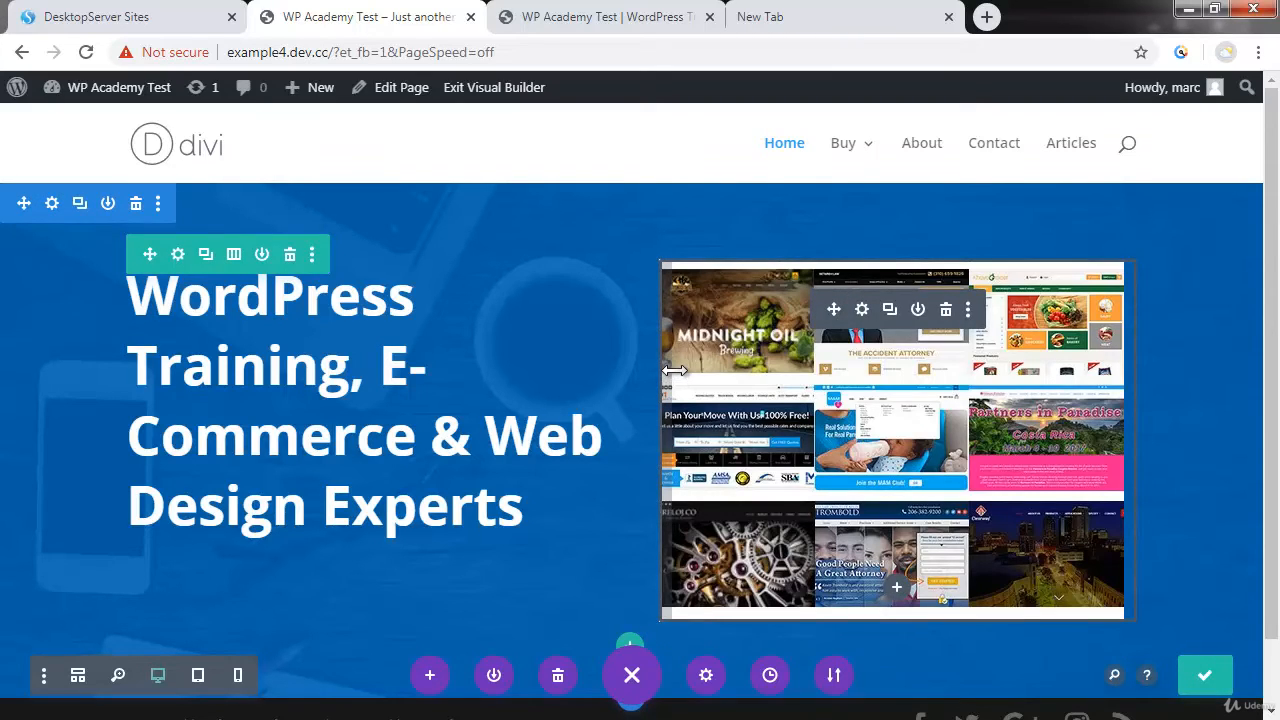
click(507, 97)
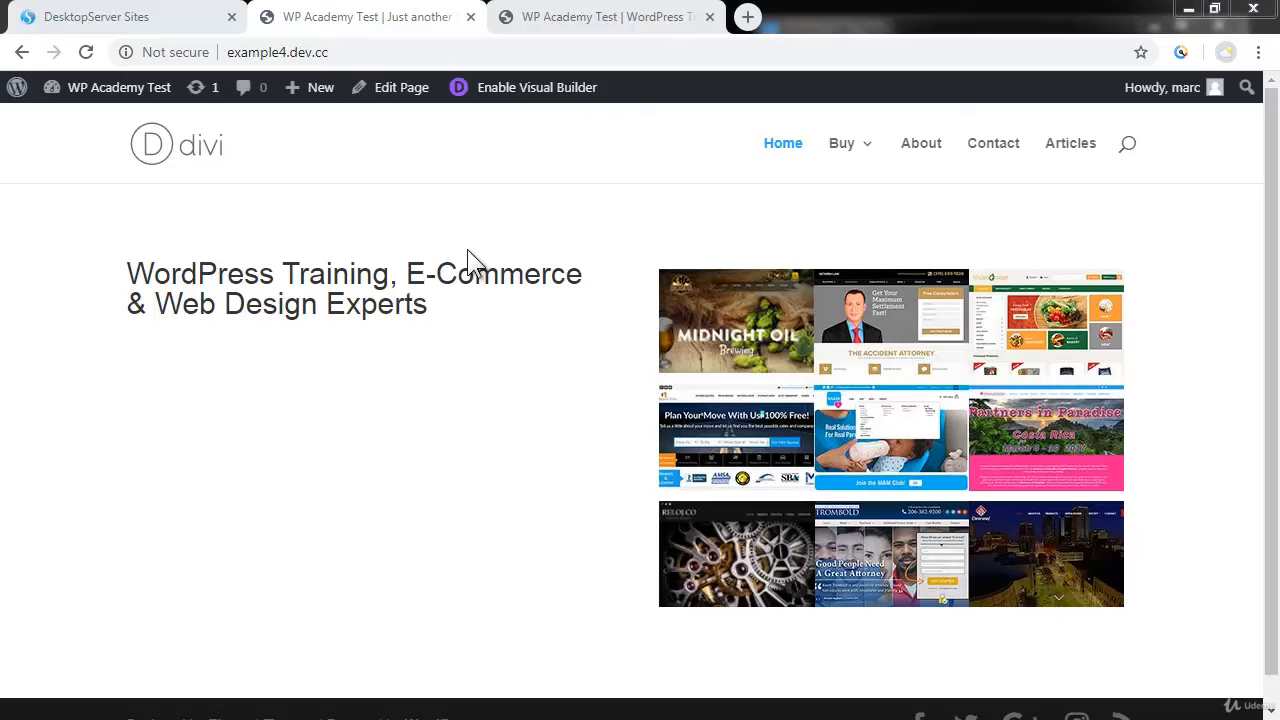
Step: Disable Static CSS File Generation in Divi's advanced builder theme options, save the changes and return to the live site
mouse_move(75, 100)
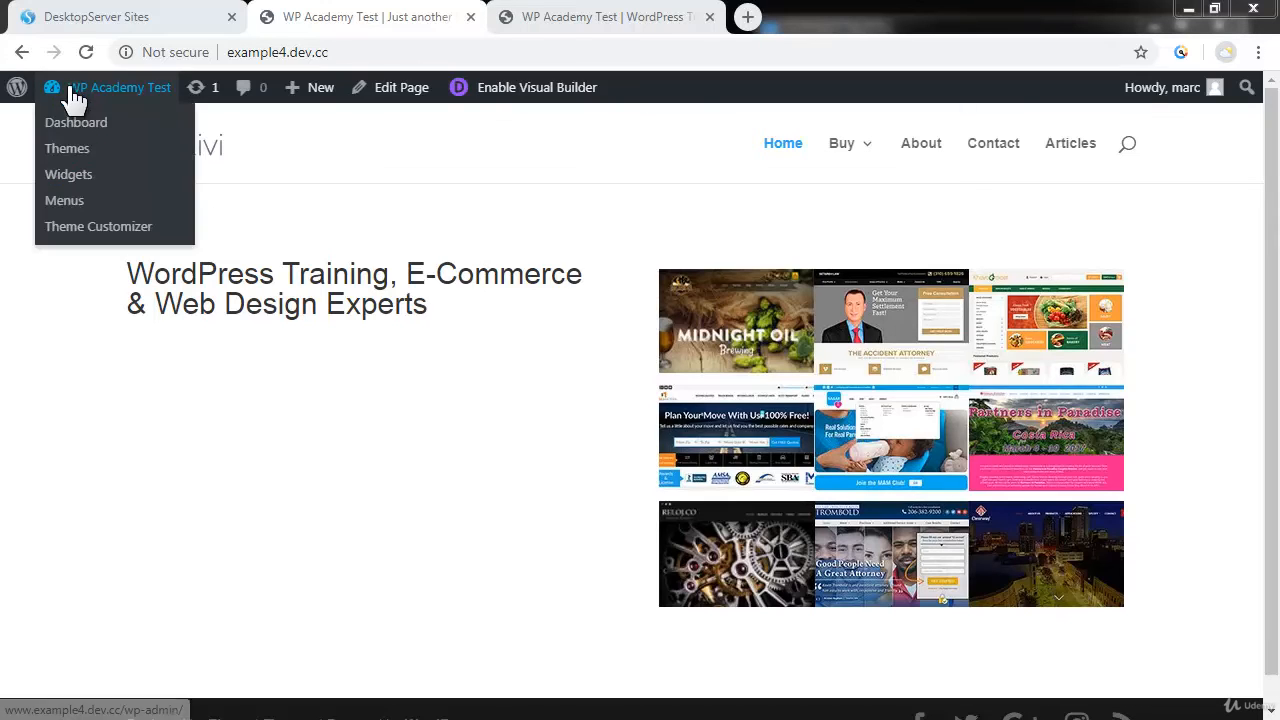
click(76, 133)
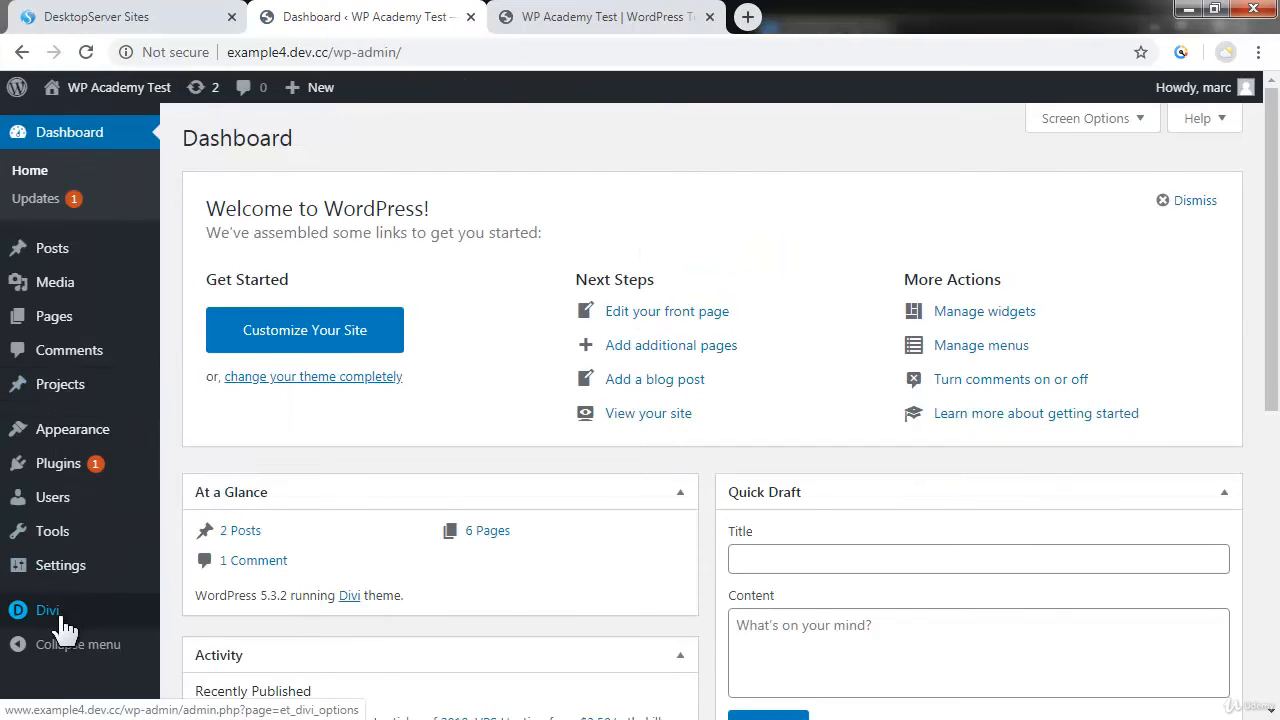
mouse_move(62, 628)
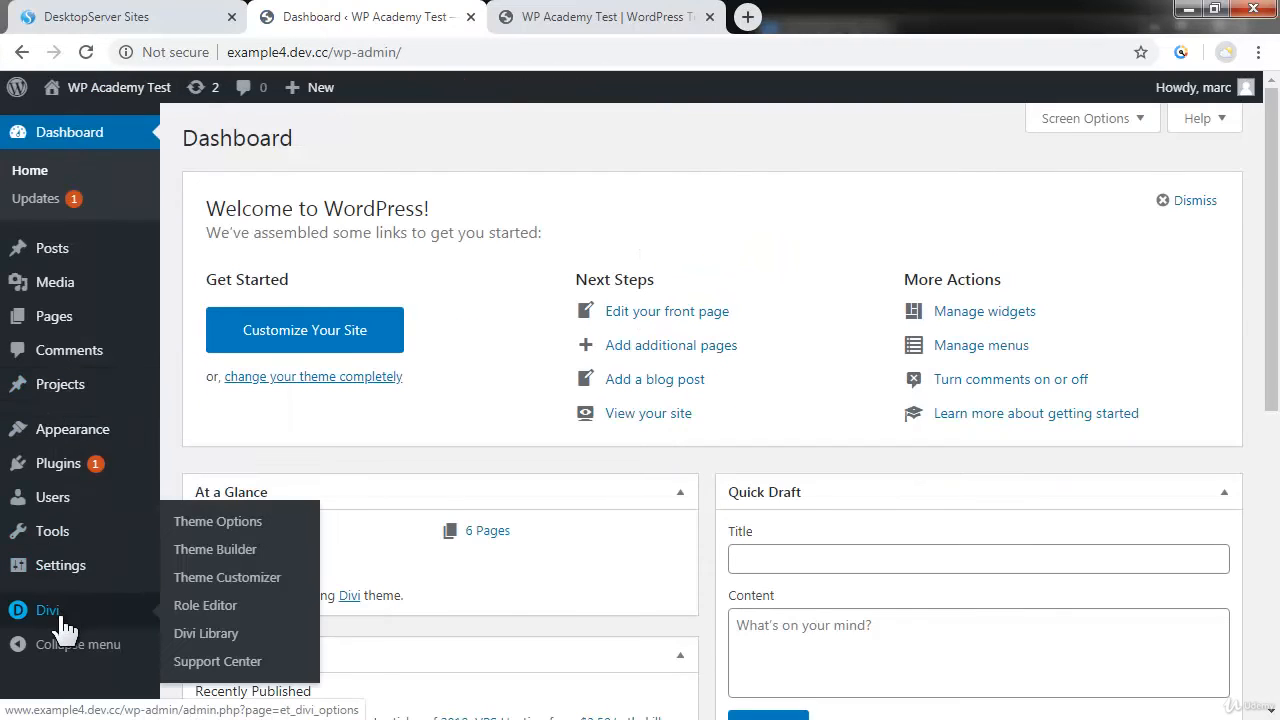
click(225, 524)
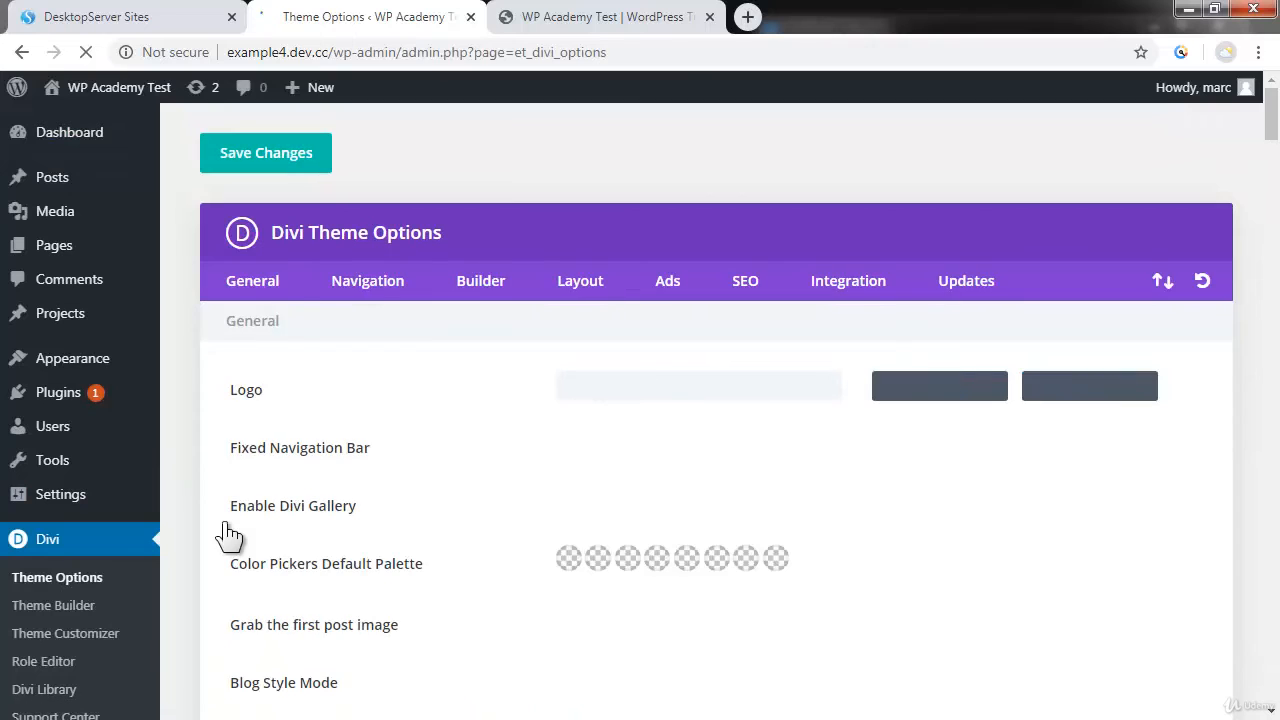
click(481, 291)
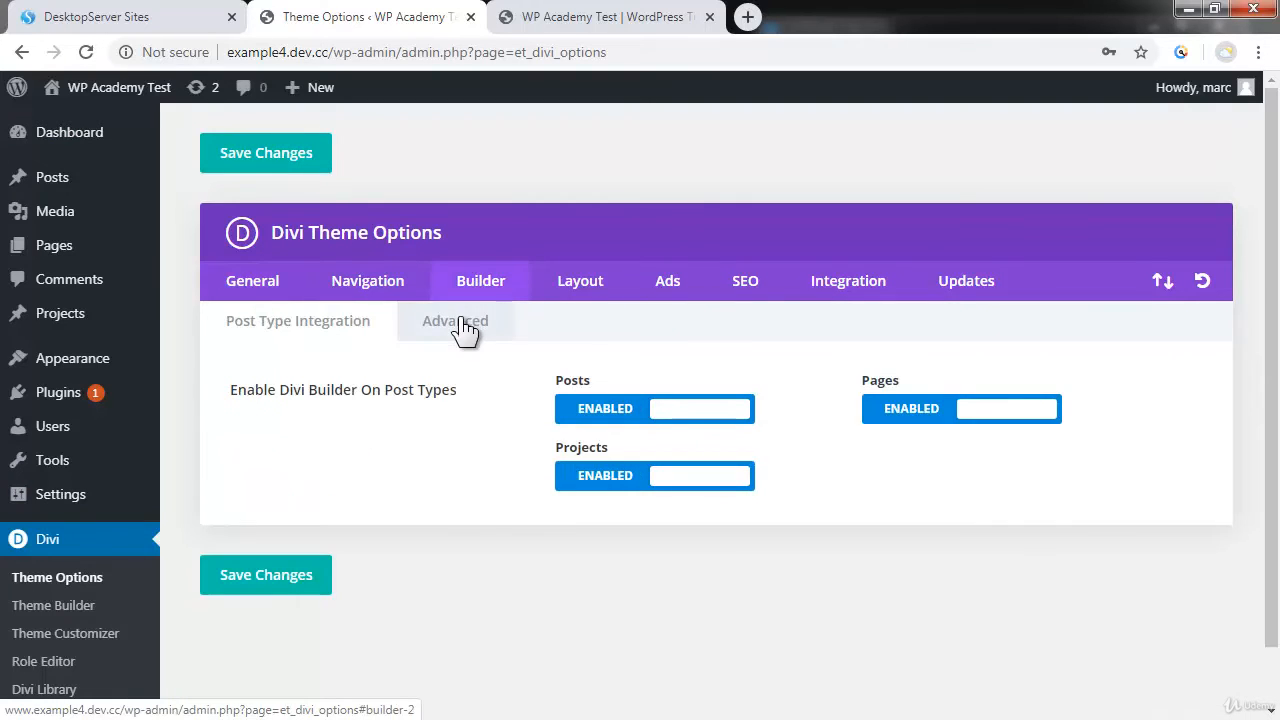
click(464, 331)
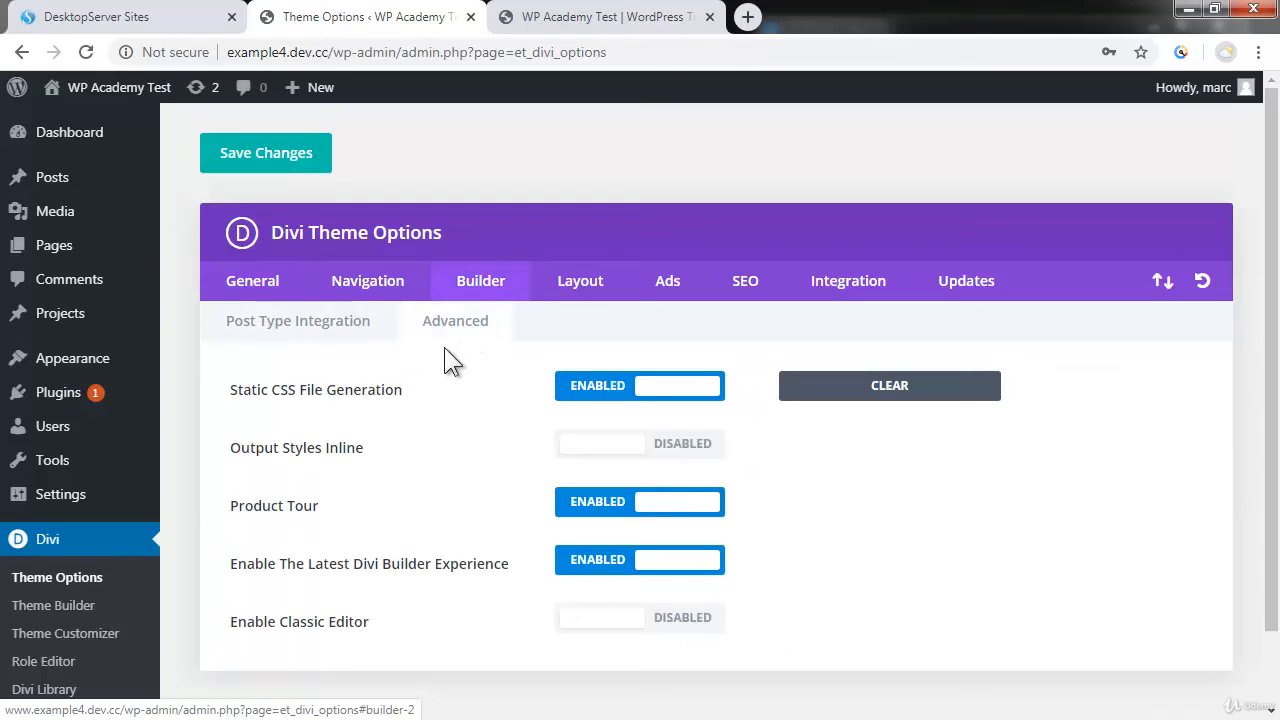
click(583, 396)
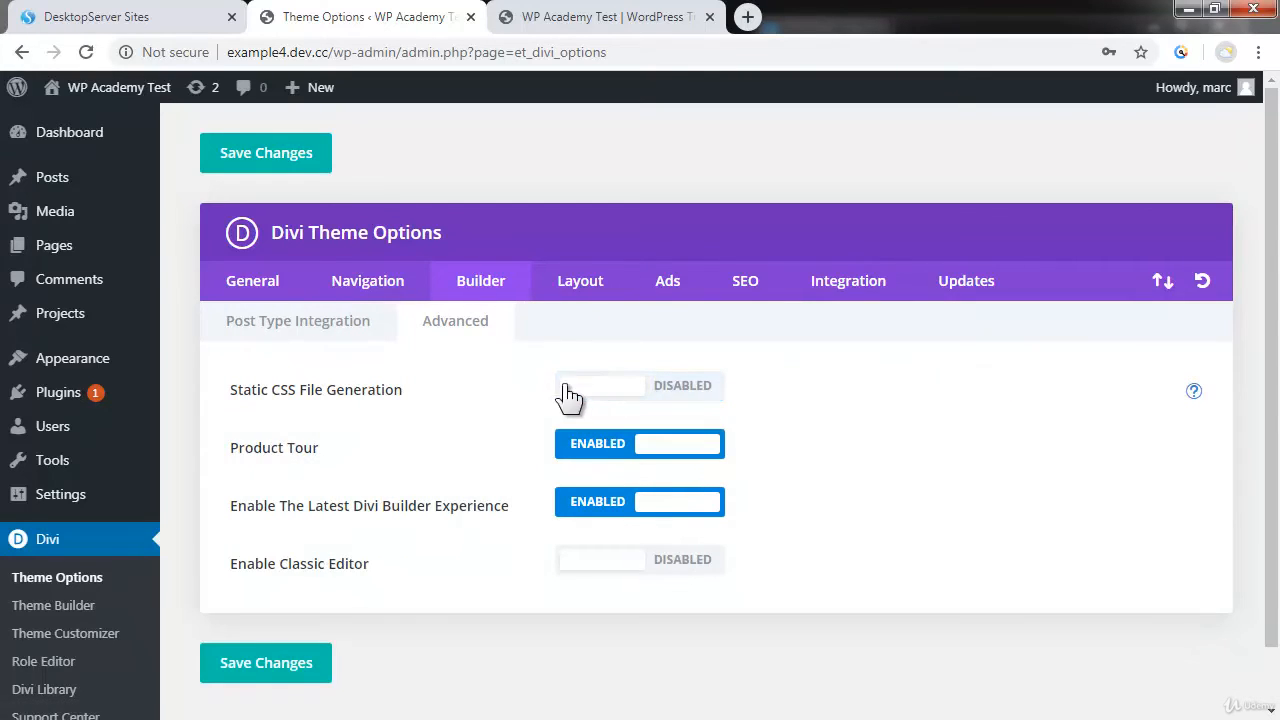
click(263, 664)
mouse_move(52, 90)
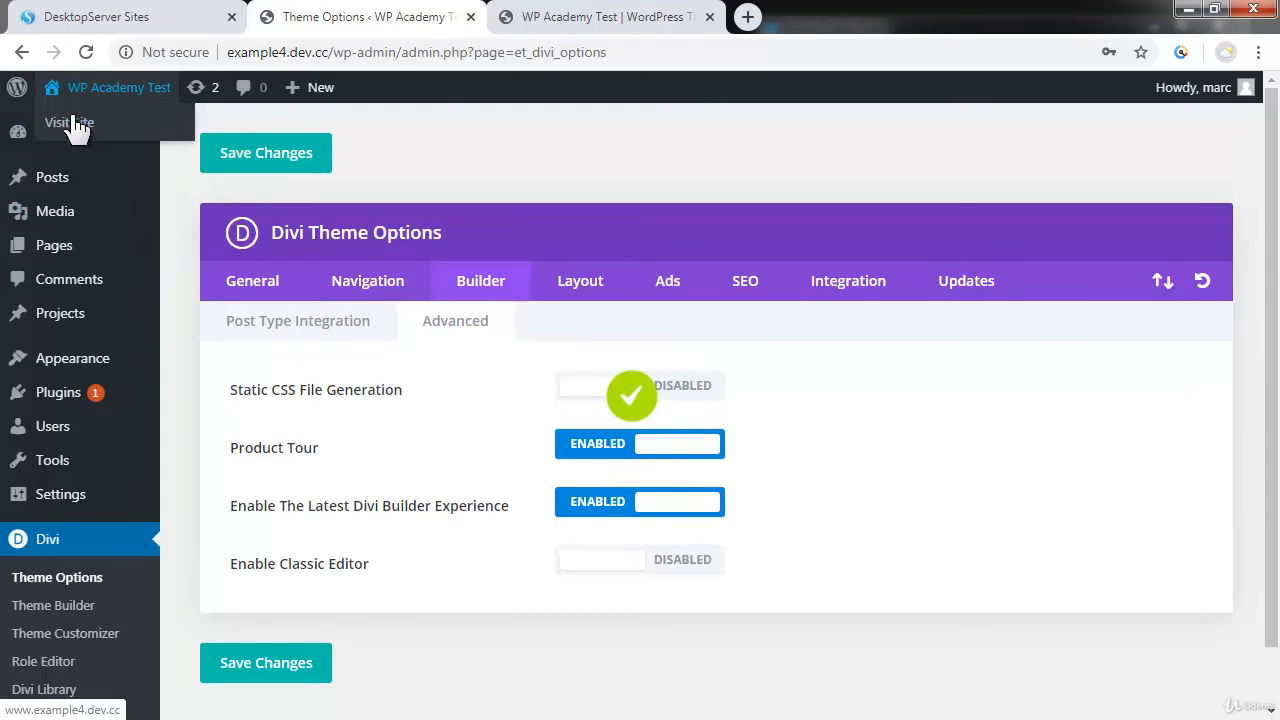
click(78, 124)
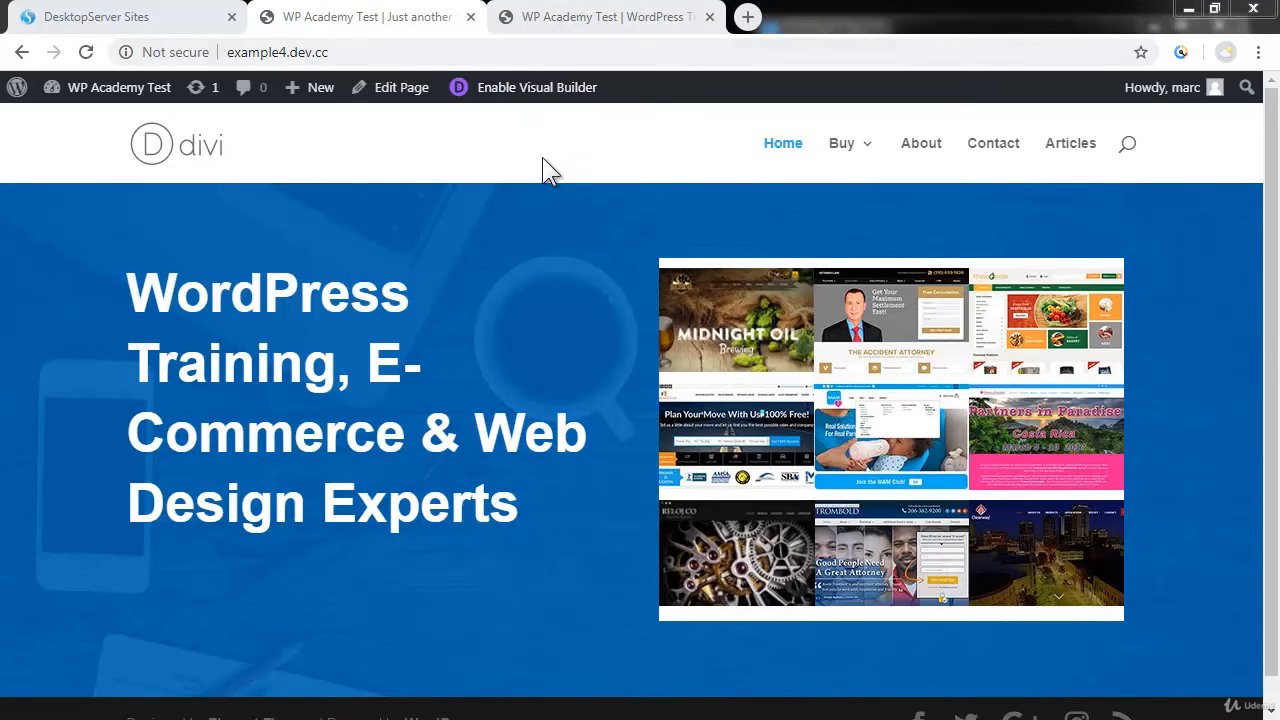
Step: Examine the example2.dev.cc home page from the hero through Popular Services and the team section to Research Articles
click(570, 20)
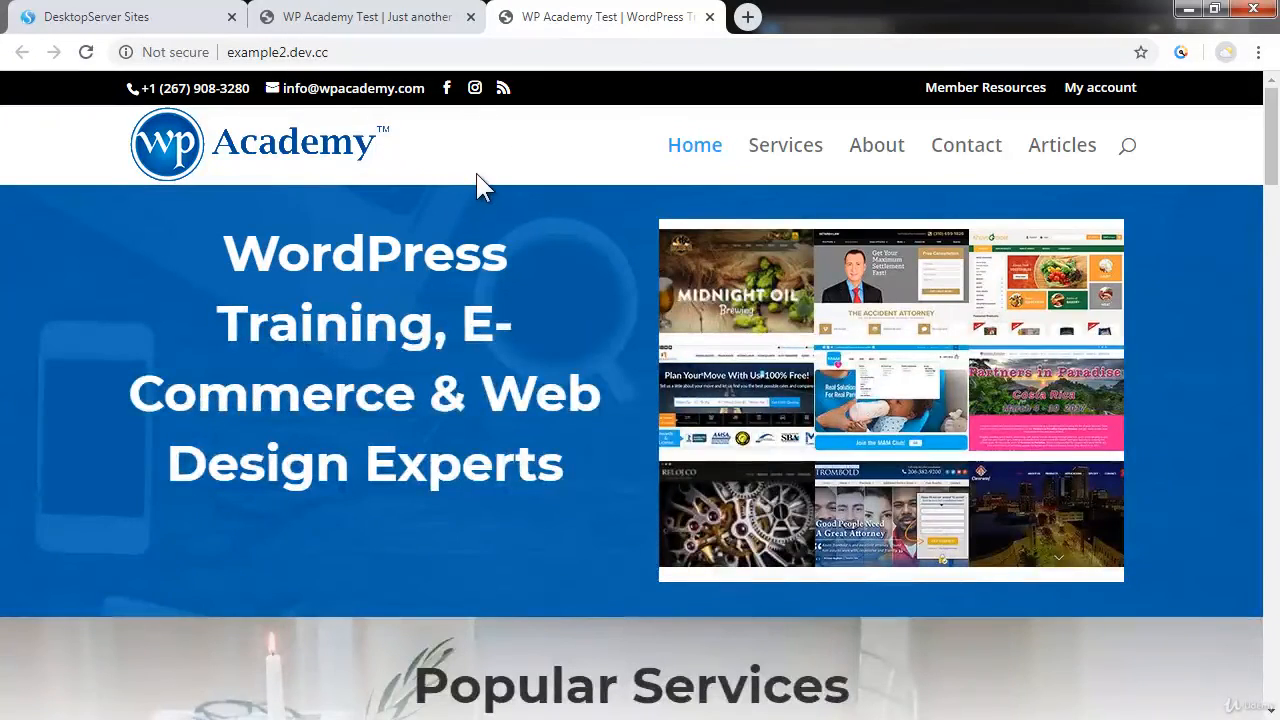
scroll(472, 180, down, 4)
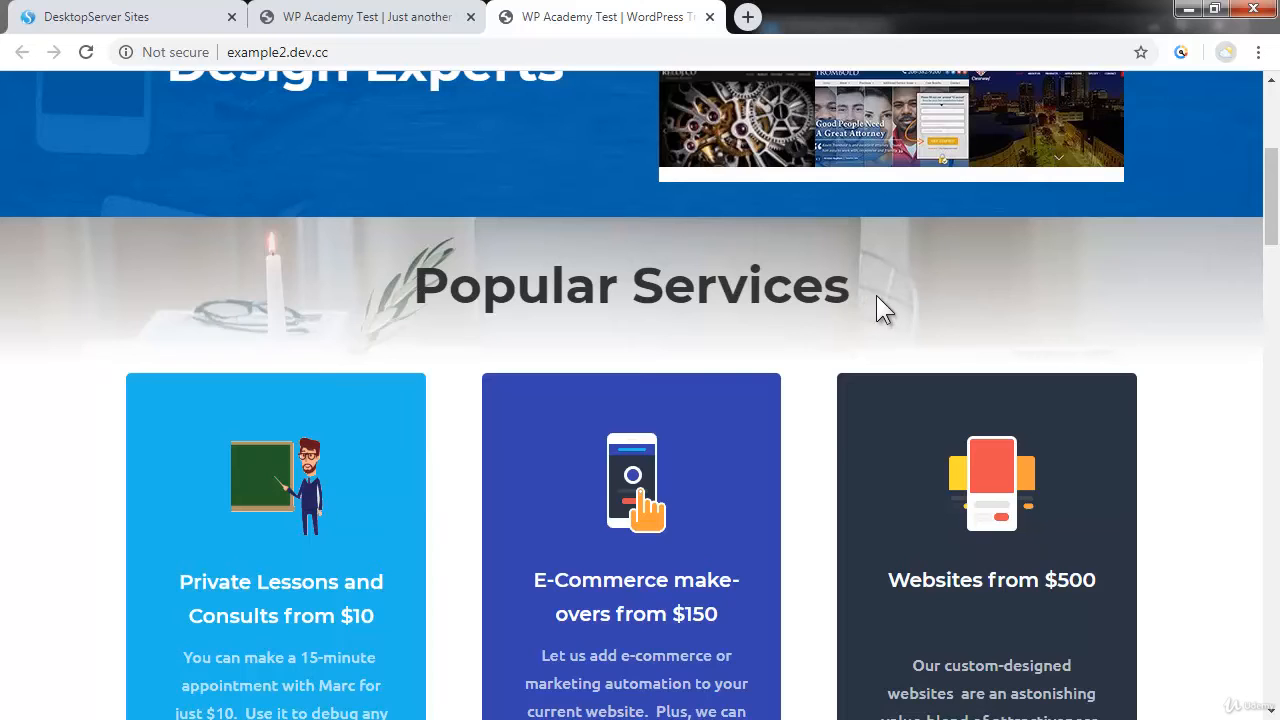
scroll(520, 340, down, 2)
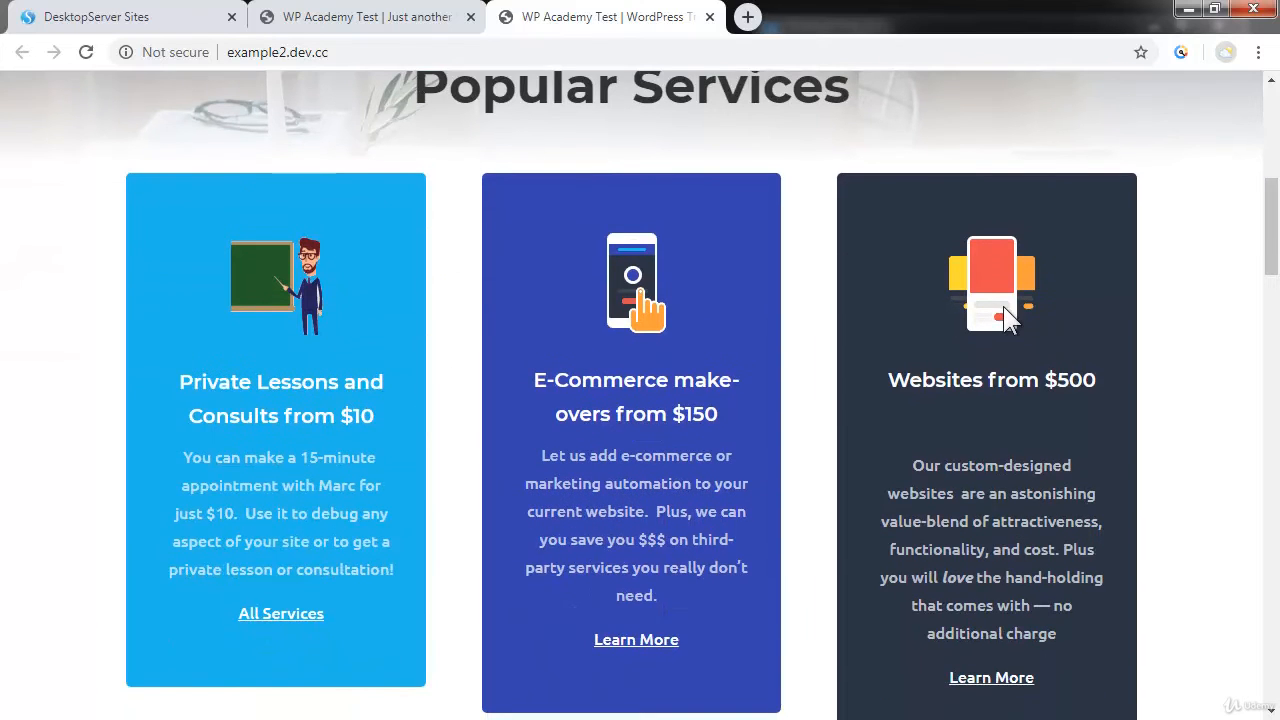
scroll(942, 304, down, 5)
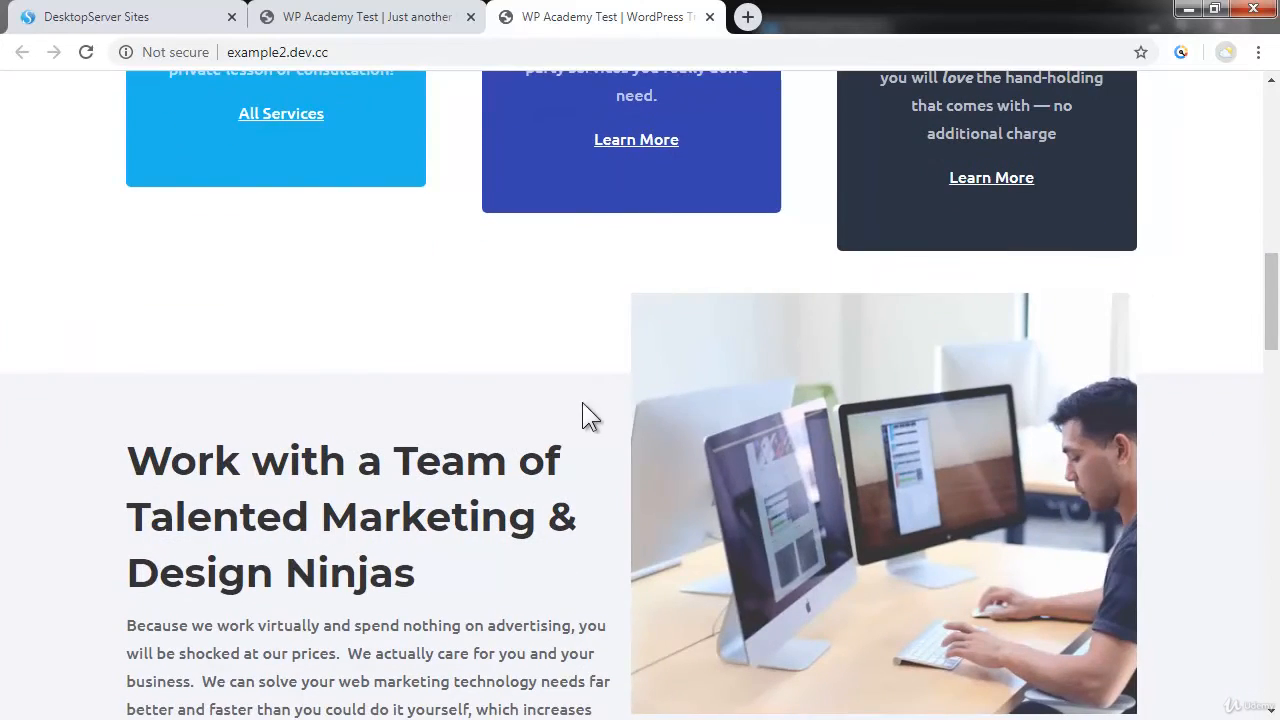
scroll(588, 414, down, 1)
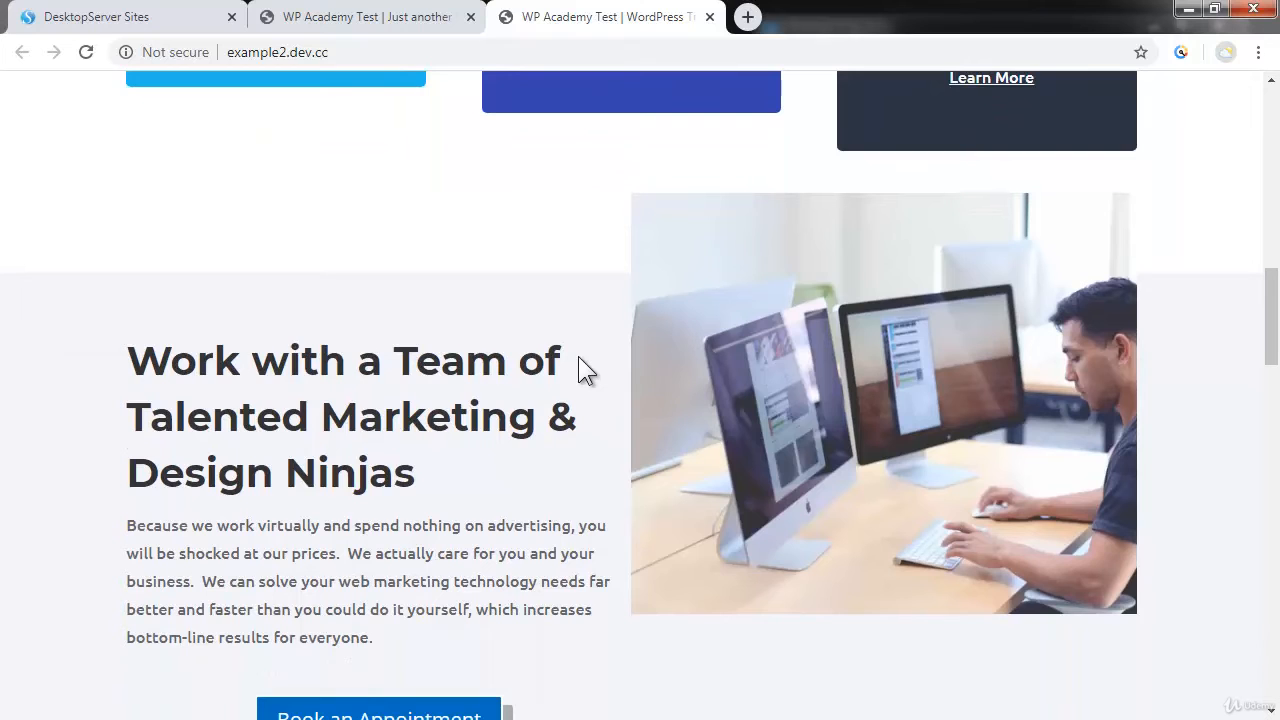
scroll(824, 335, down, 2)
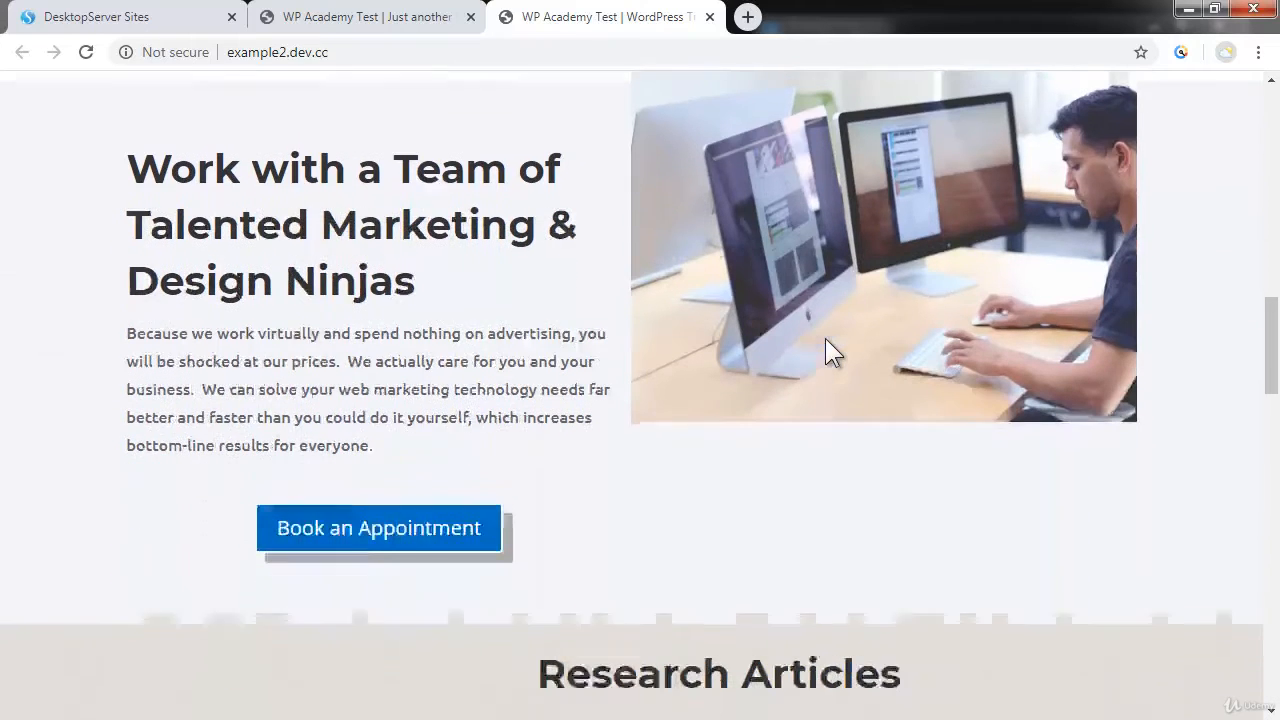
scroll(786, 270, down, 5)
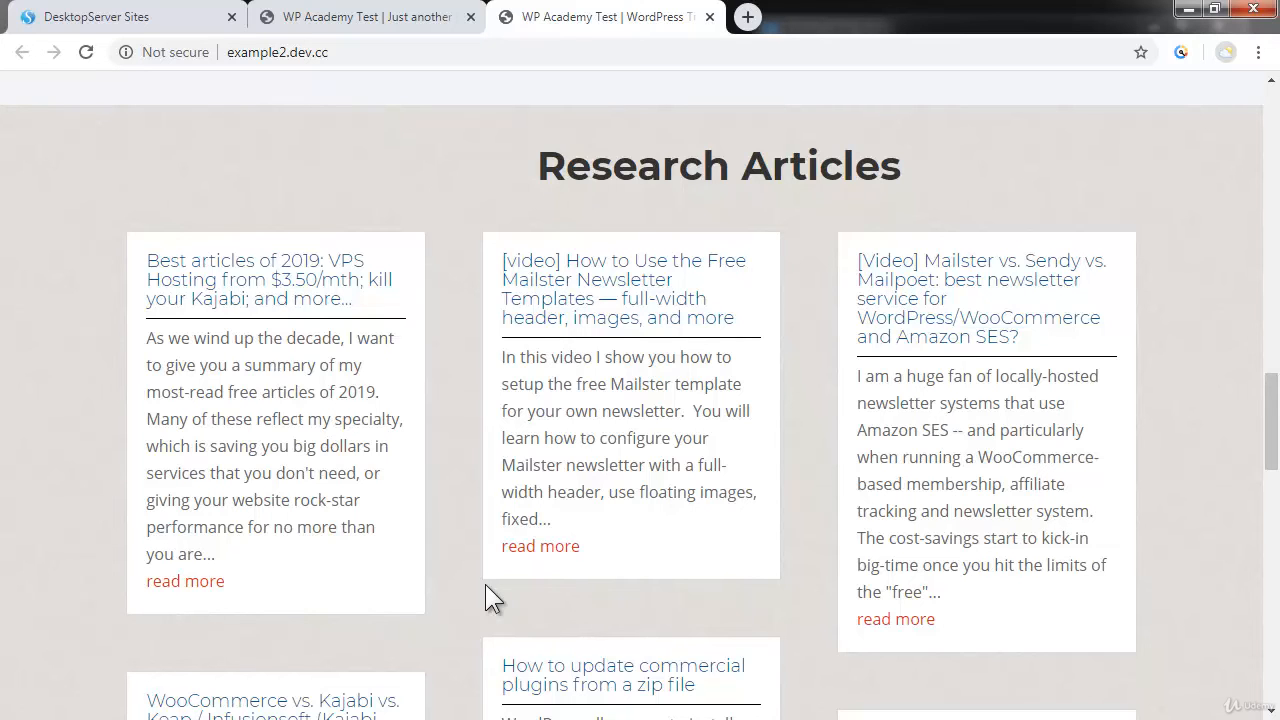
Step: Reopen the example4.dev.cc home page in the Visual Builder and add a regular section with a single-column row below the hero
key(ctrl+shift+Tab)
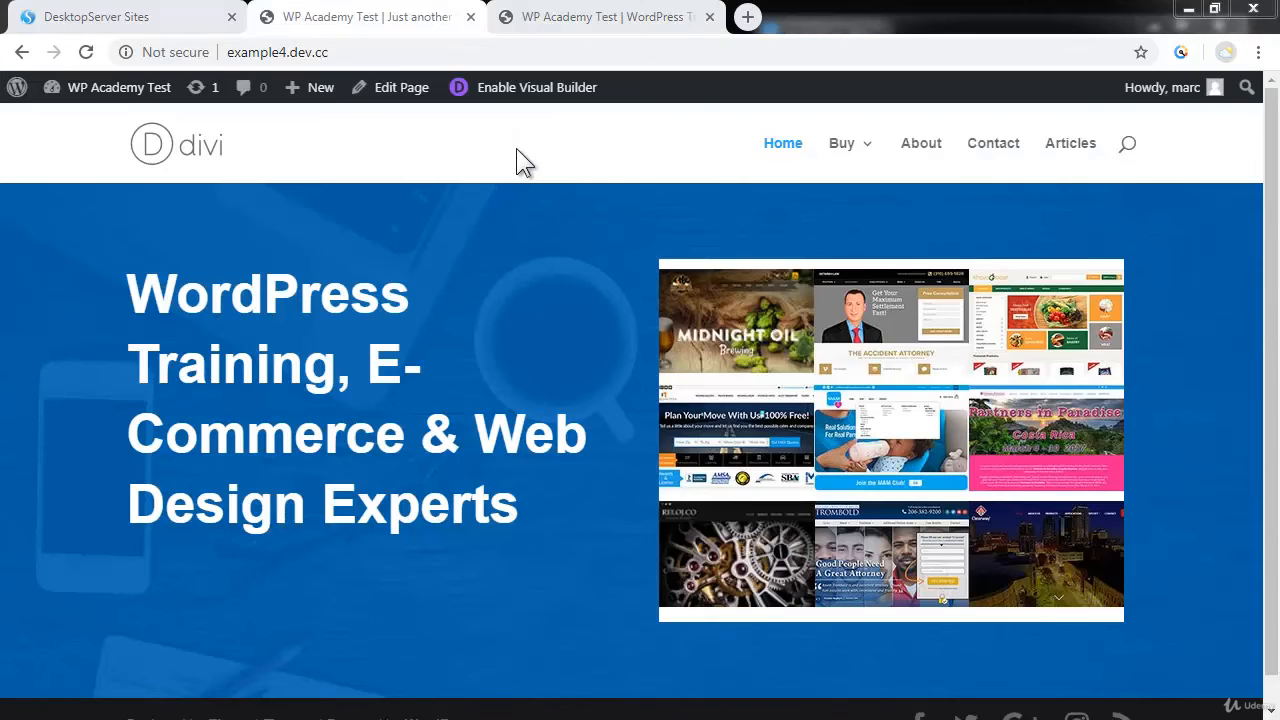
click(521, 87)
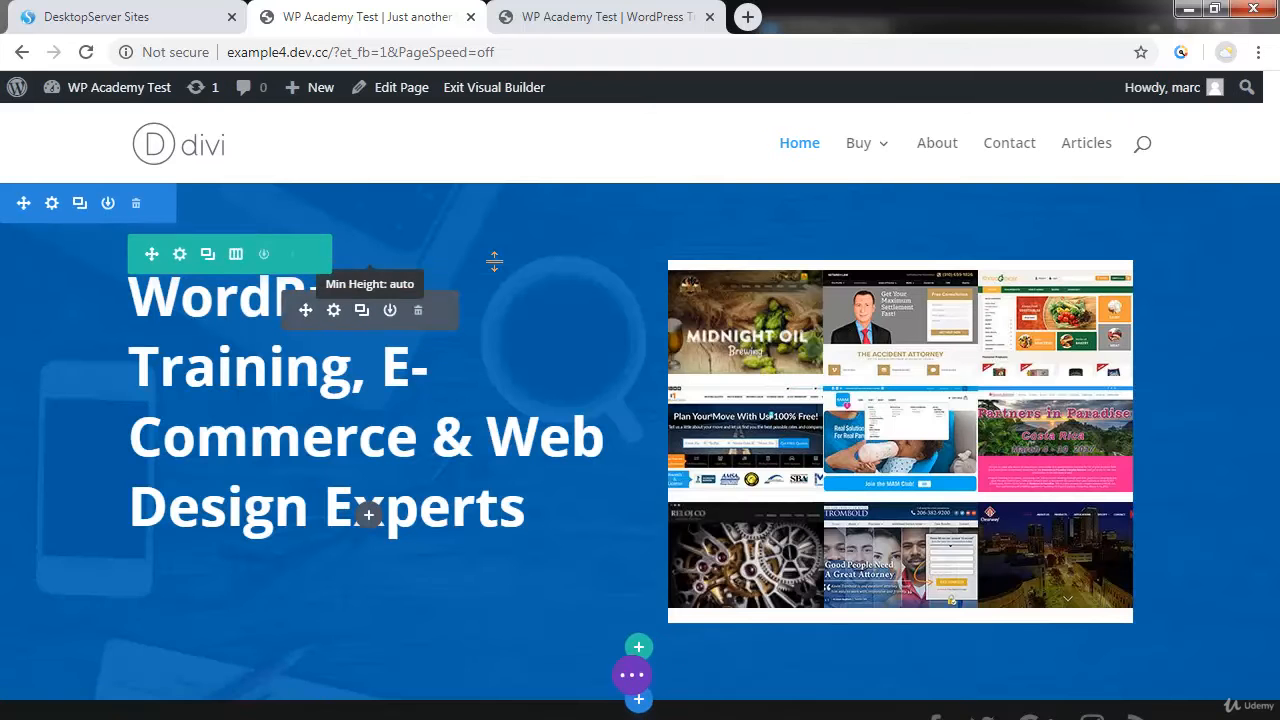
scroll(549, 451, down, 1)
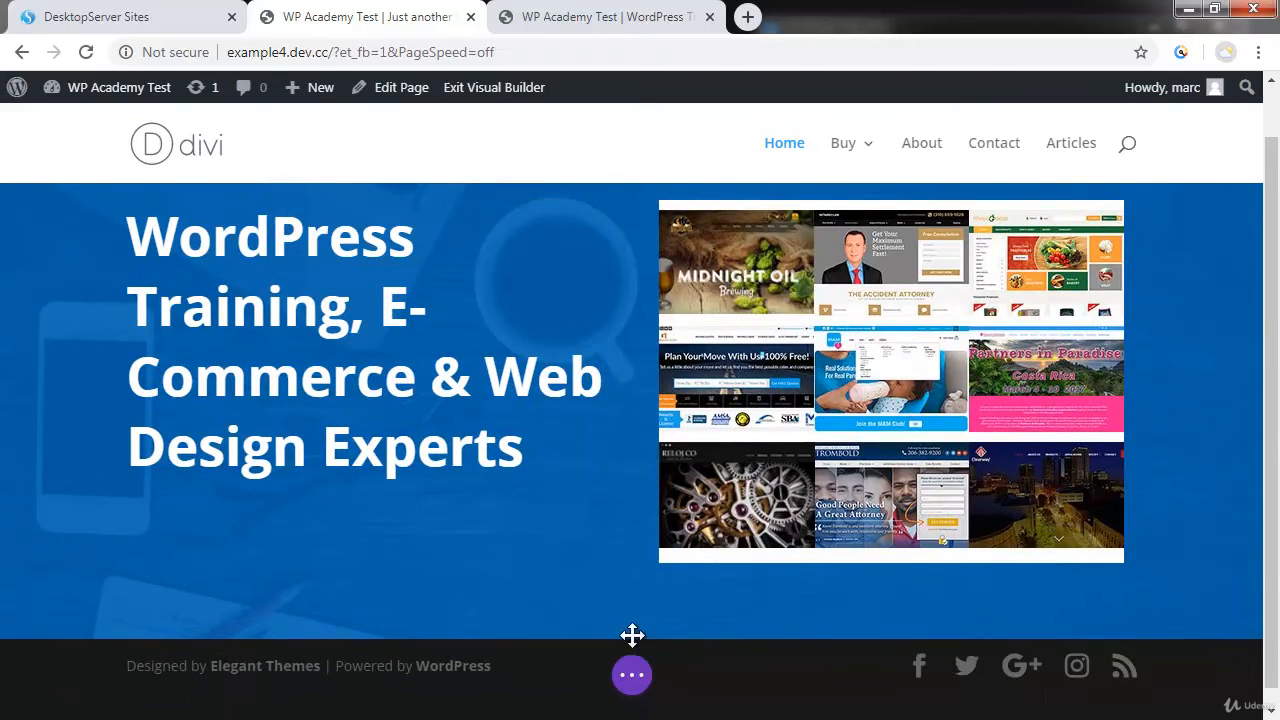
mouse_move(602, 631)
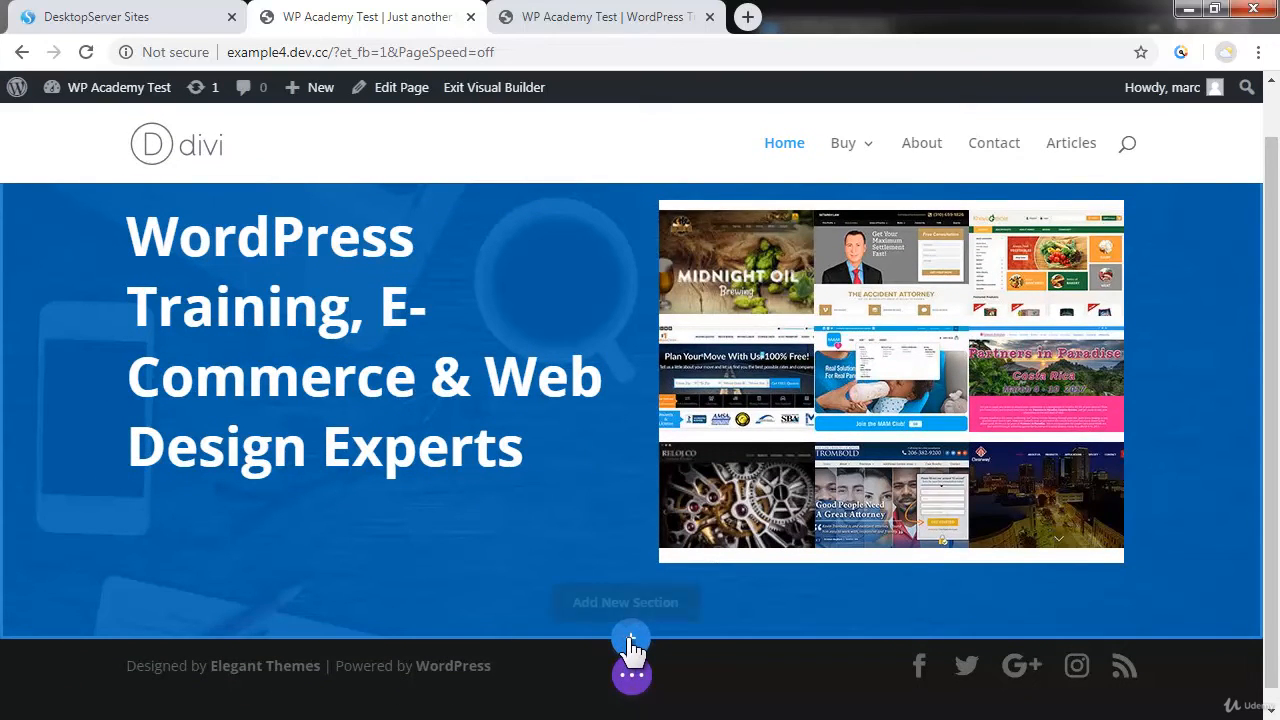
click(631, 640)
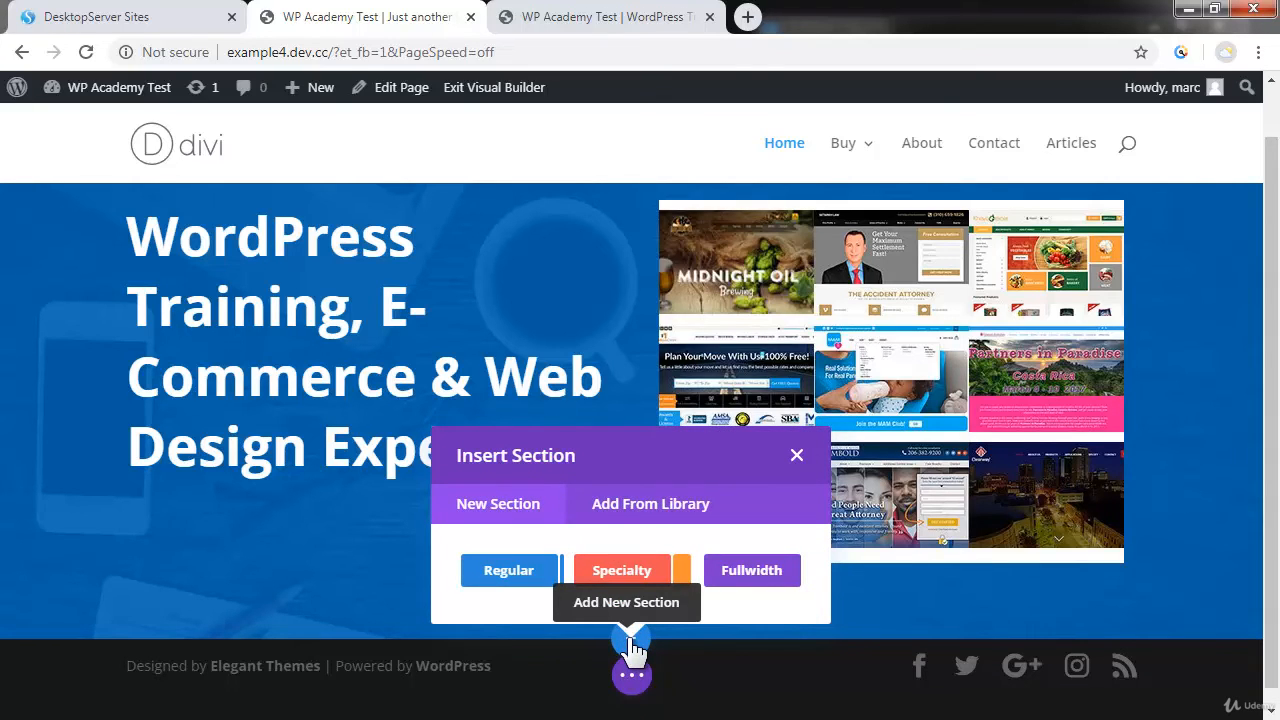
click(510, 572)
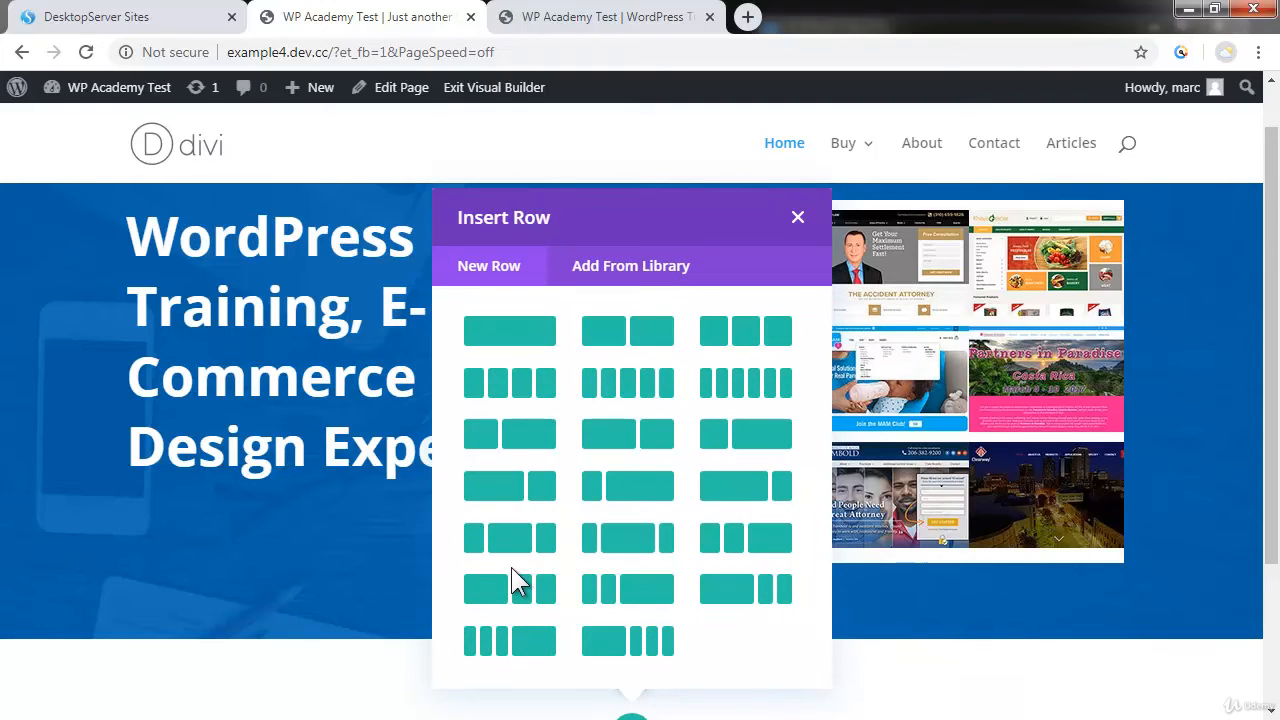
click(500, 340)
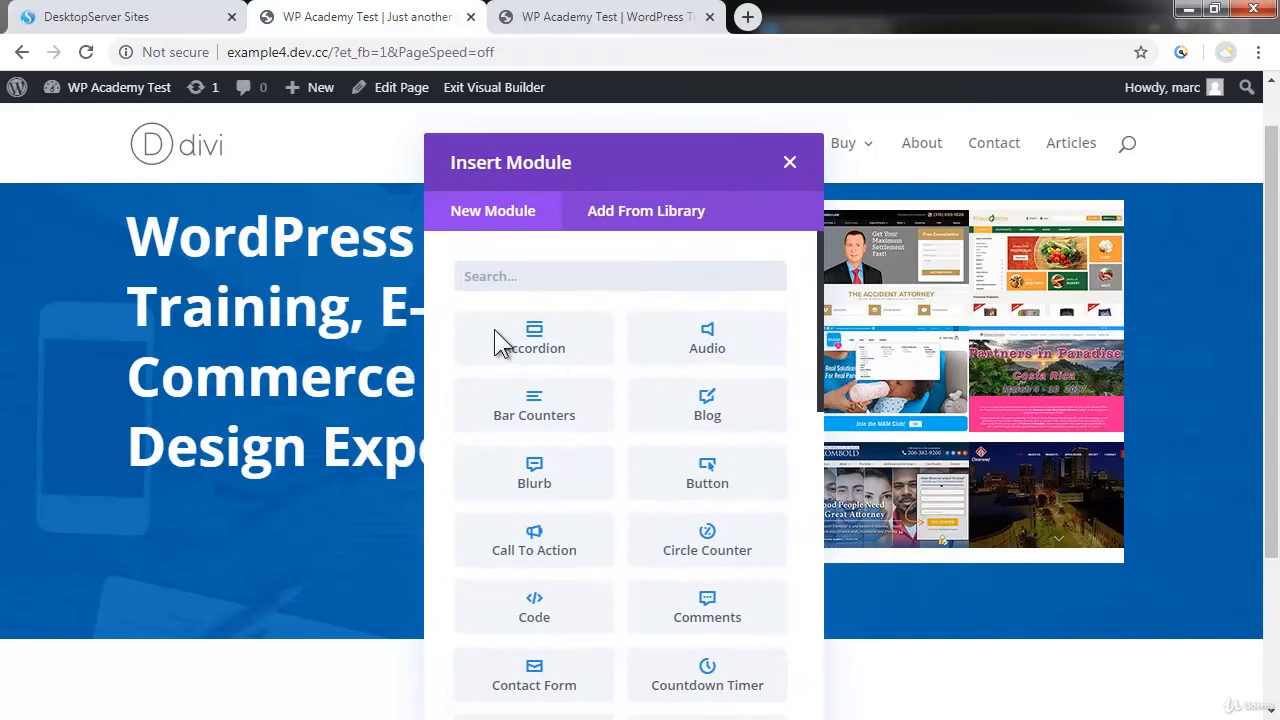
Step: Find the Blog module with the search term "blog", insert it into the new row and collapse its Content options
text(b)
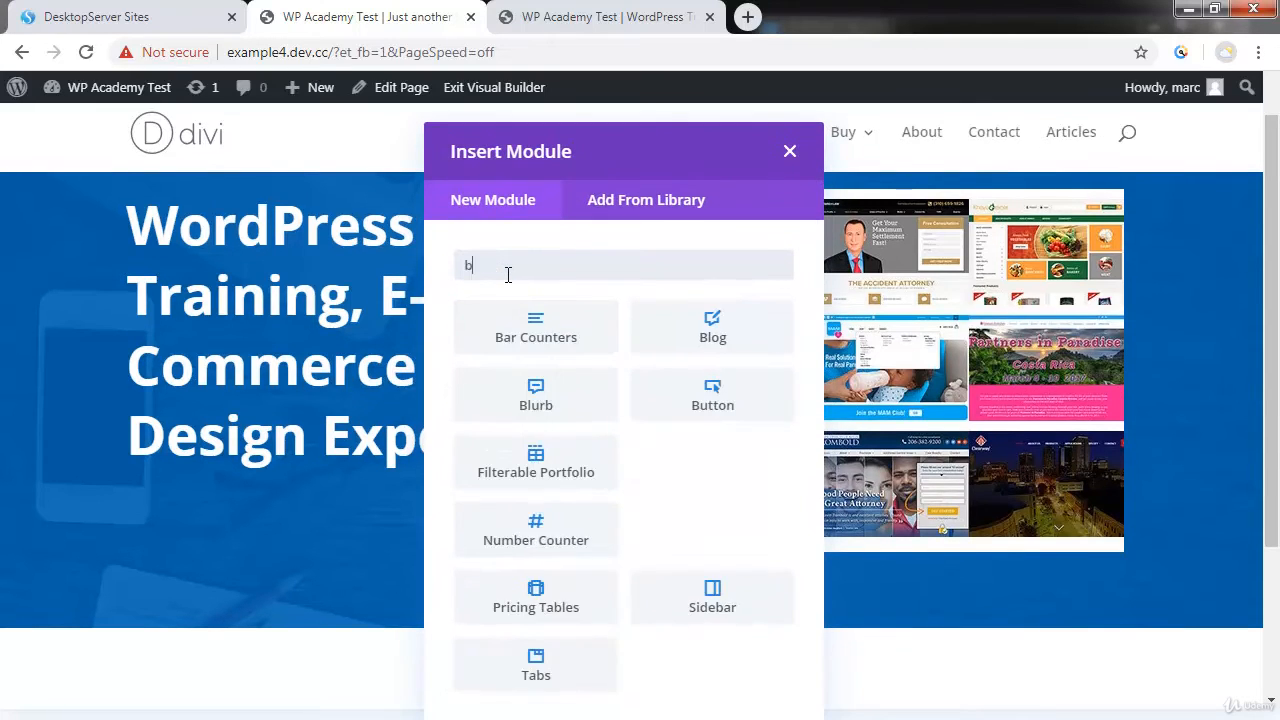
text(log)
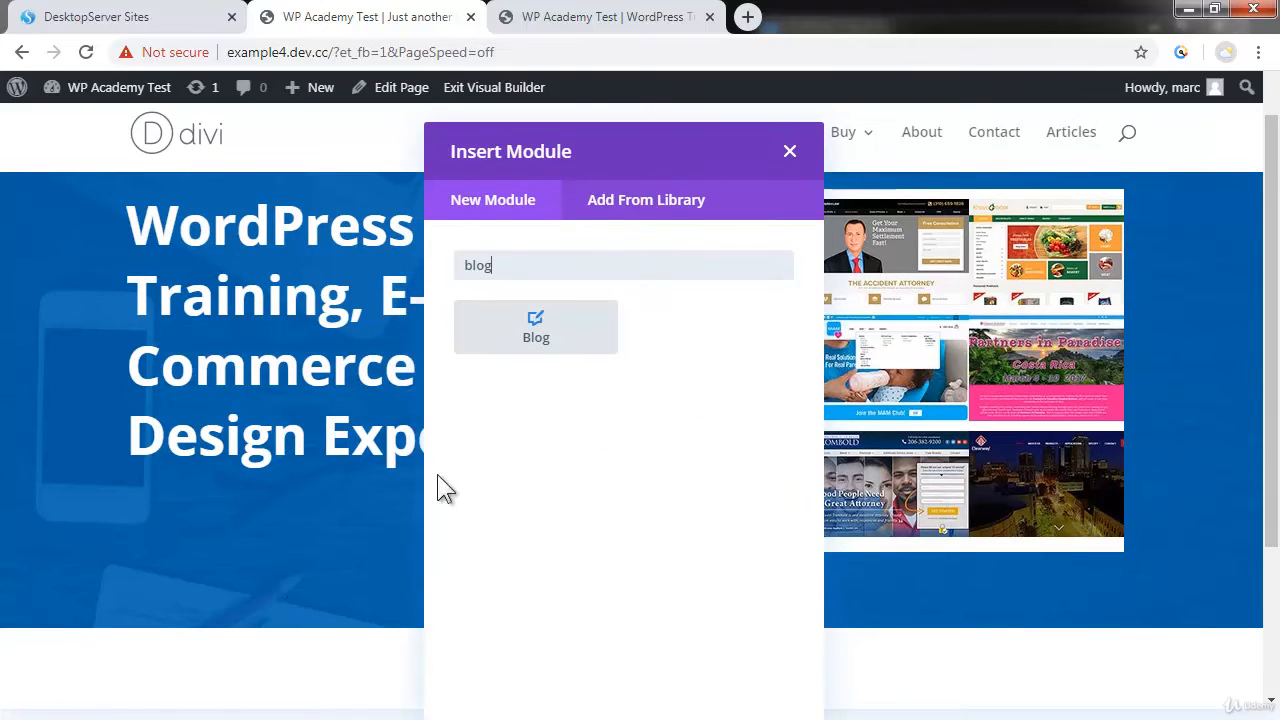
click(525, 340)
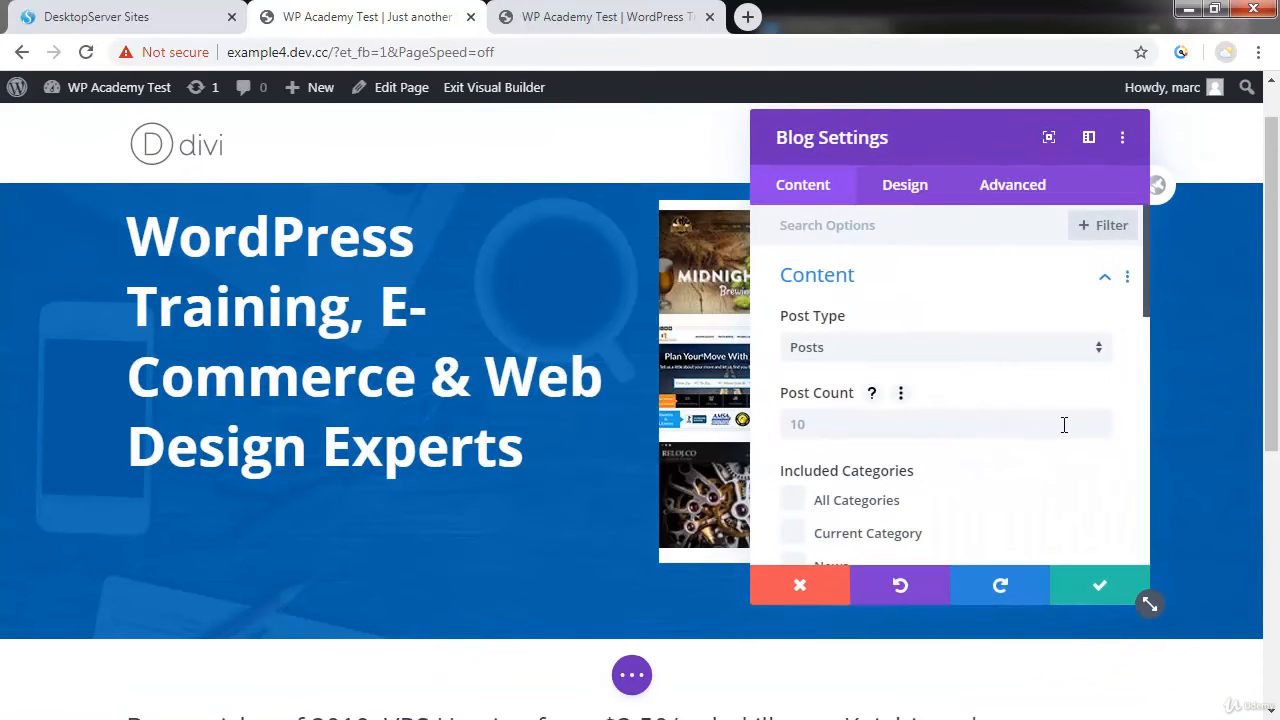
click(1003, 277)
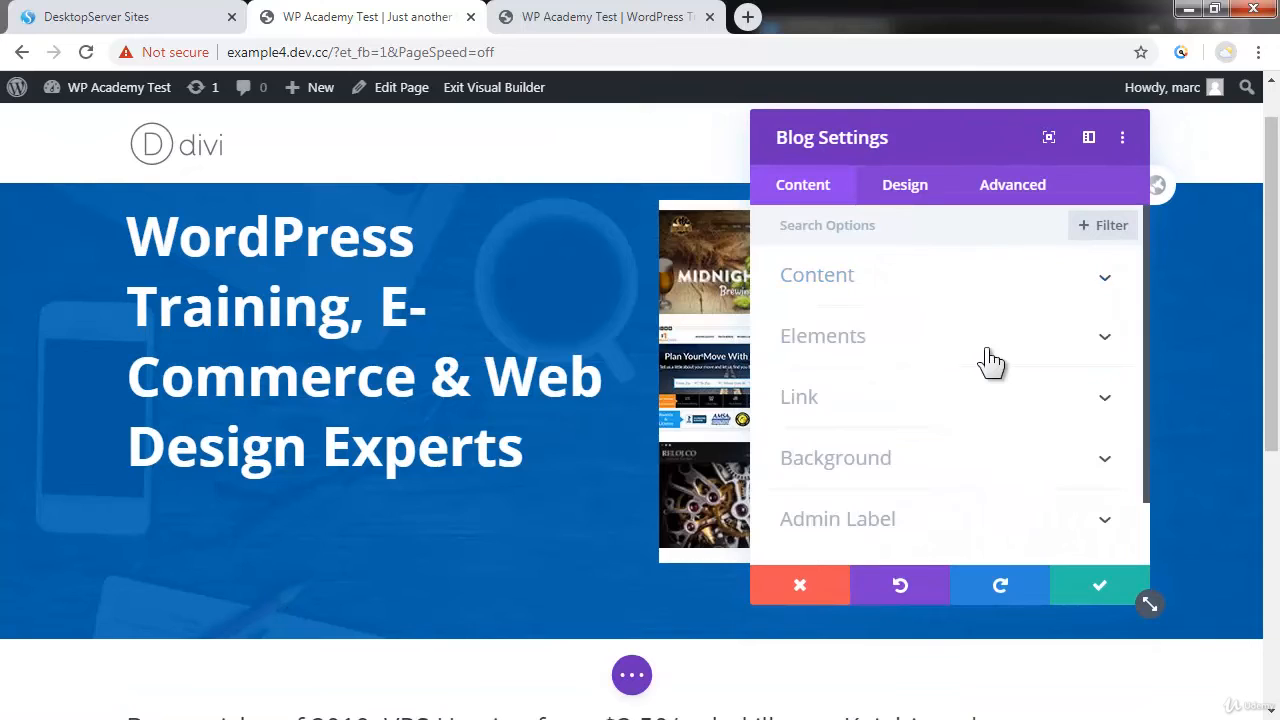
Step: Set the Blog module's post count to 12 and include posts from all categories
click(1105, 281)
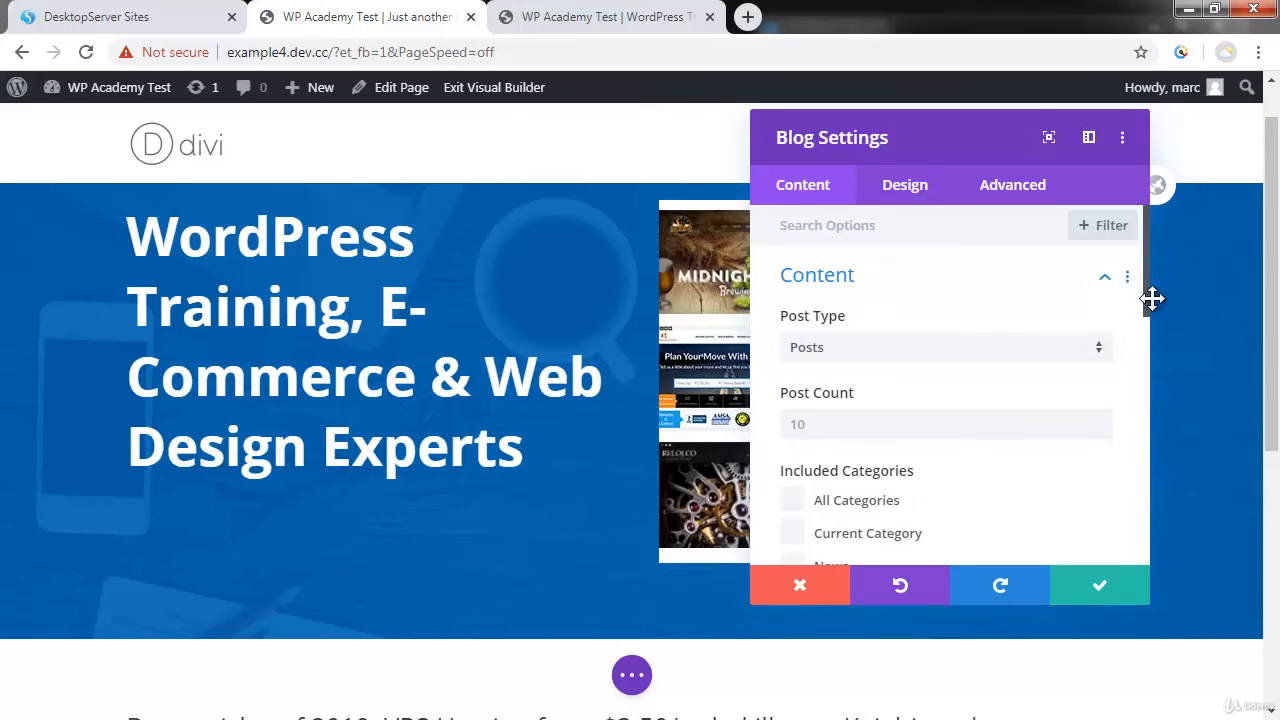
scroll(1150, 313, down, 1)
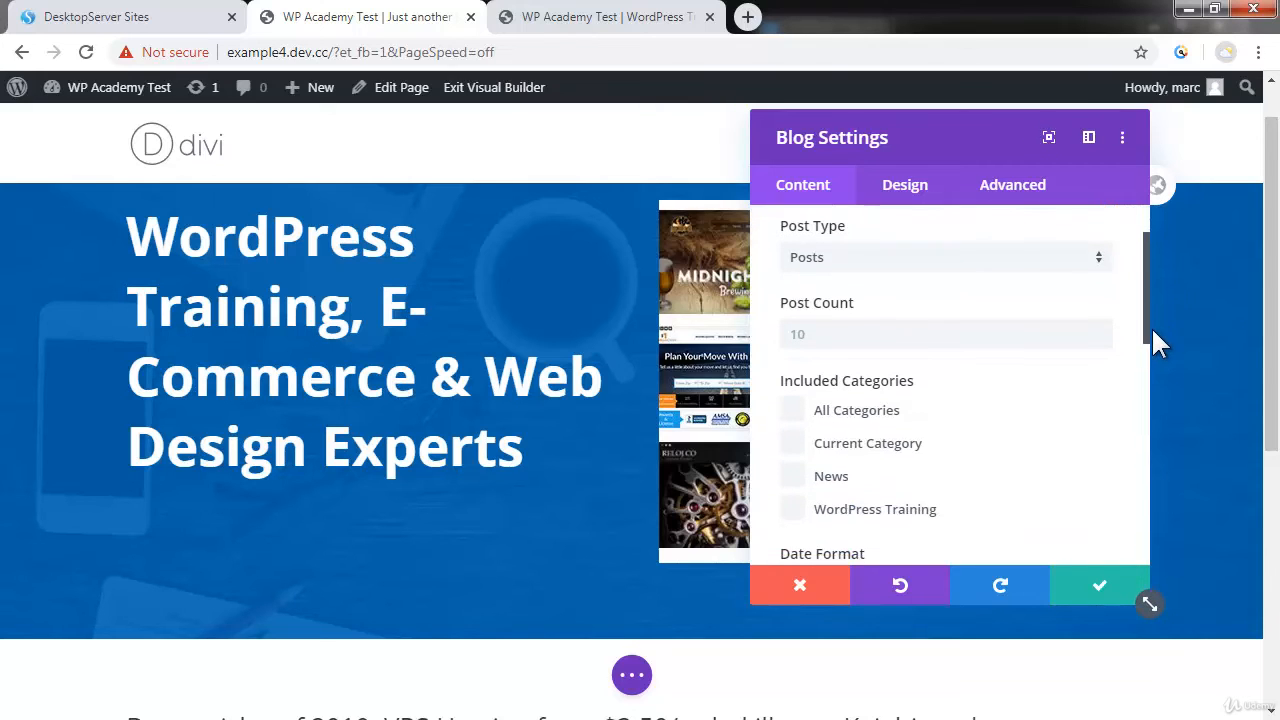
click(855, 325)
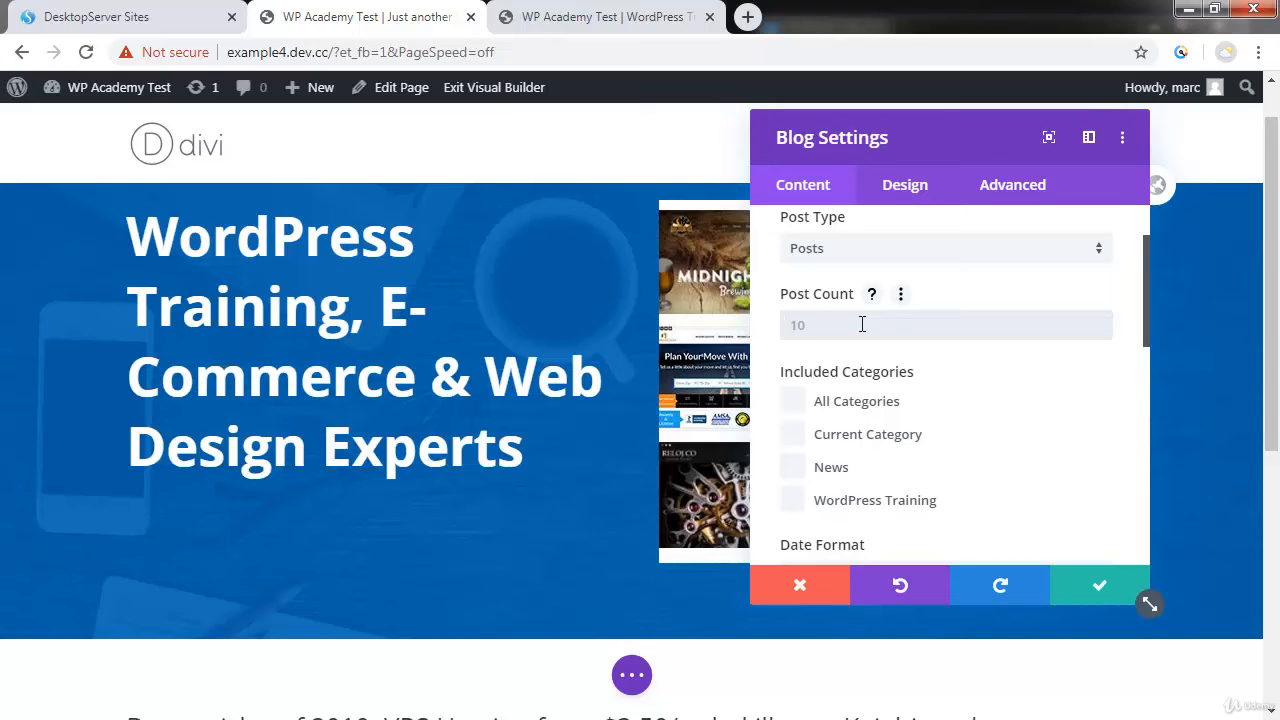
text(12)
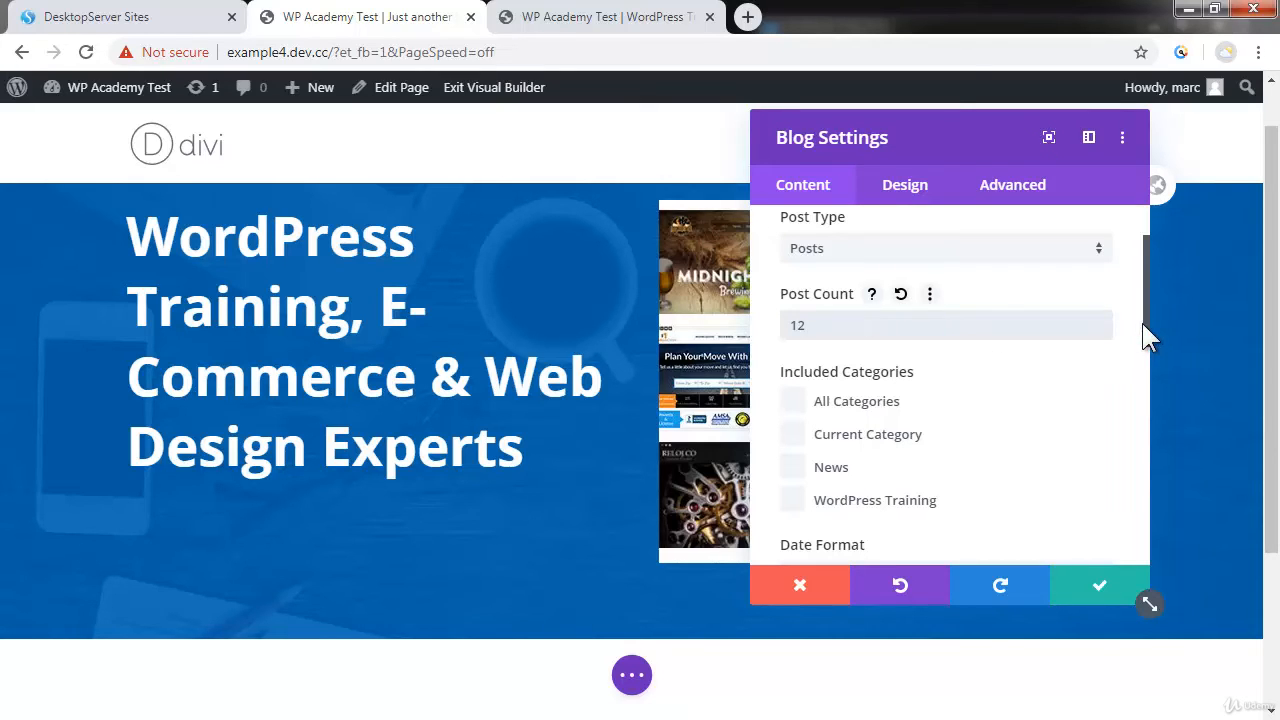
drag(1147, 342, 1146, 383)
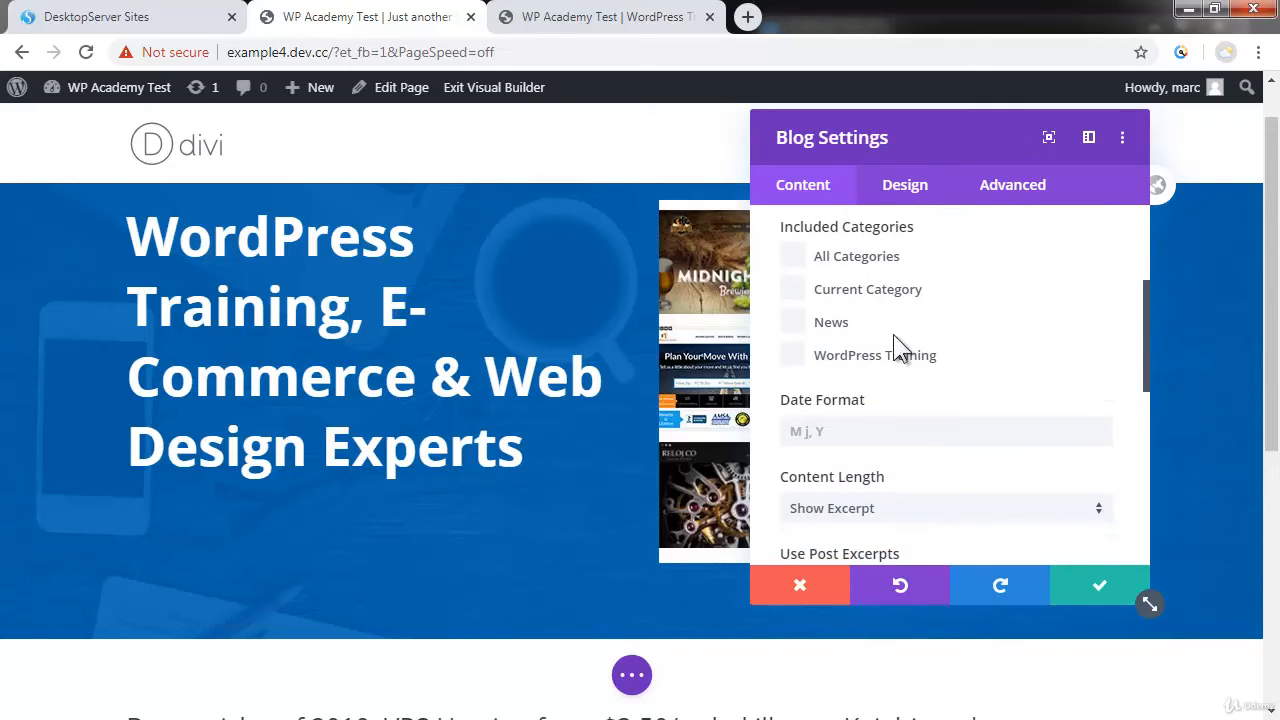
click(797, 364)
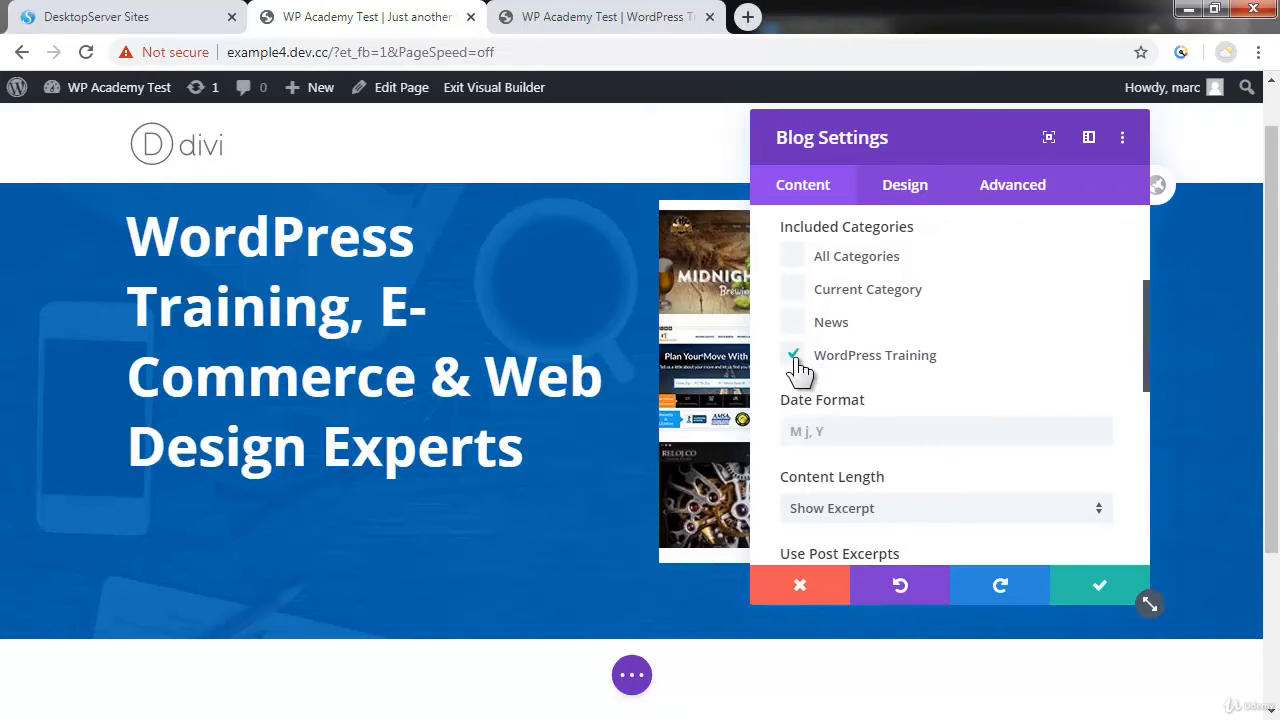
click(797, 362)
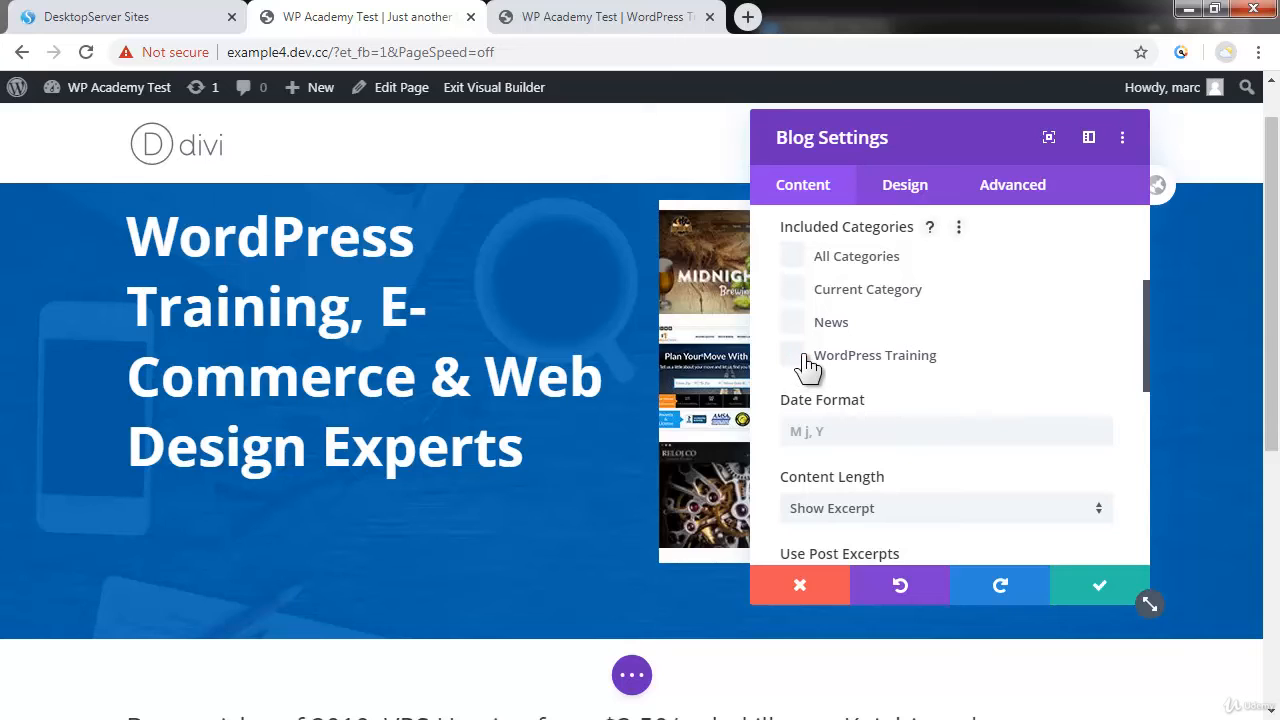
click(797, 260)
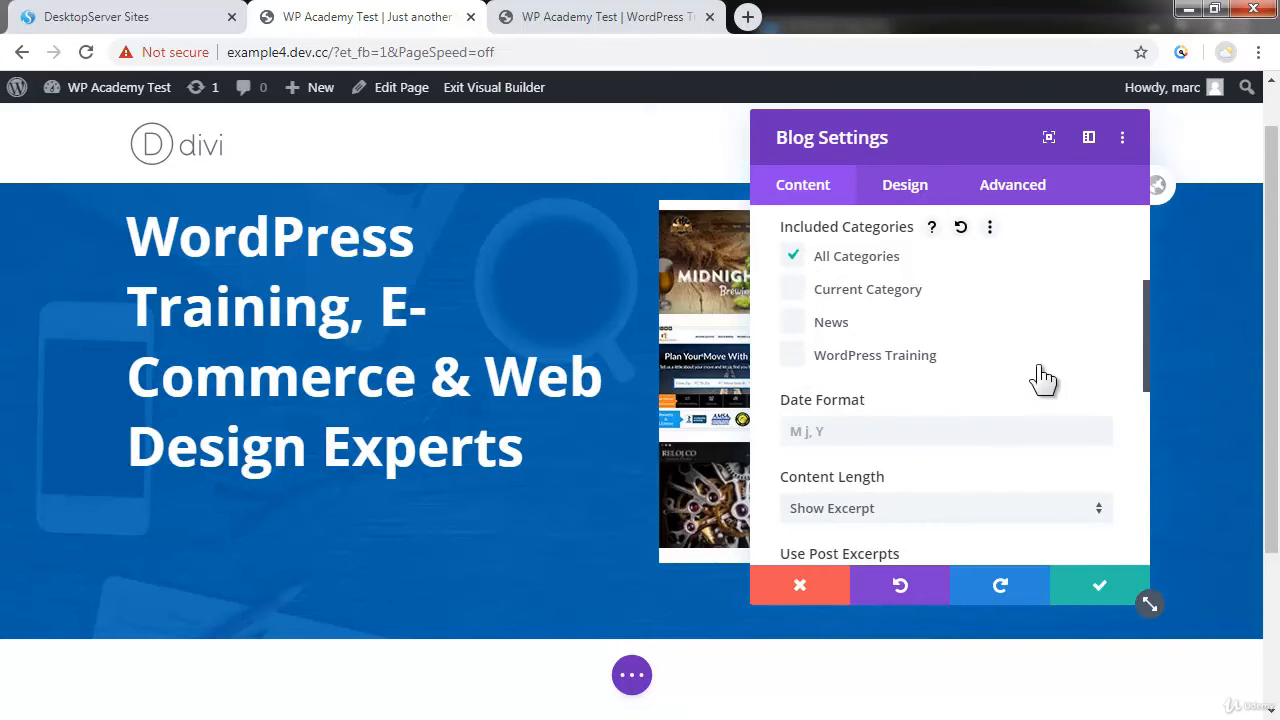
Step: Check the Blog module's excerpt, layout and other design options, and save its settings
scroll(1040, 378, down, 2)
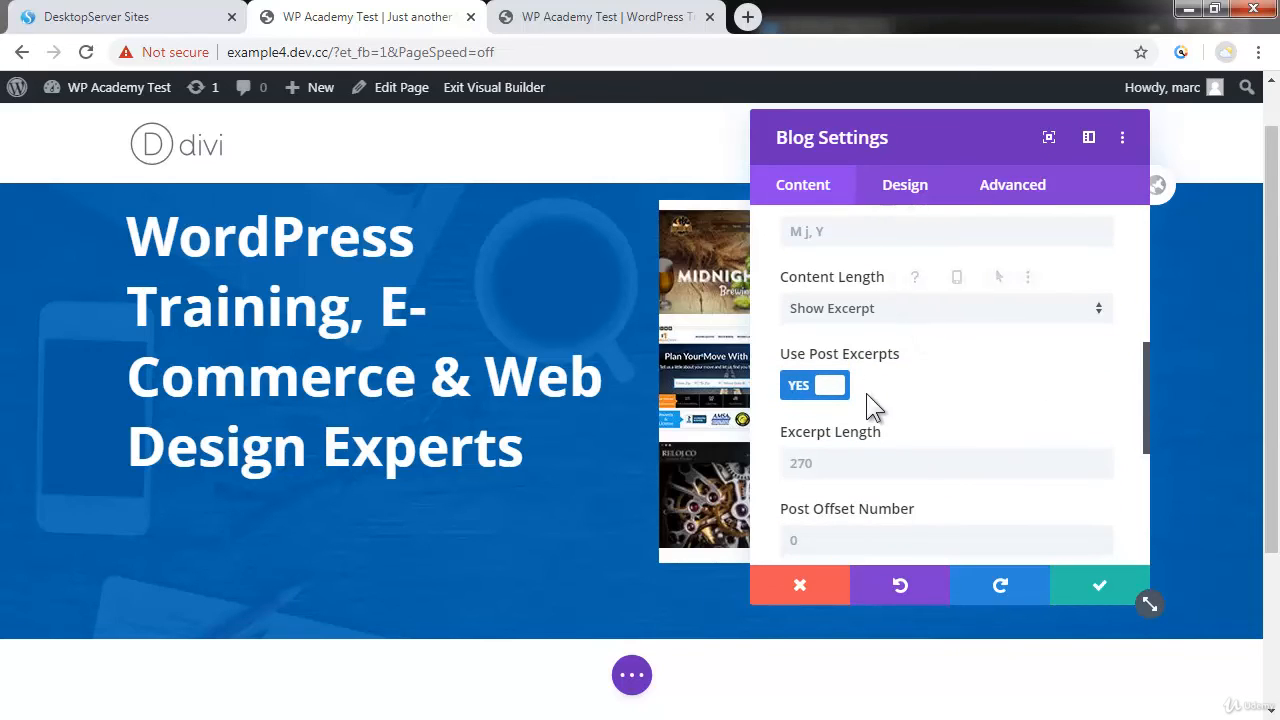
scroll(903, 392, down, 1)
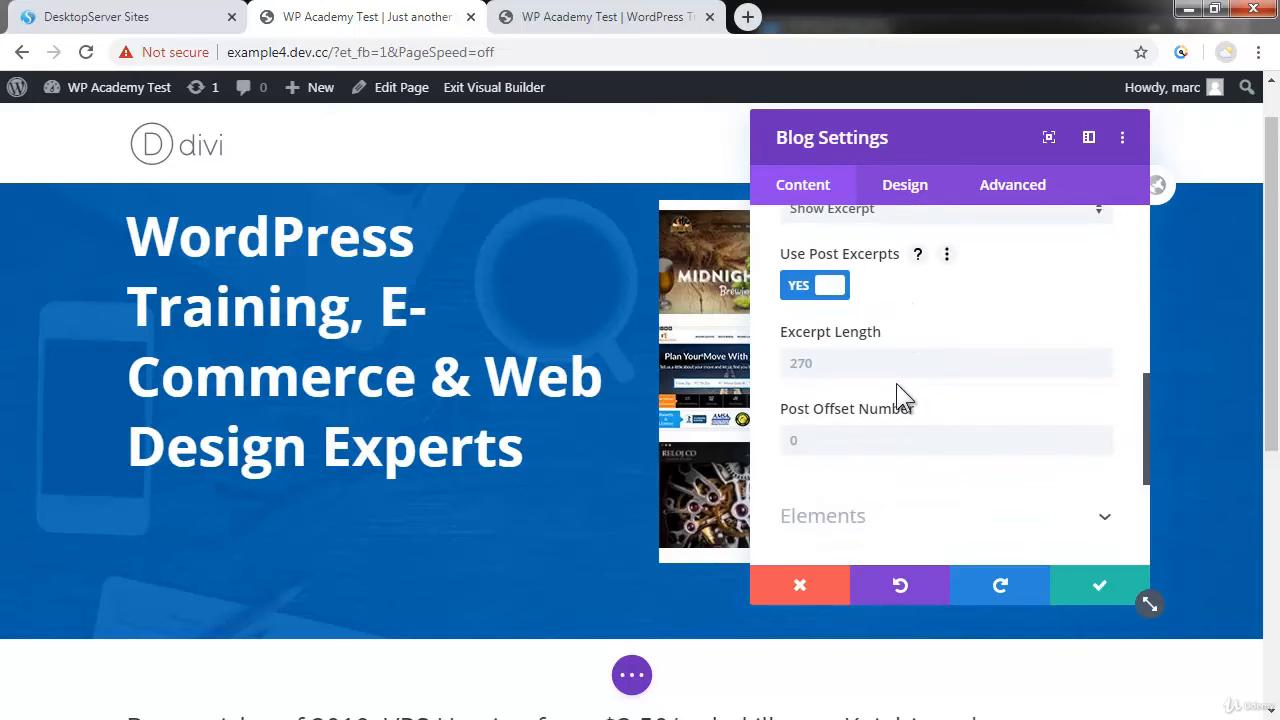
click(908, 187)
click(935, 285)
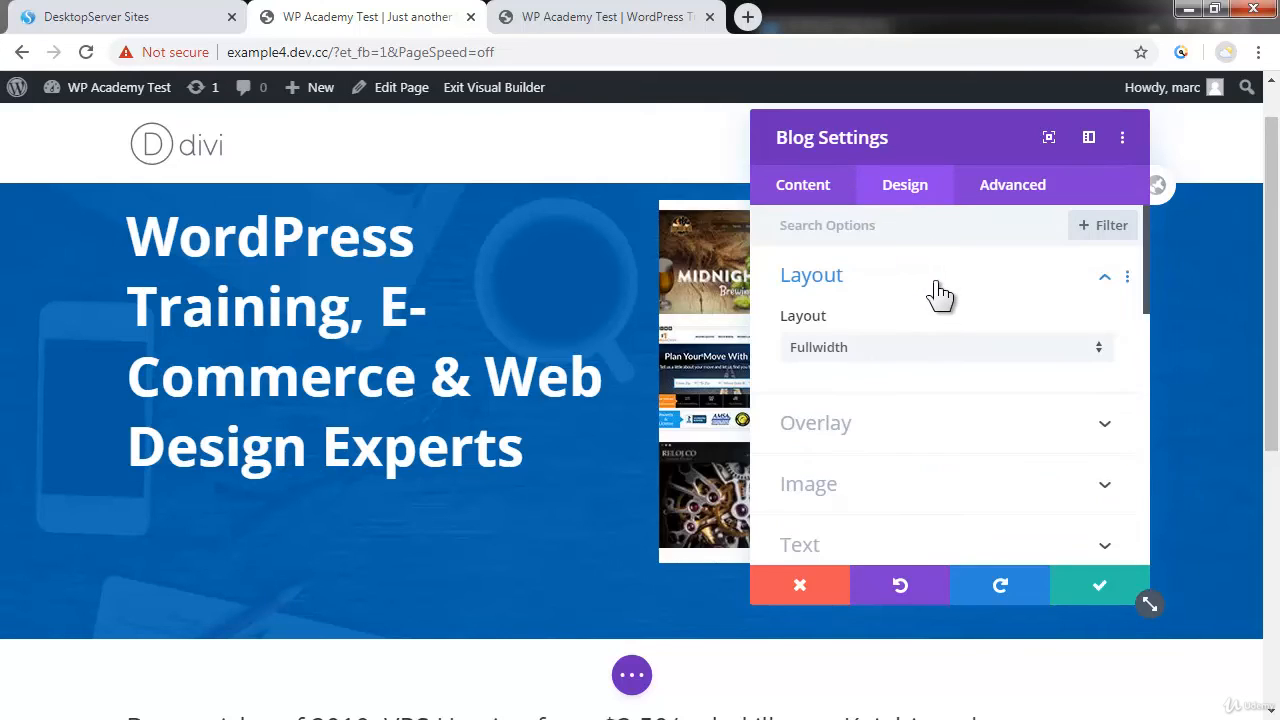
scroll(949, 449, down, 2)
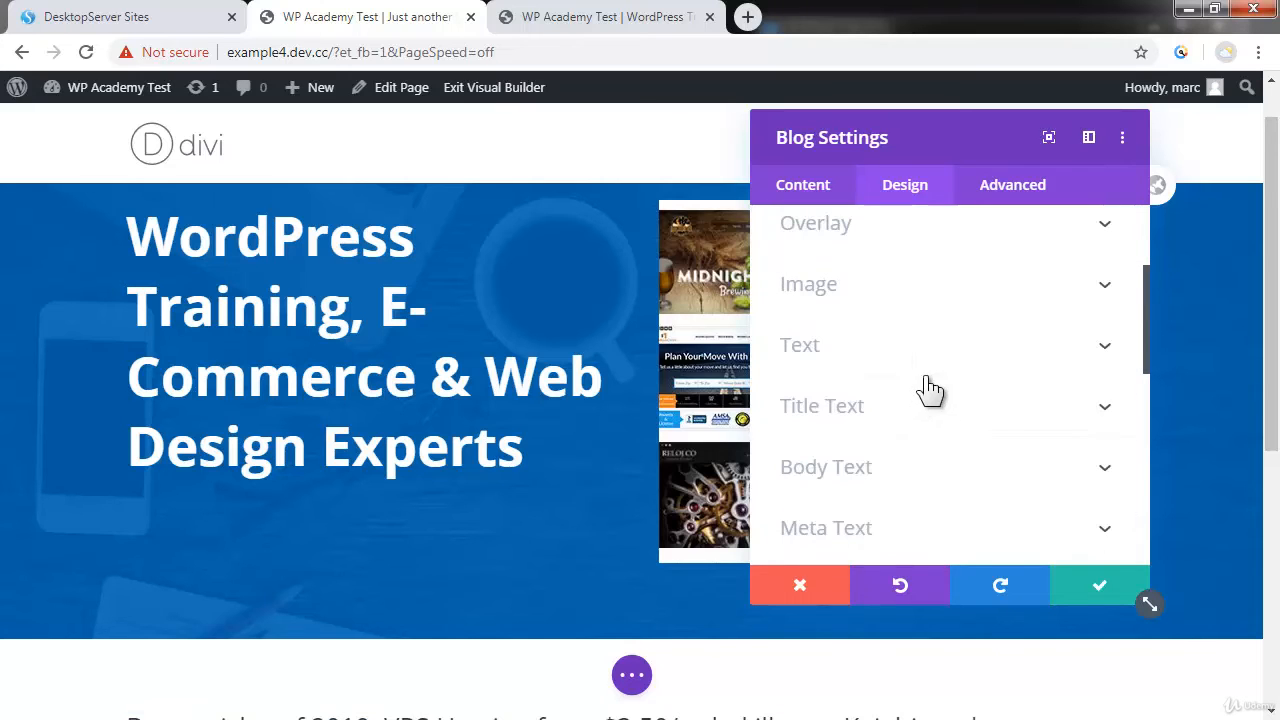
click(1105, 595)
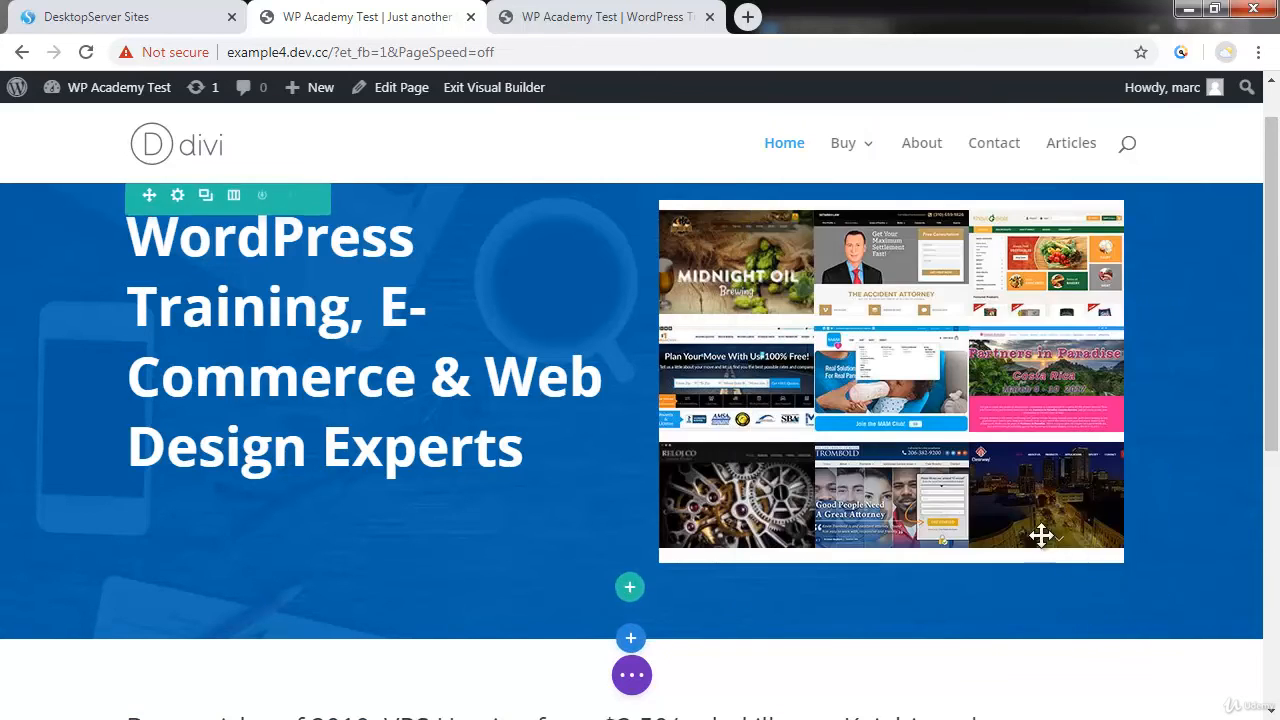
Step: Reopen the Blog module's settings below the hero, change its layout to Grid and save the module
scroll(263, 468, down, 1)
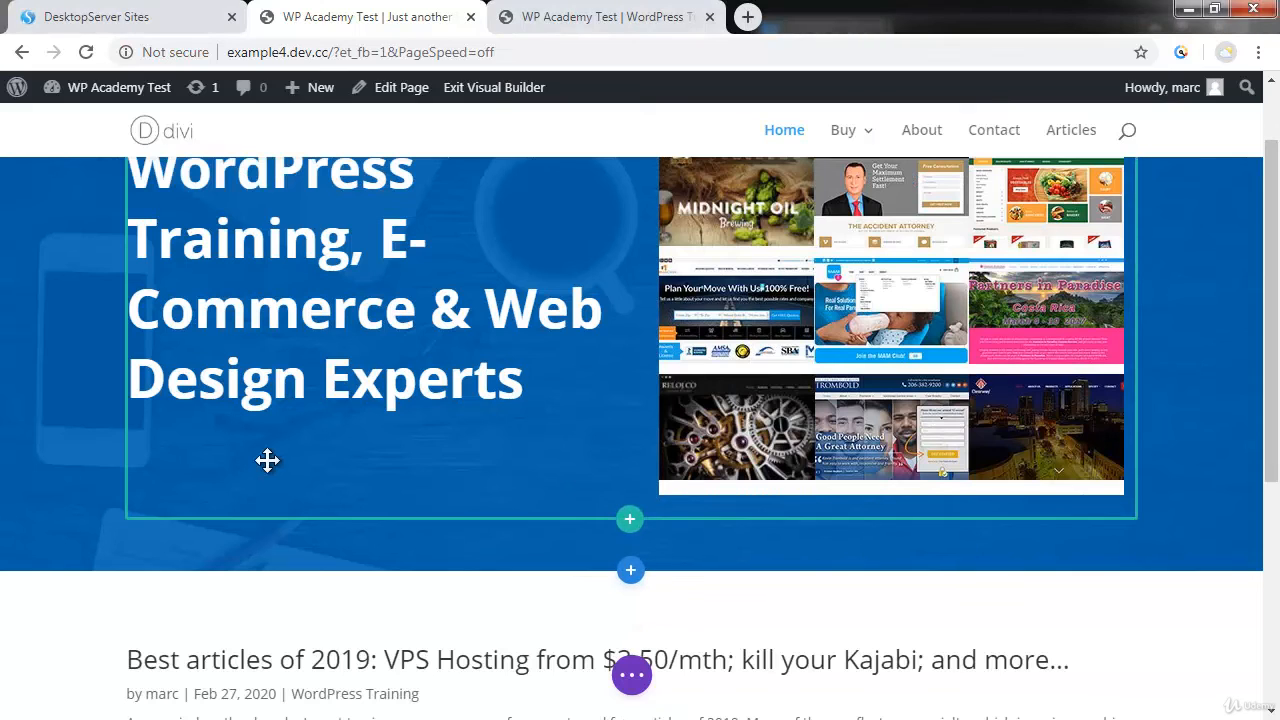
scroll(263, 468, down, 2)
scroll(275, 475, down, 3)
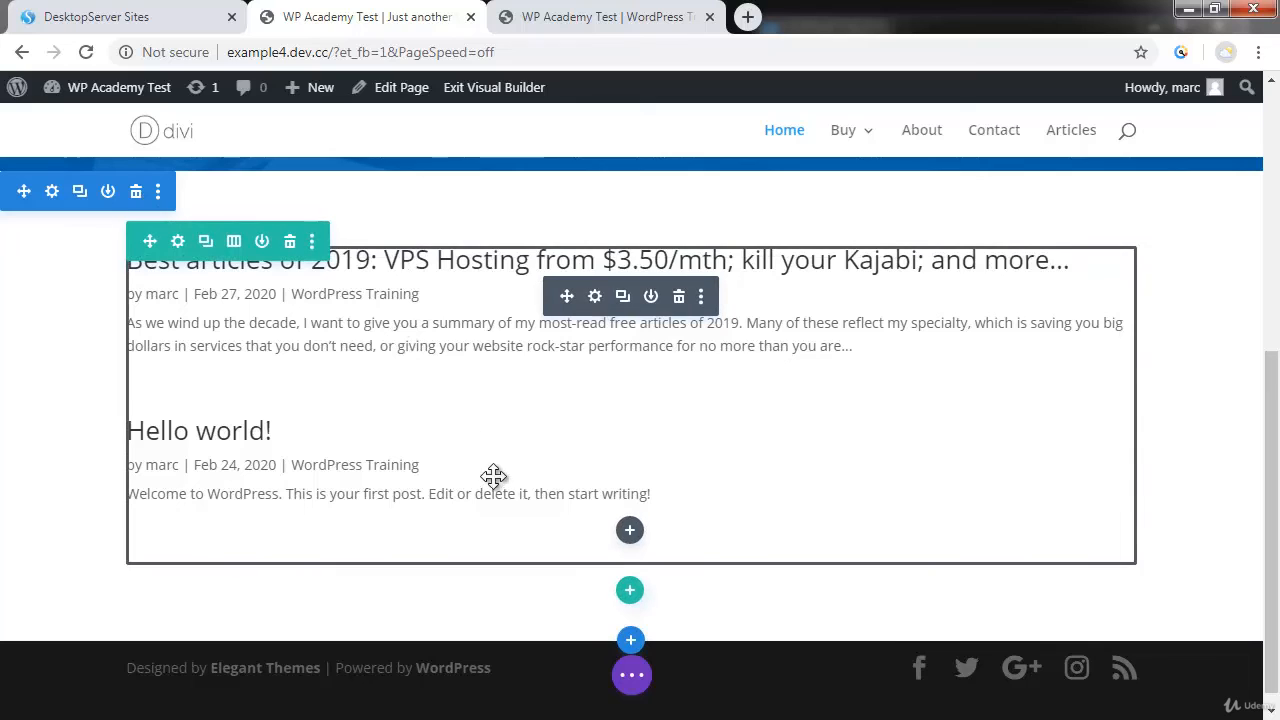
click(595, 298)
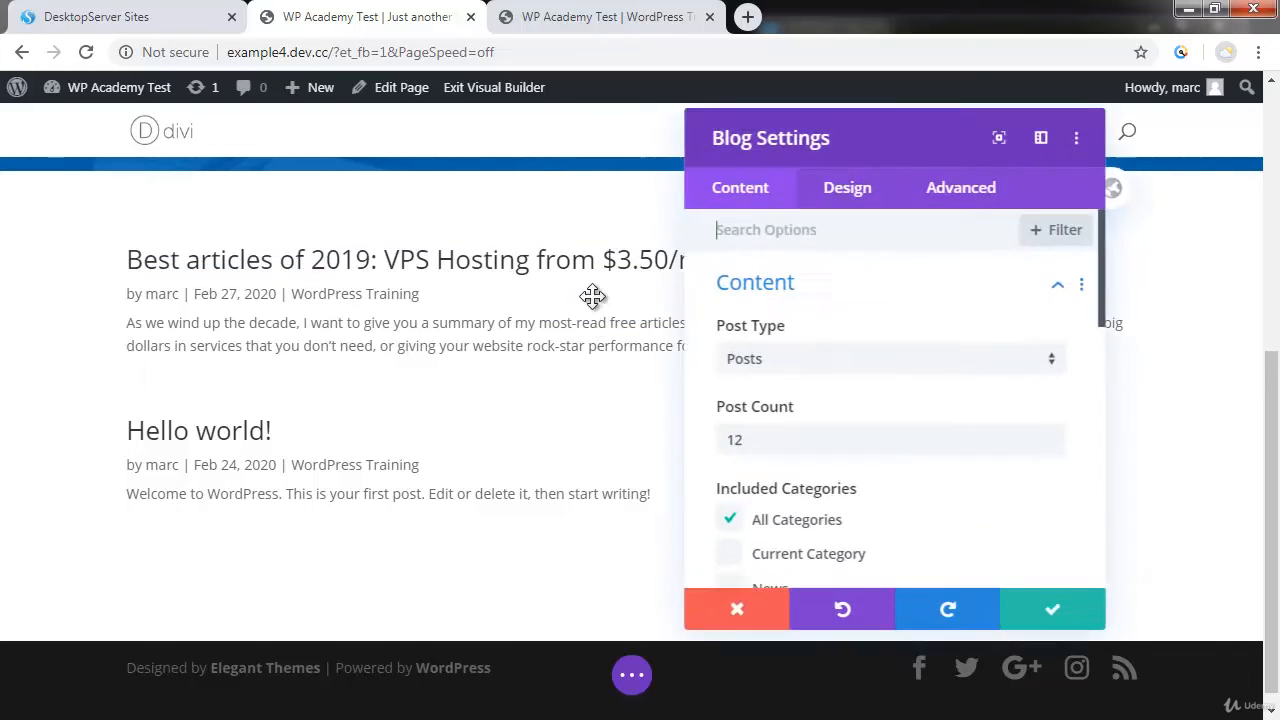
click(866, 210)
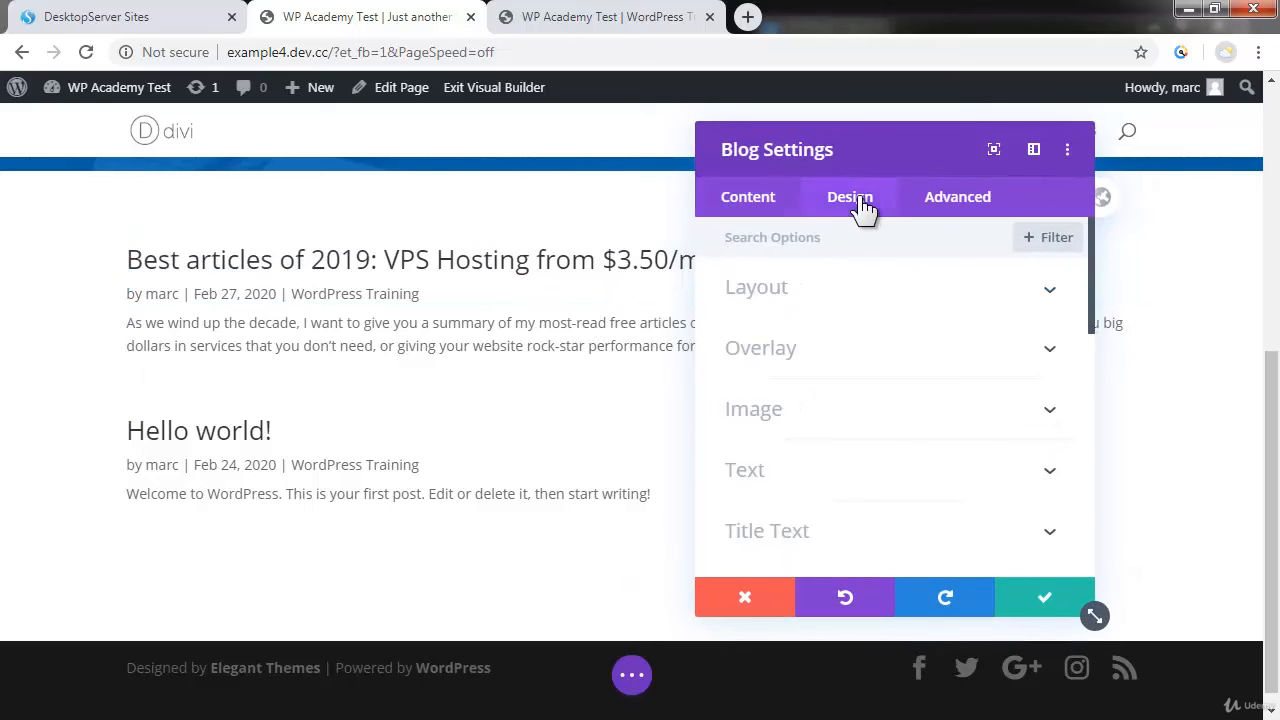
click(1057, 302)
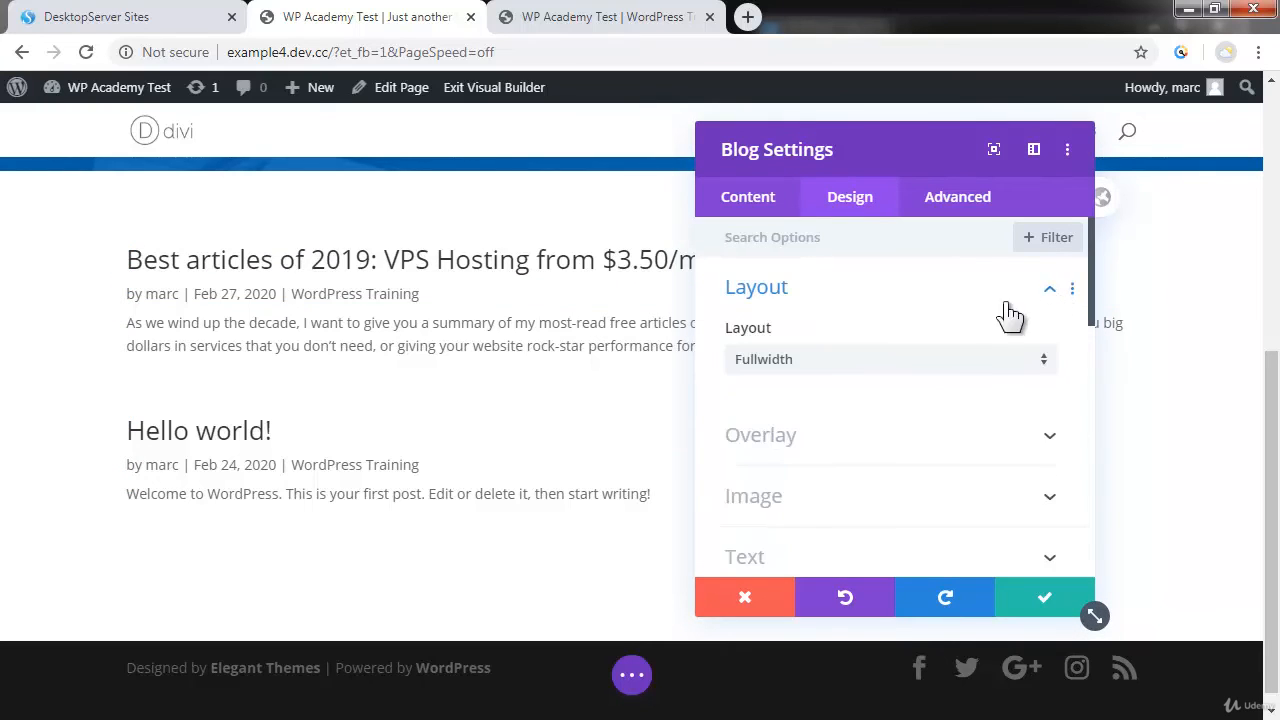
click(822, 364)
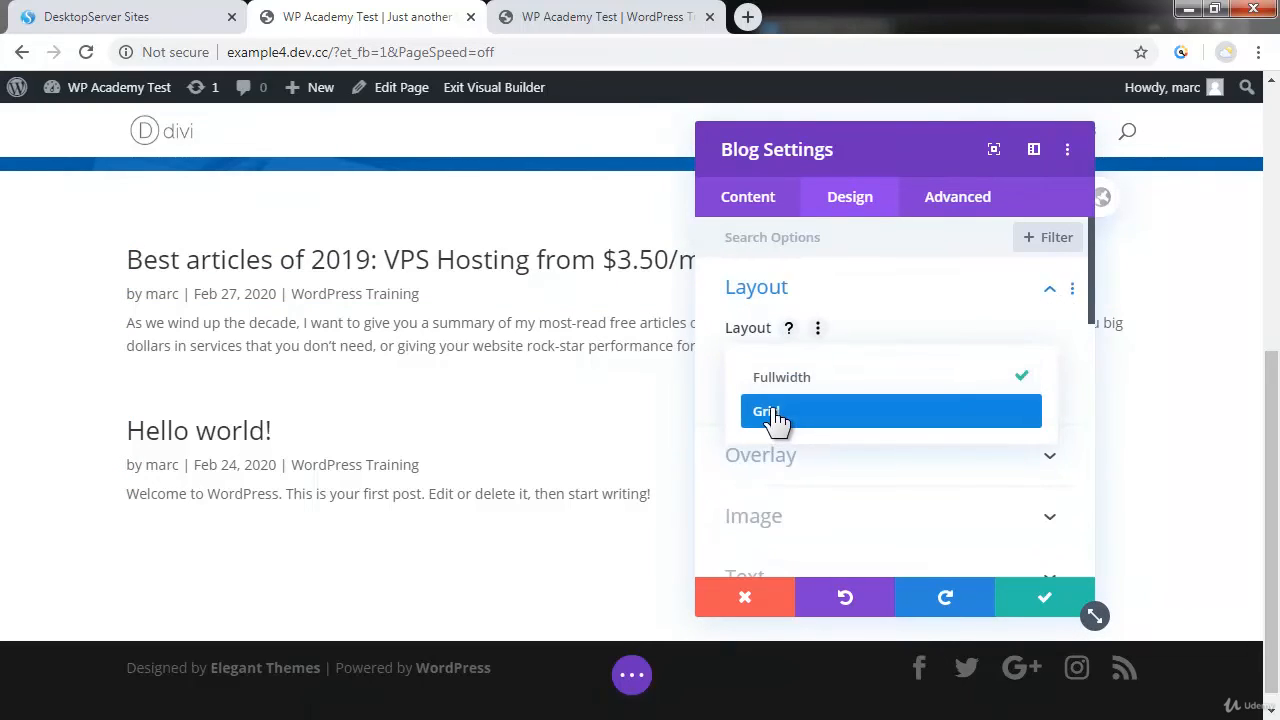
click(768, 410)
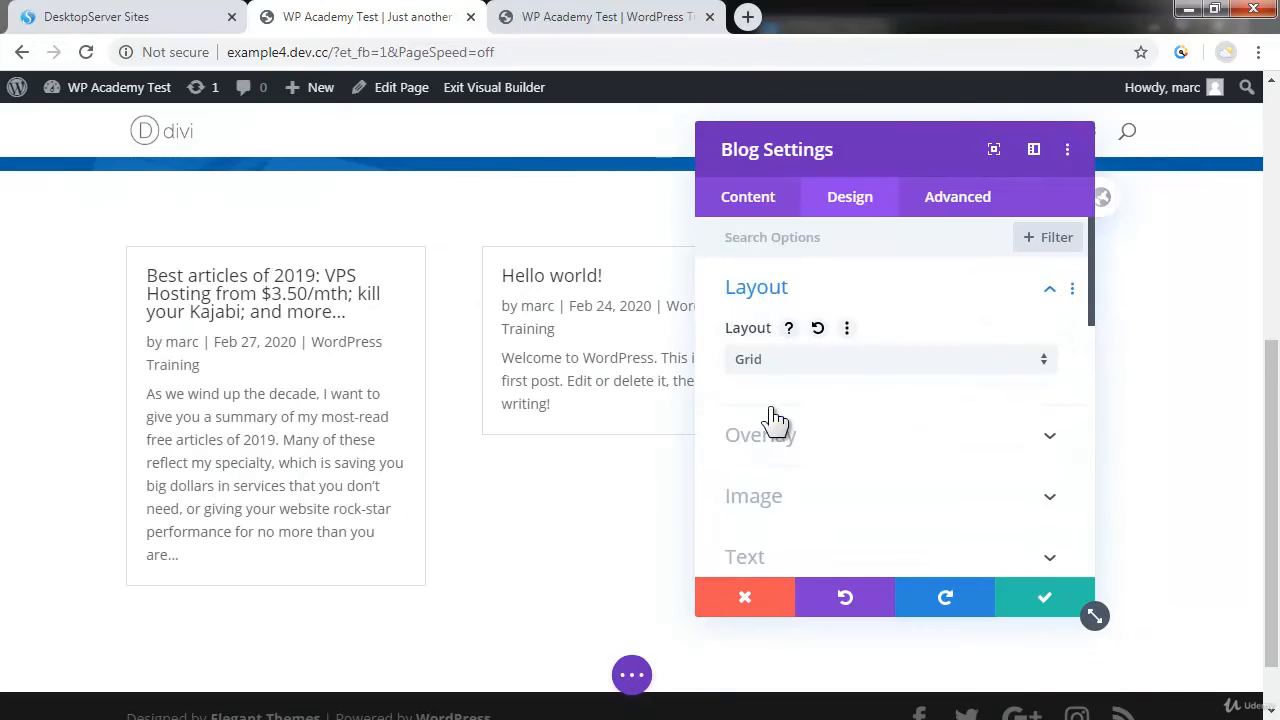
click(1045, 600)
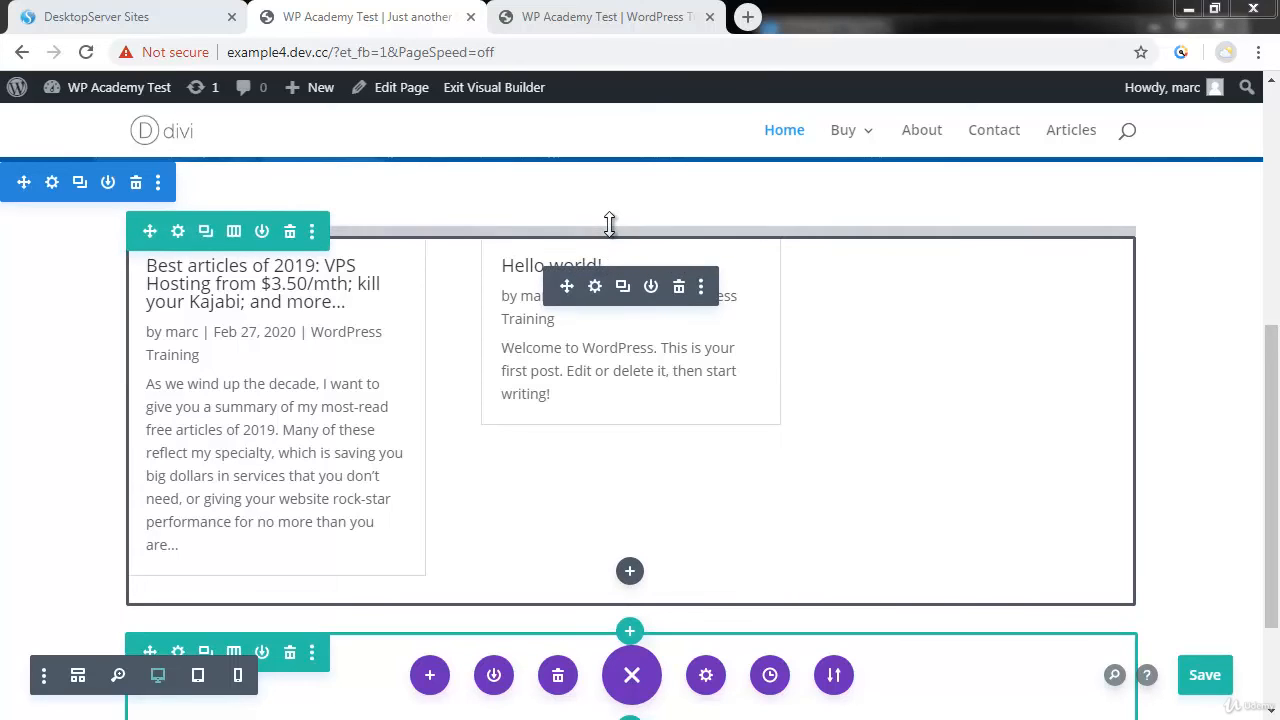
Step: Insert a single-column row below the blog row and add a Text module found with the search term "text"
click(630, 633)
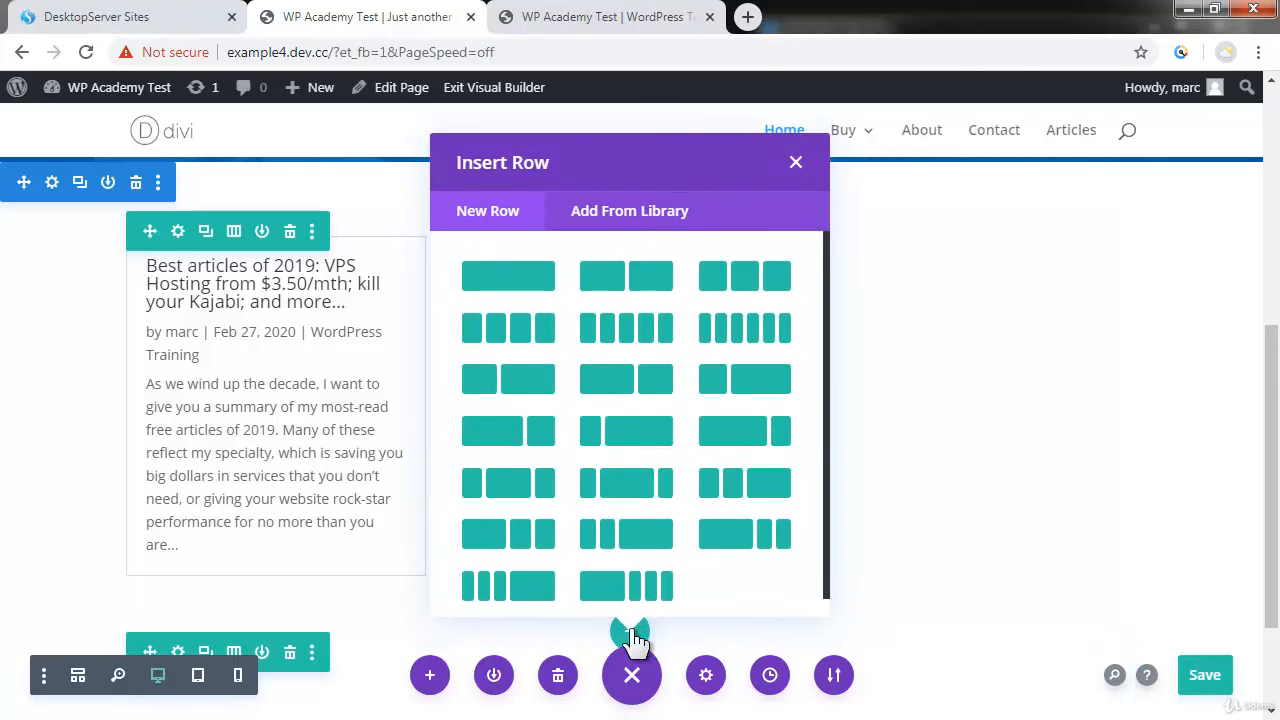
click(507, 276)
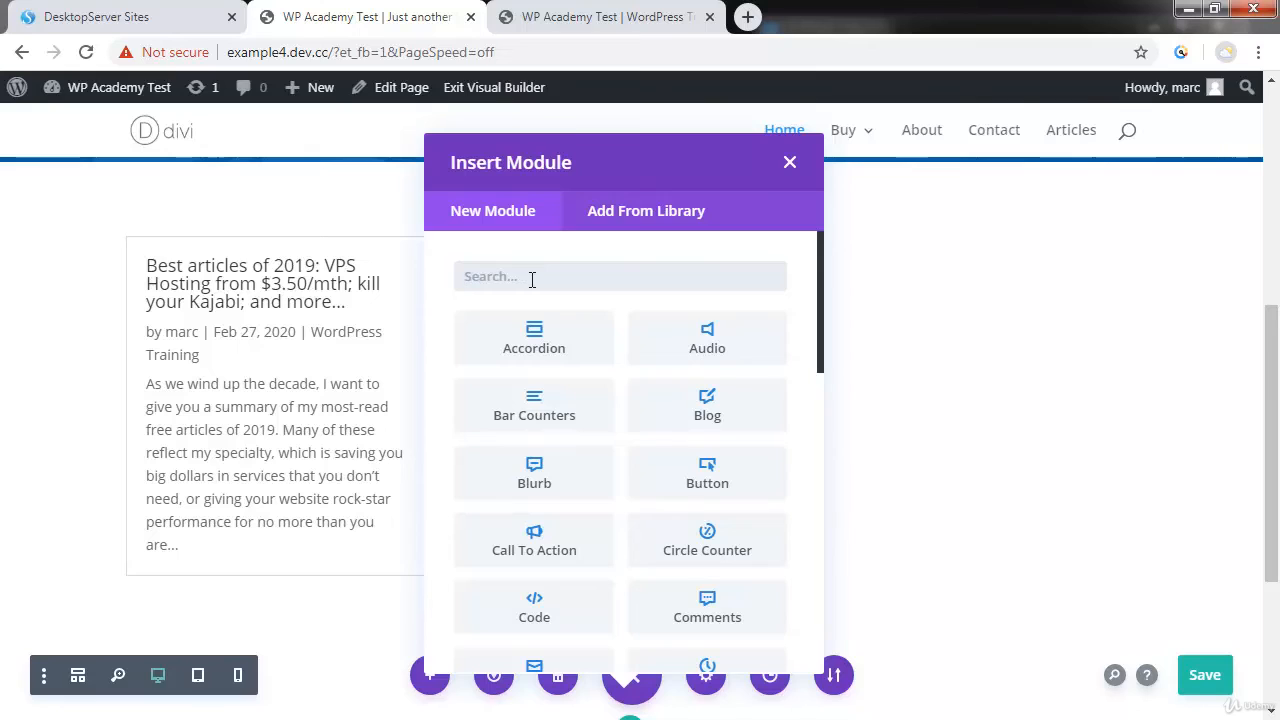
text(text)
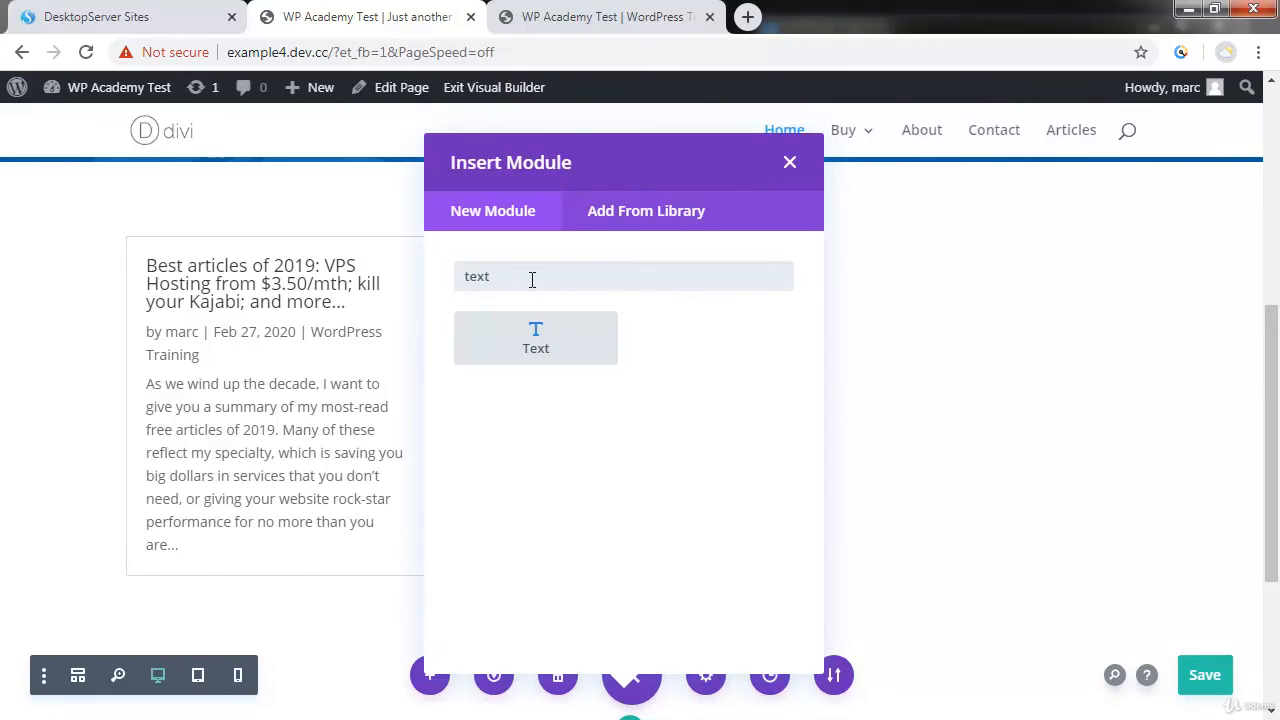
click(540, 350)
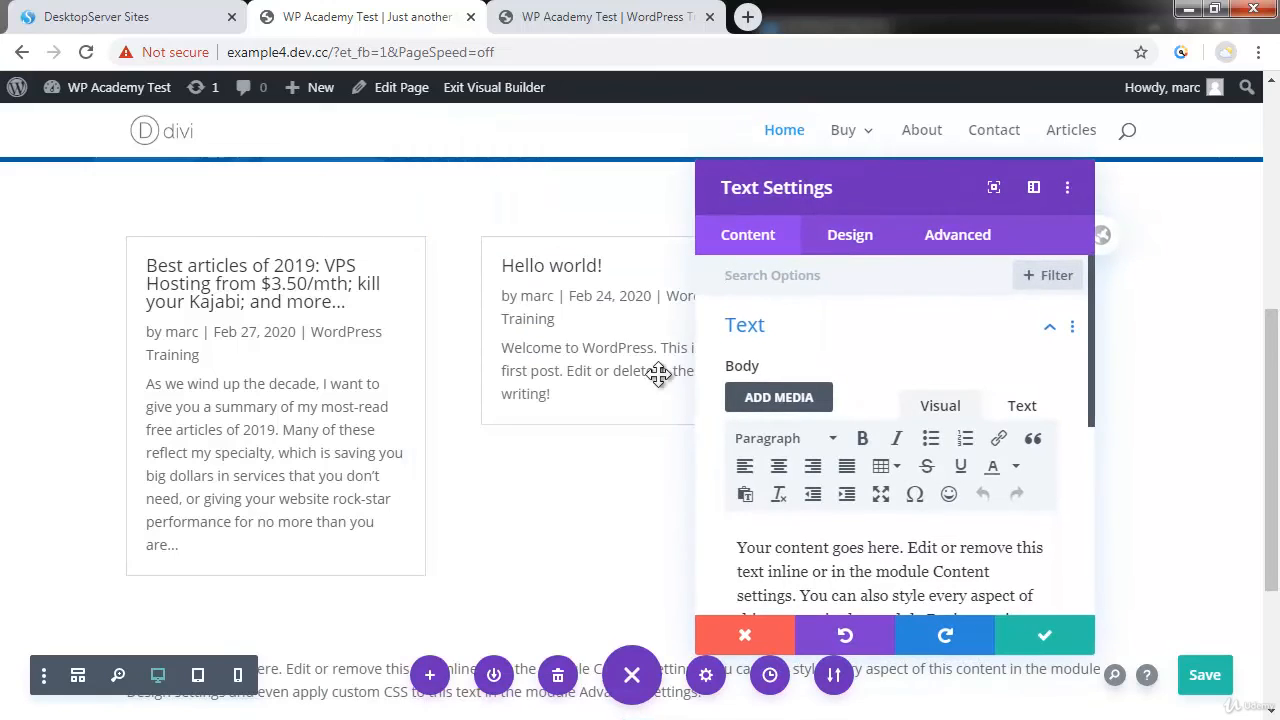
Step: Replace the Text module's placeholder with "Best Articles" as a centred Heading 2 and save the module
triple_click(821, 557)
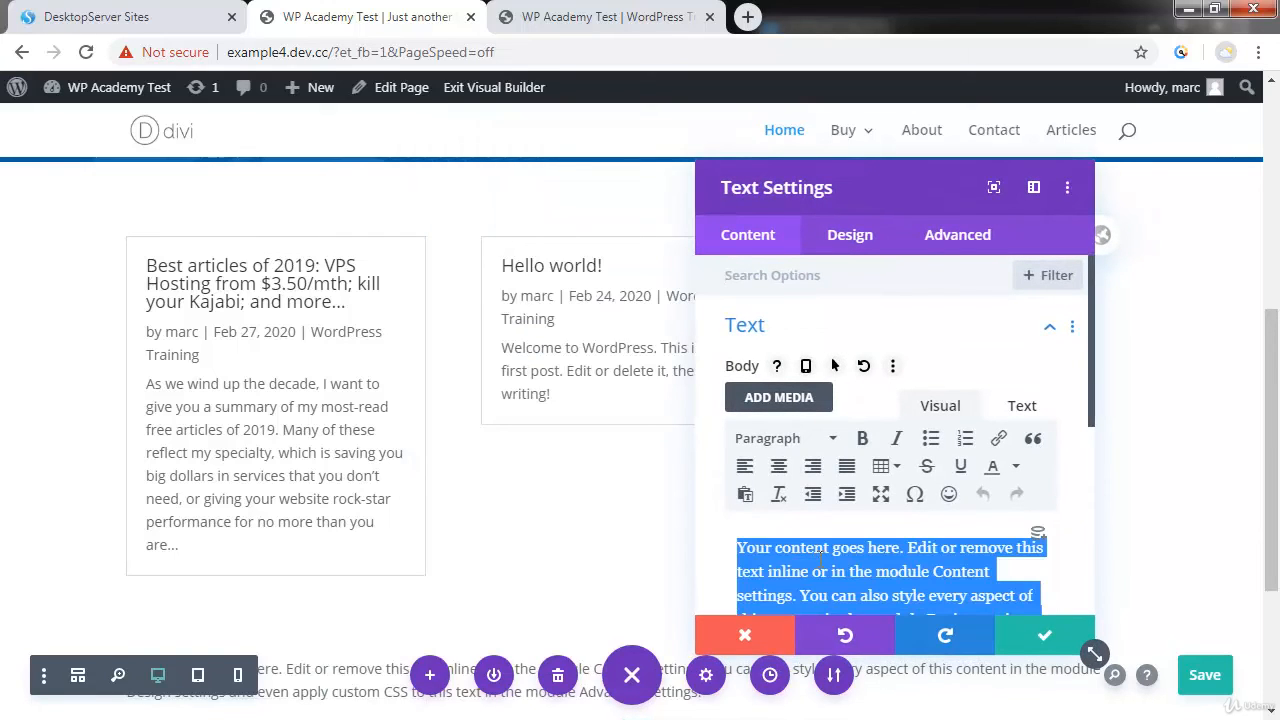
text(Best Ar)
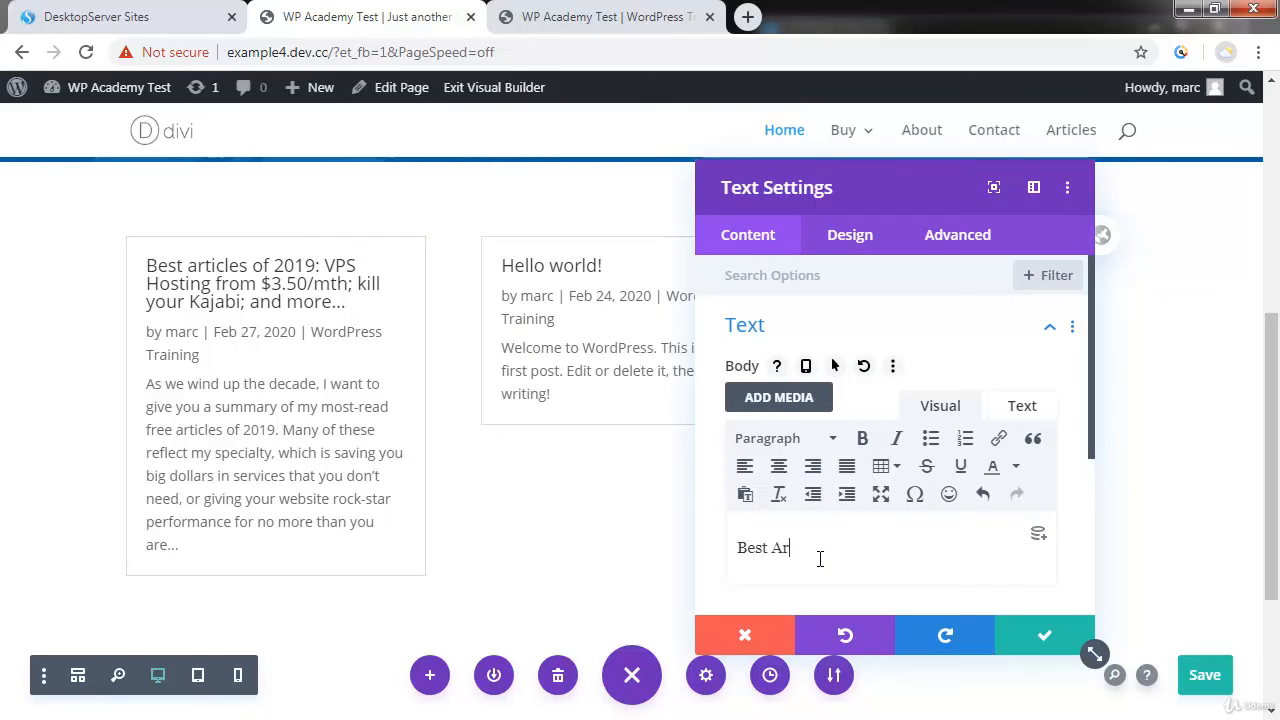
text(ticles)
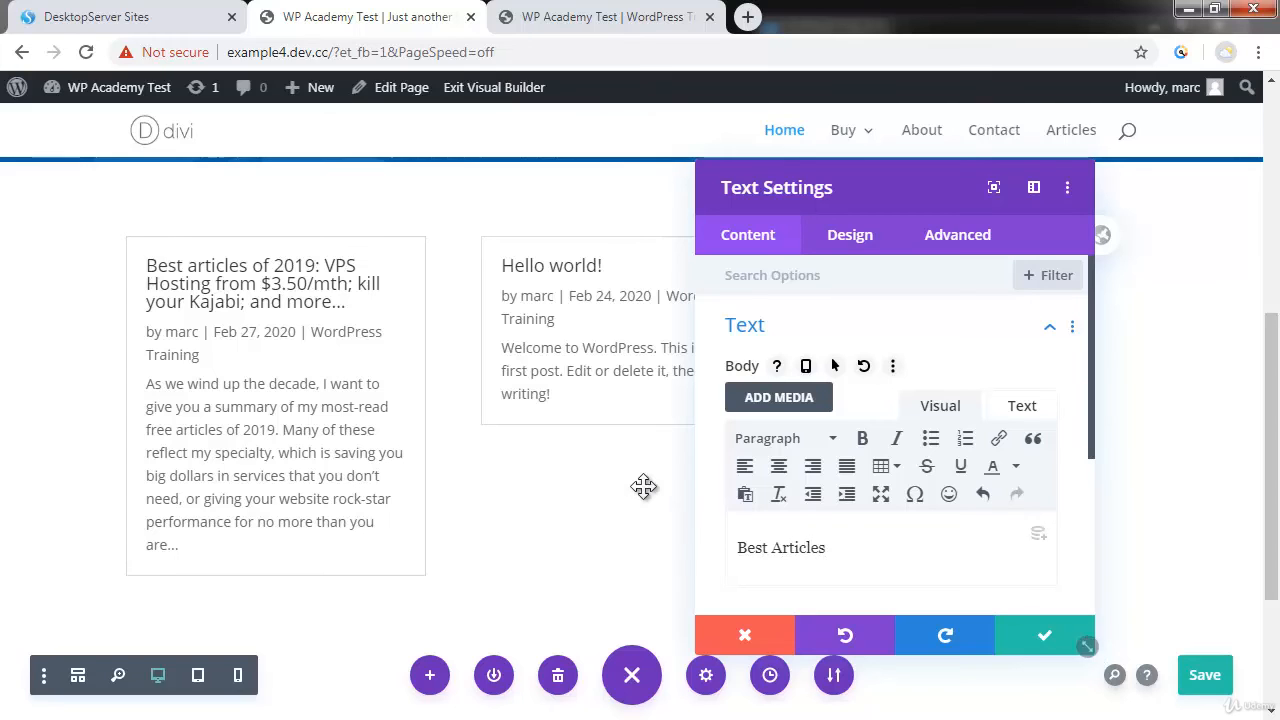
click(782, 440)
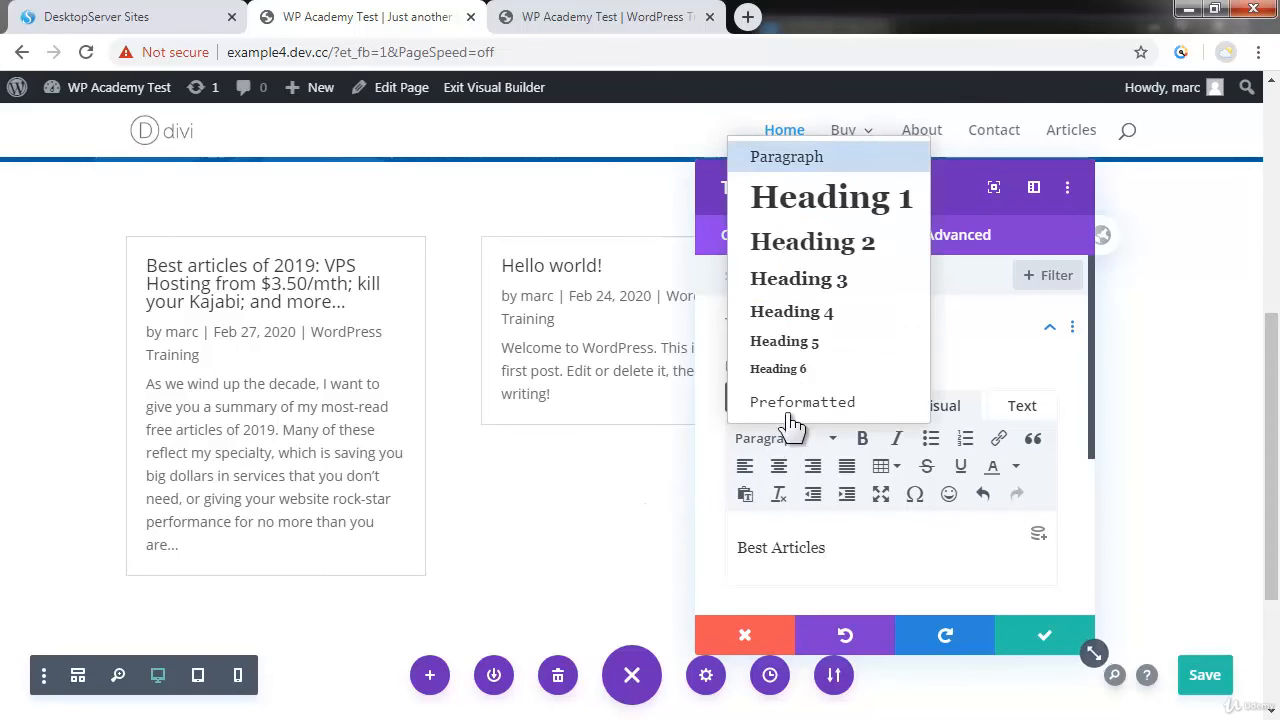
click(794, 252)
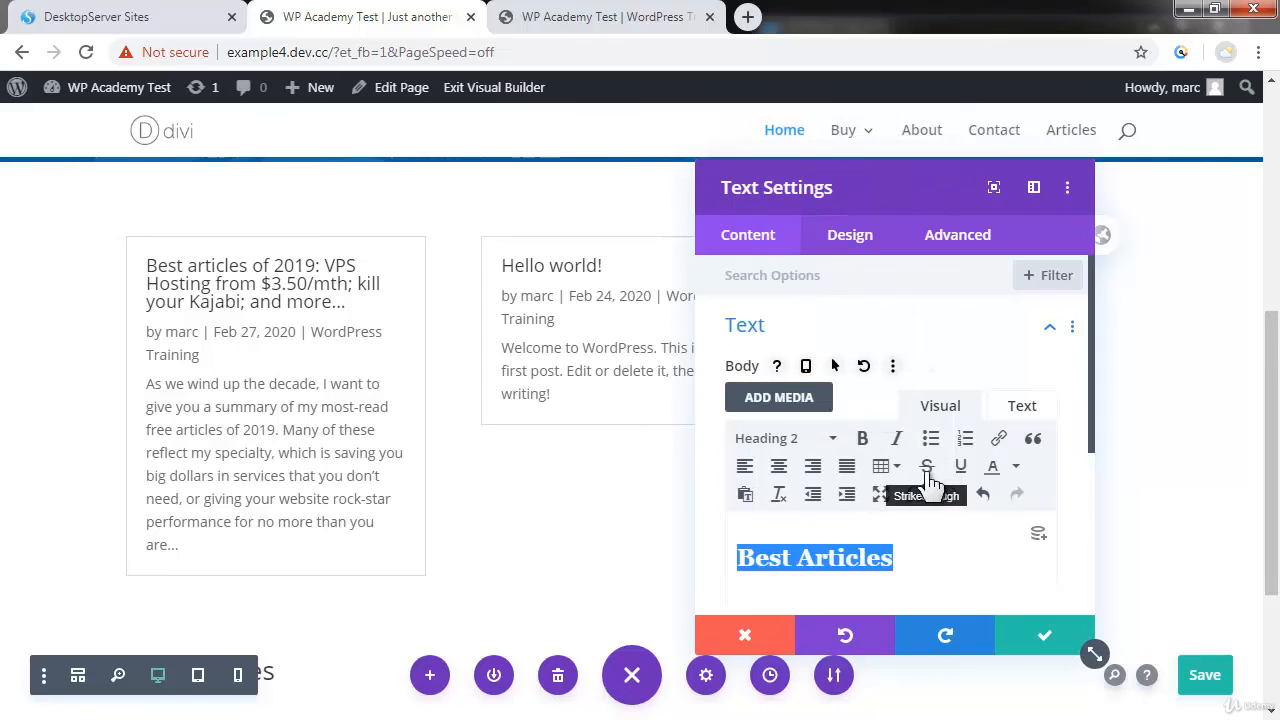
click(779, 466)
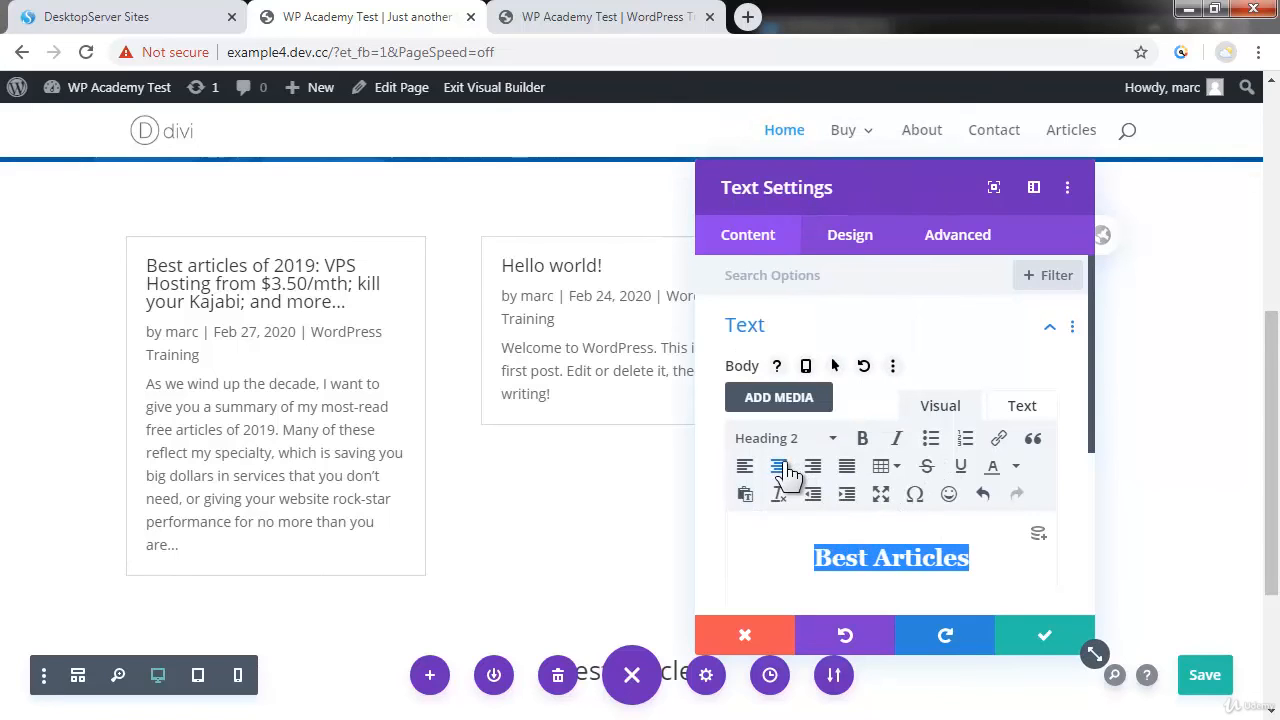
click(1045, 648)
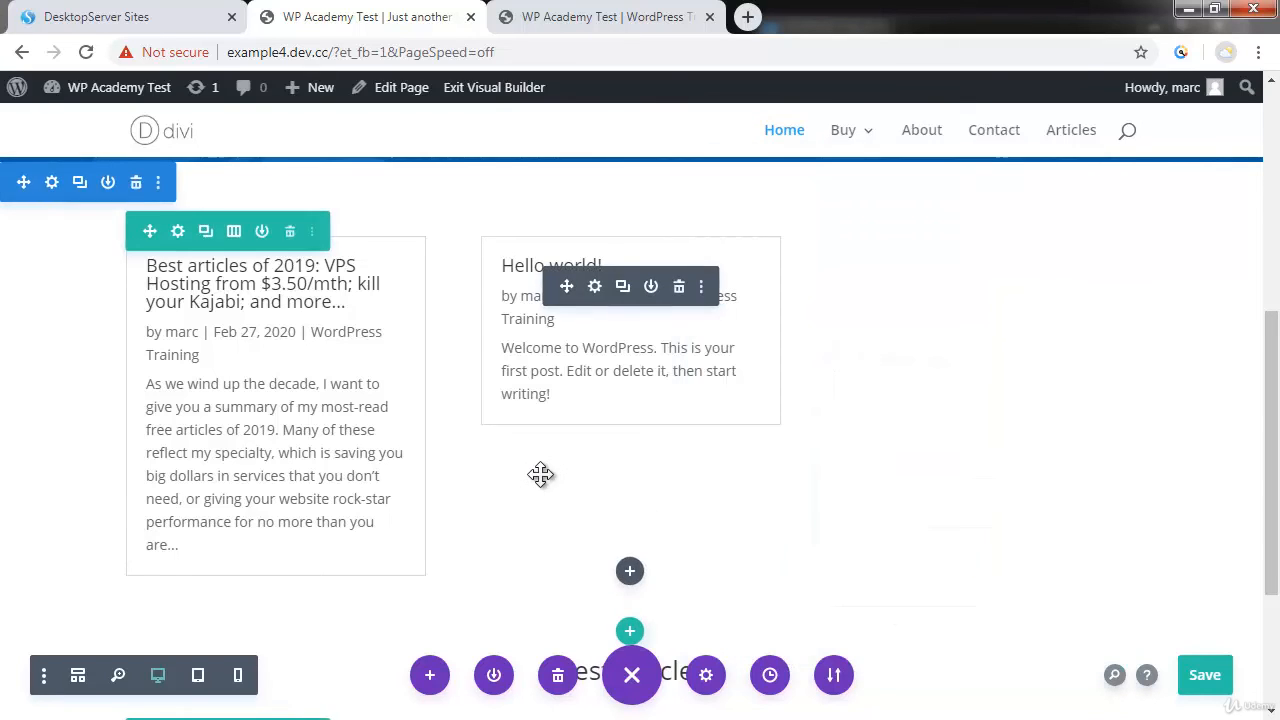
Step: Move the row with the Best Articles heading above the row of blog posts
scroll(494, 494, down, 1)
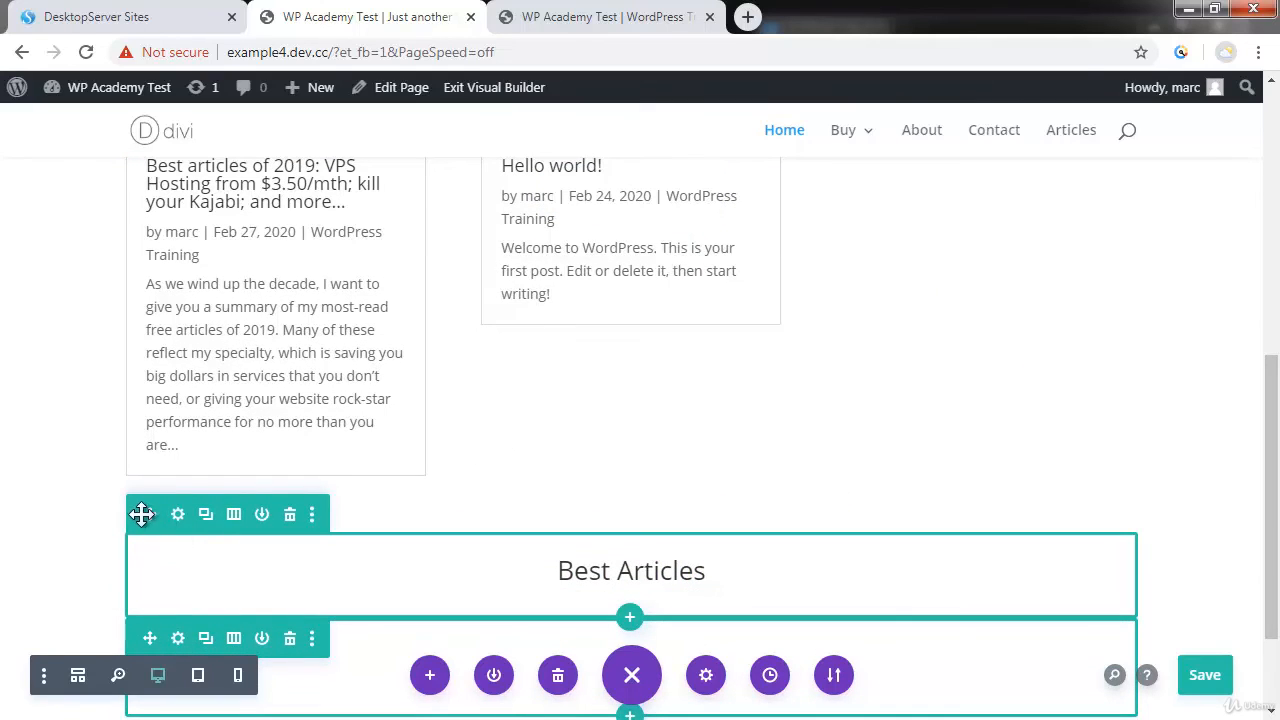
mouse_move(150, 514)
mouse_down()
mouse_move(140, 423)
mouse_move(163, 171)
mouse_move(203, 175)
mouse_move(230, 138)
mouse_move(248, 308)
mouse_move(250, 285)
mouse_up()
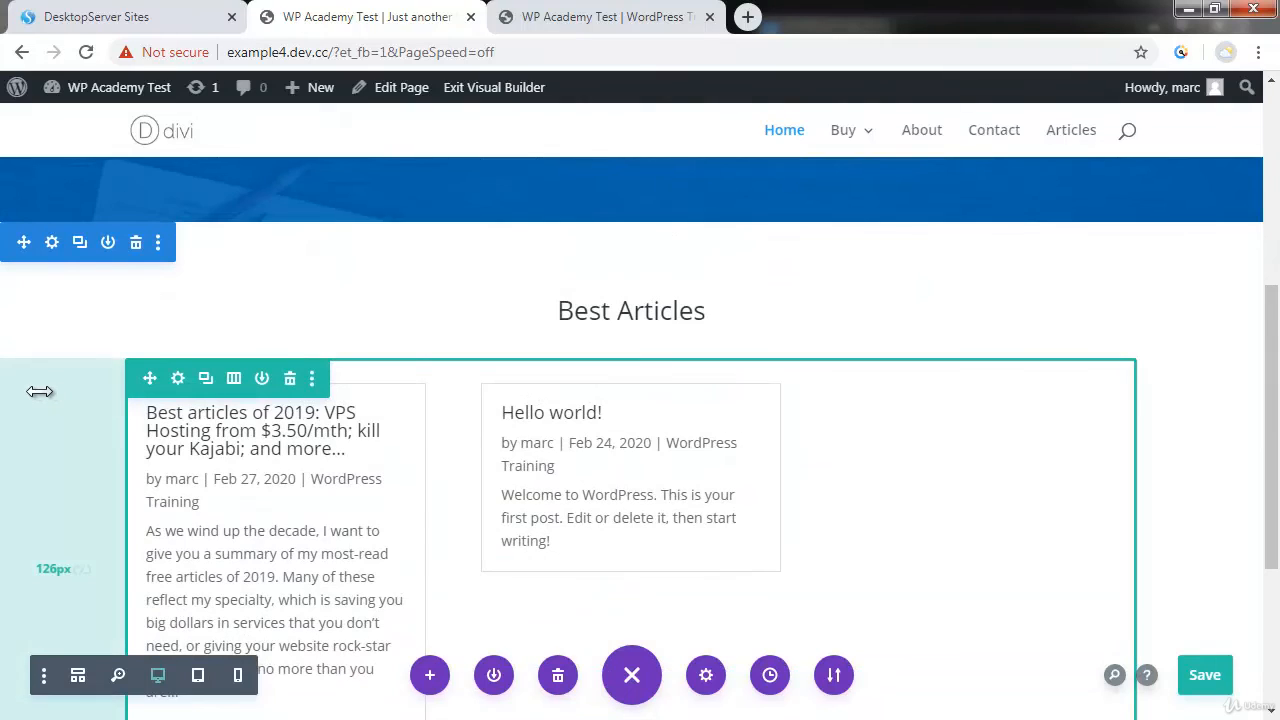
scroll(45, 391, down, 1)
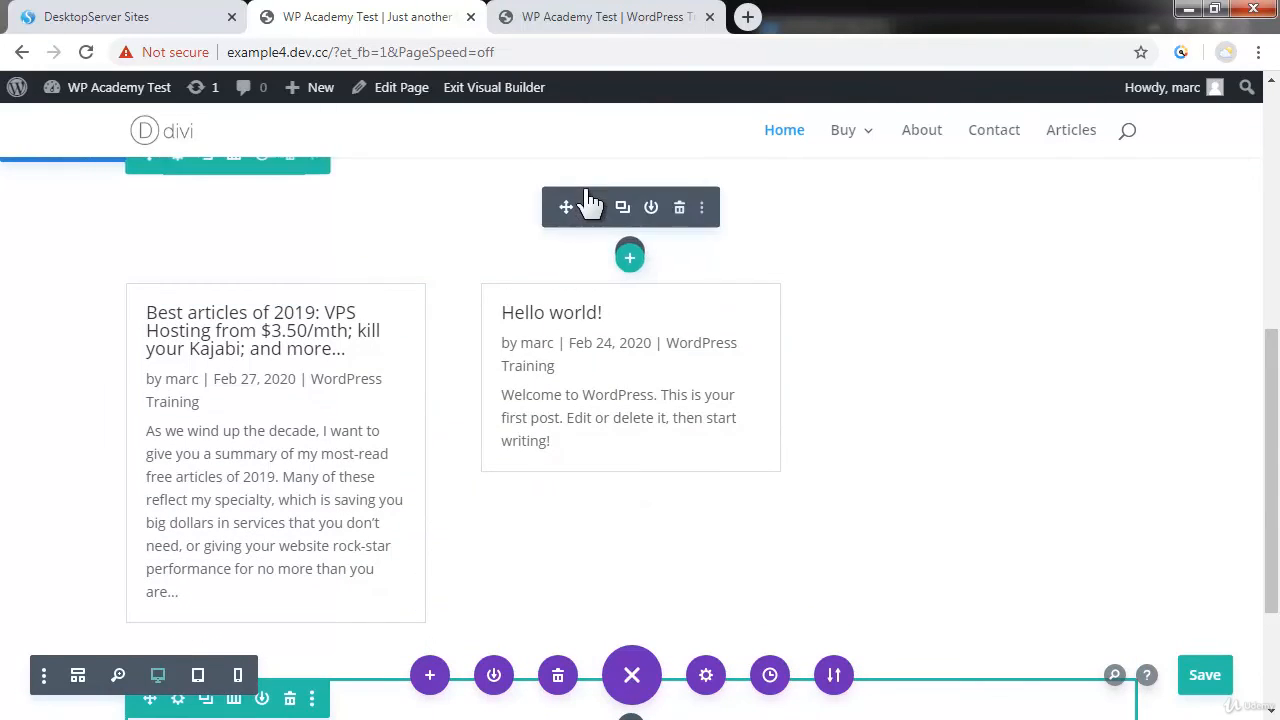
Step: Shrink the top padding above the Best Articles heading to close the gap below the hero
scroll(586, 206, up, 2)
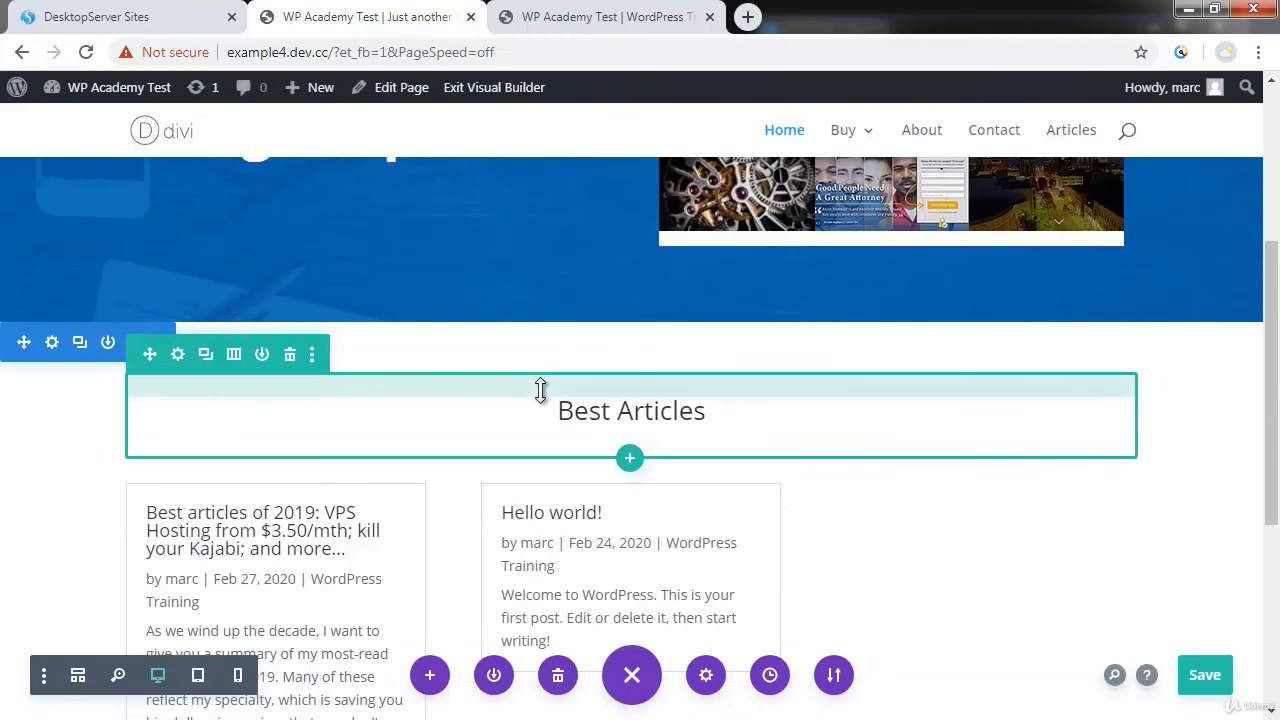
drag(531, 371, 506, 289)
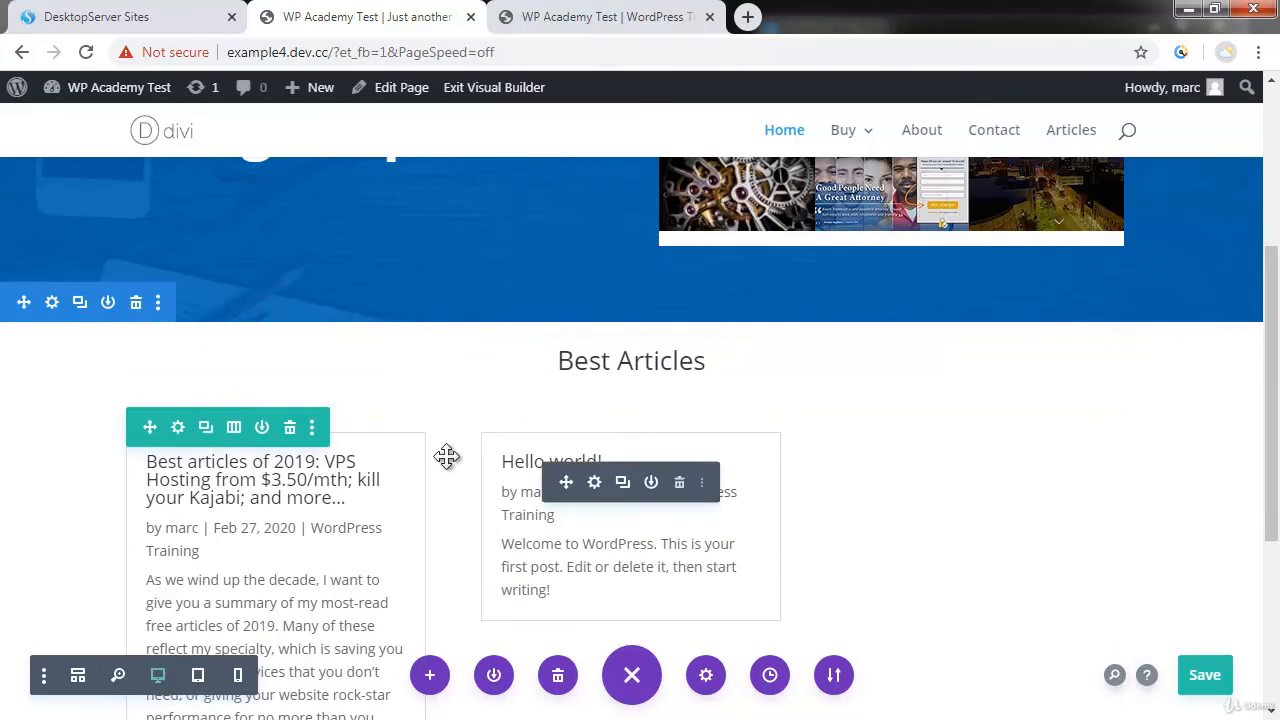
scroll(550, 465, up, 1)
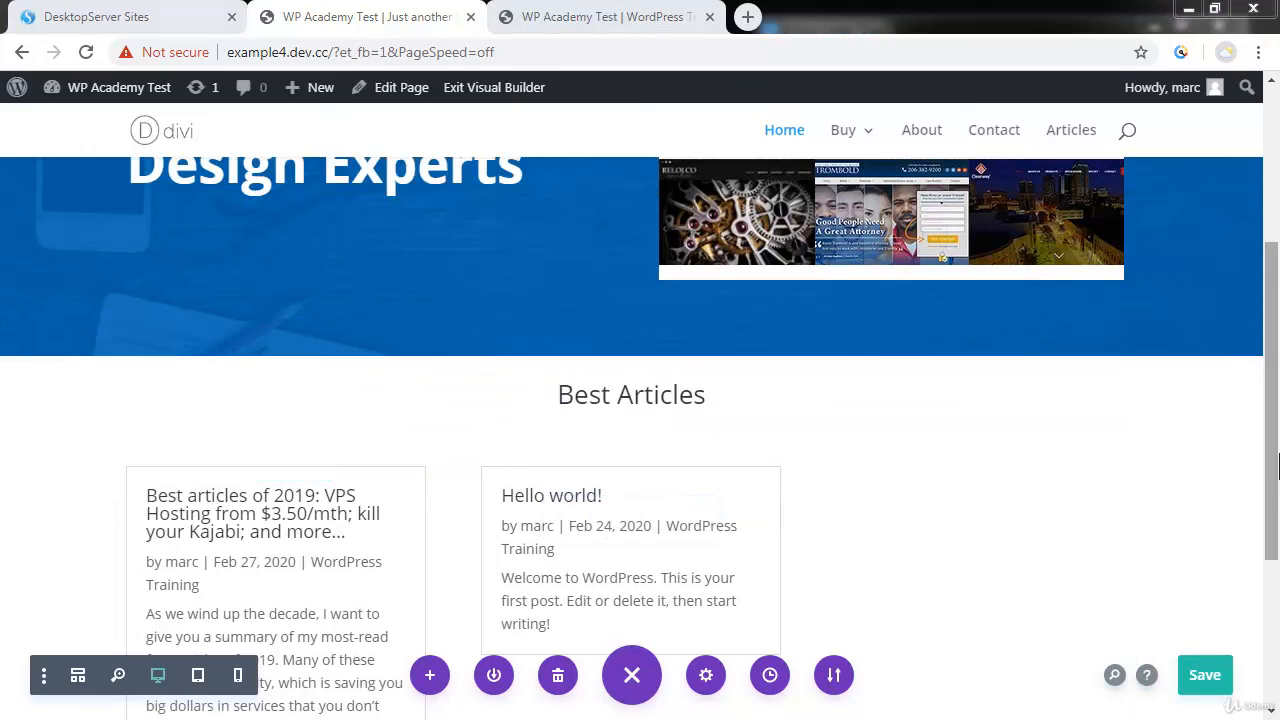
Step: Insert a Button module below the blog posts, found with the search term "butt", and set its text to "Read More Fascinating Articles"
drag(1272, 470, 1272, 615)
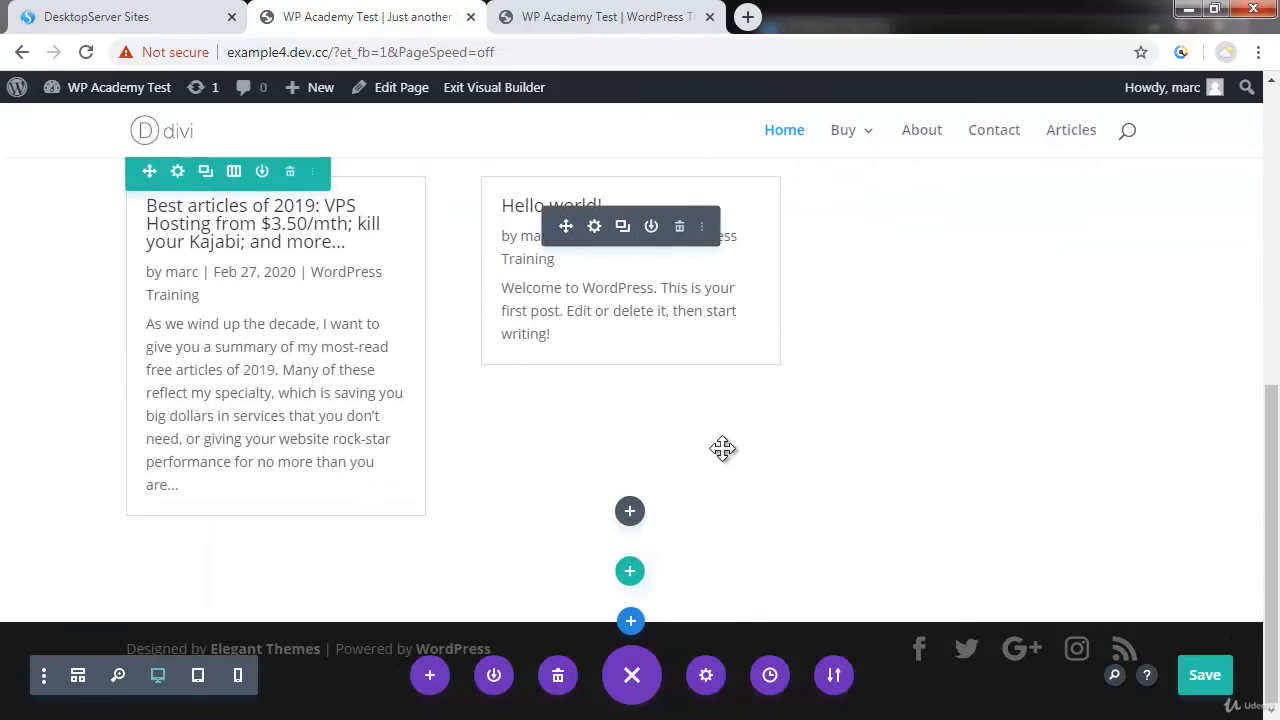
click(629, 513)
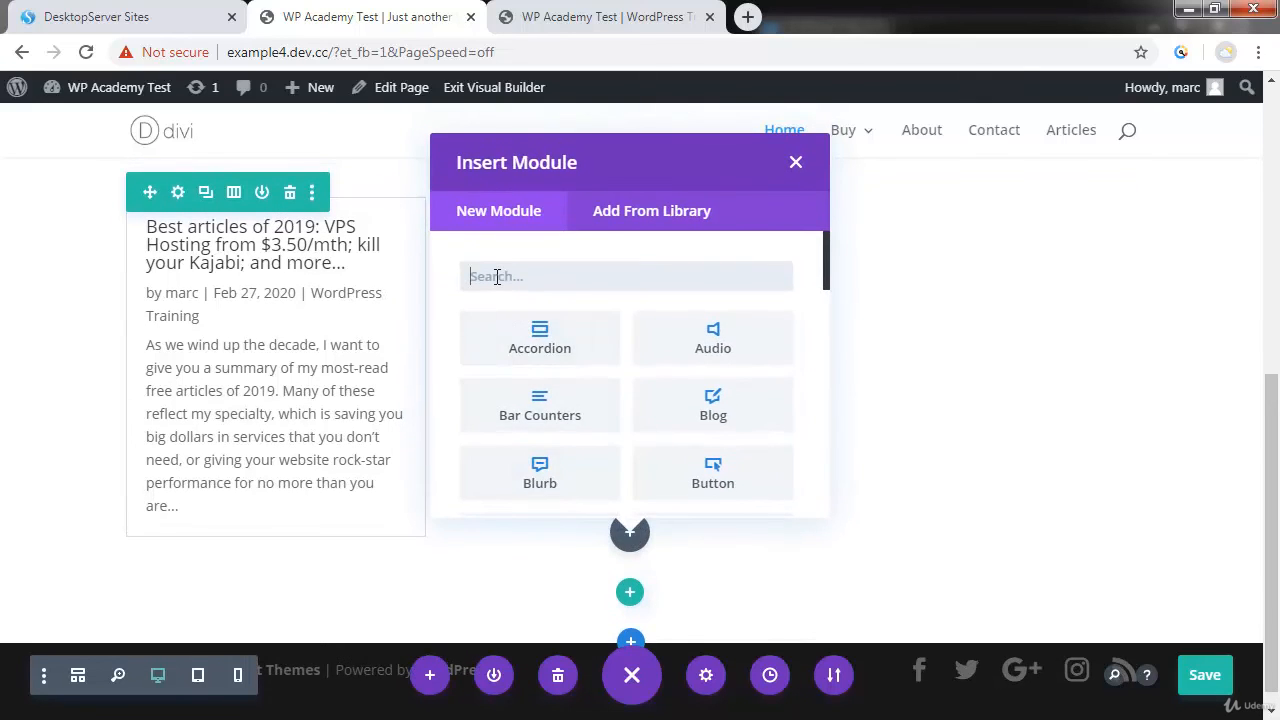
text(butt)
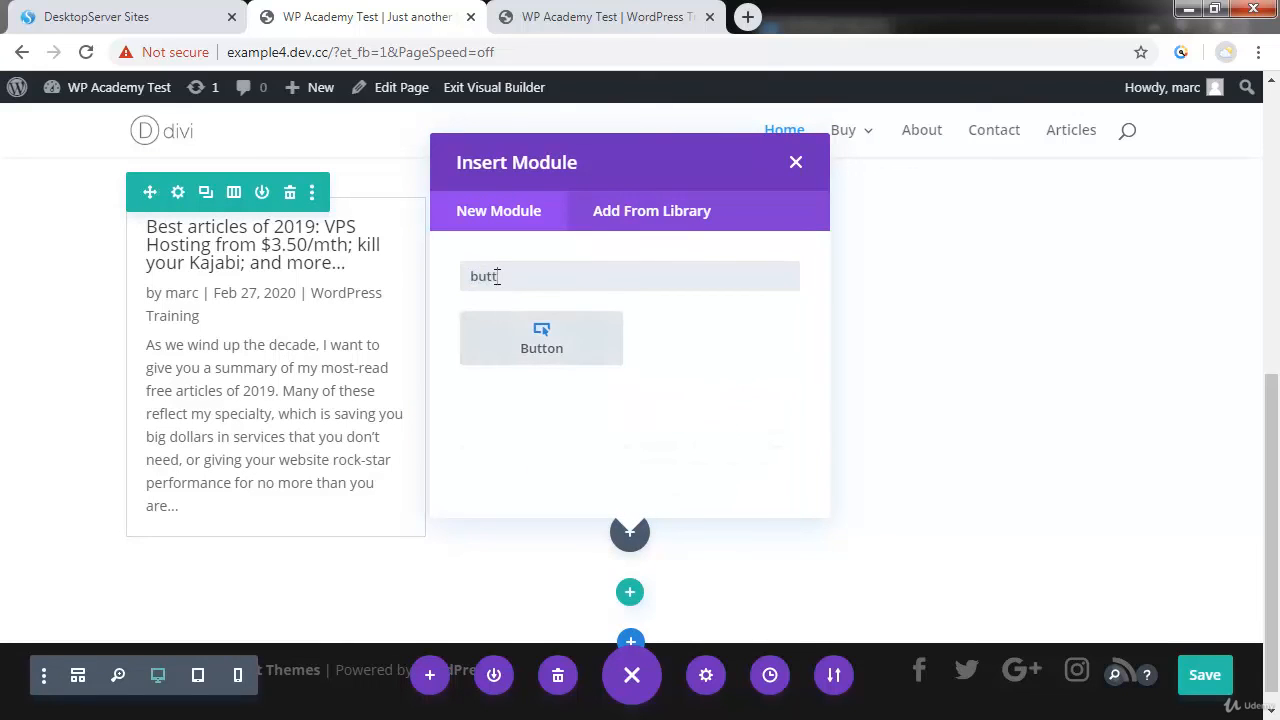
click(541, 350)
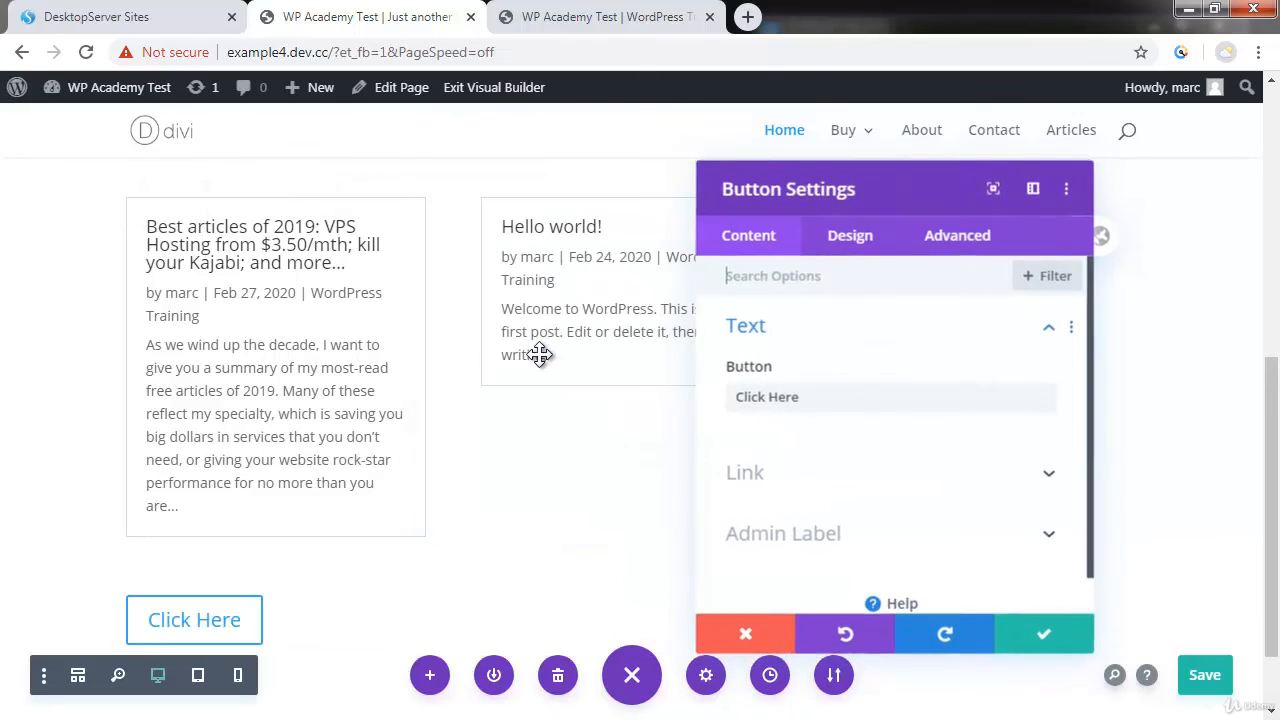
double_click(770, 400)
text(Re)
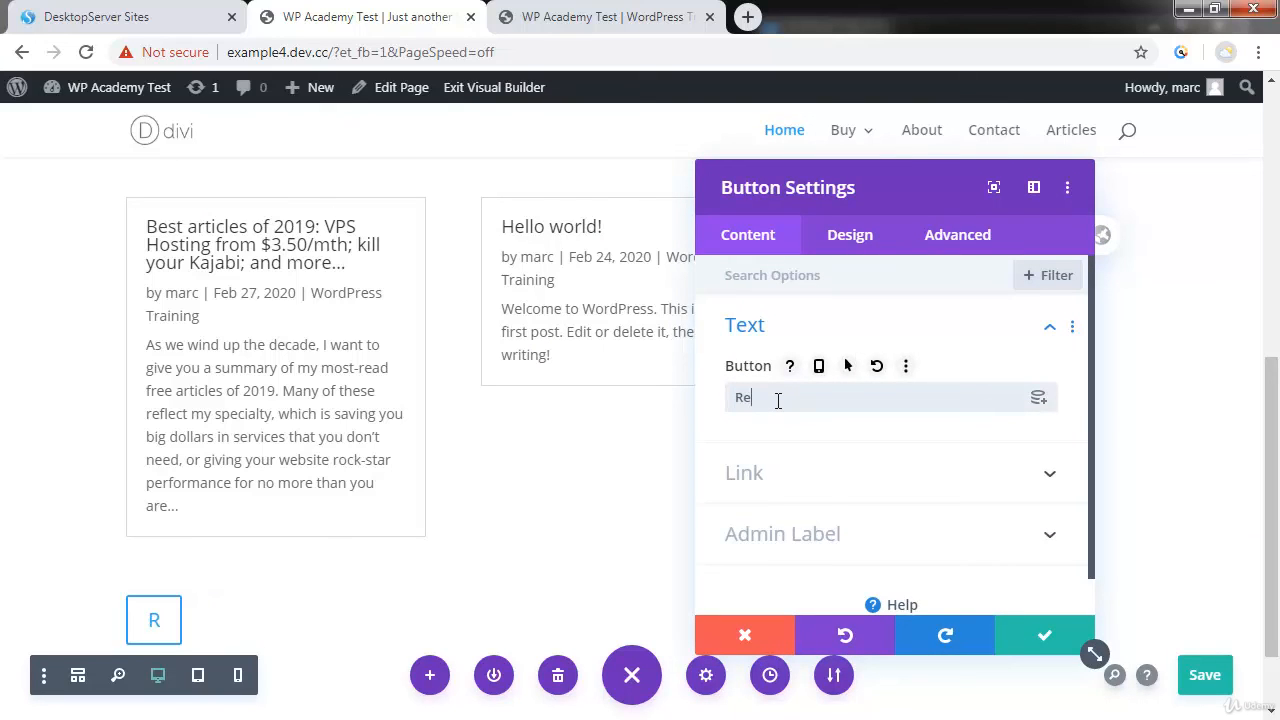
text(ad More Fasc)
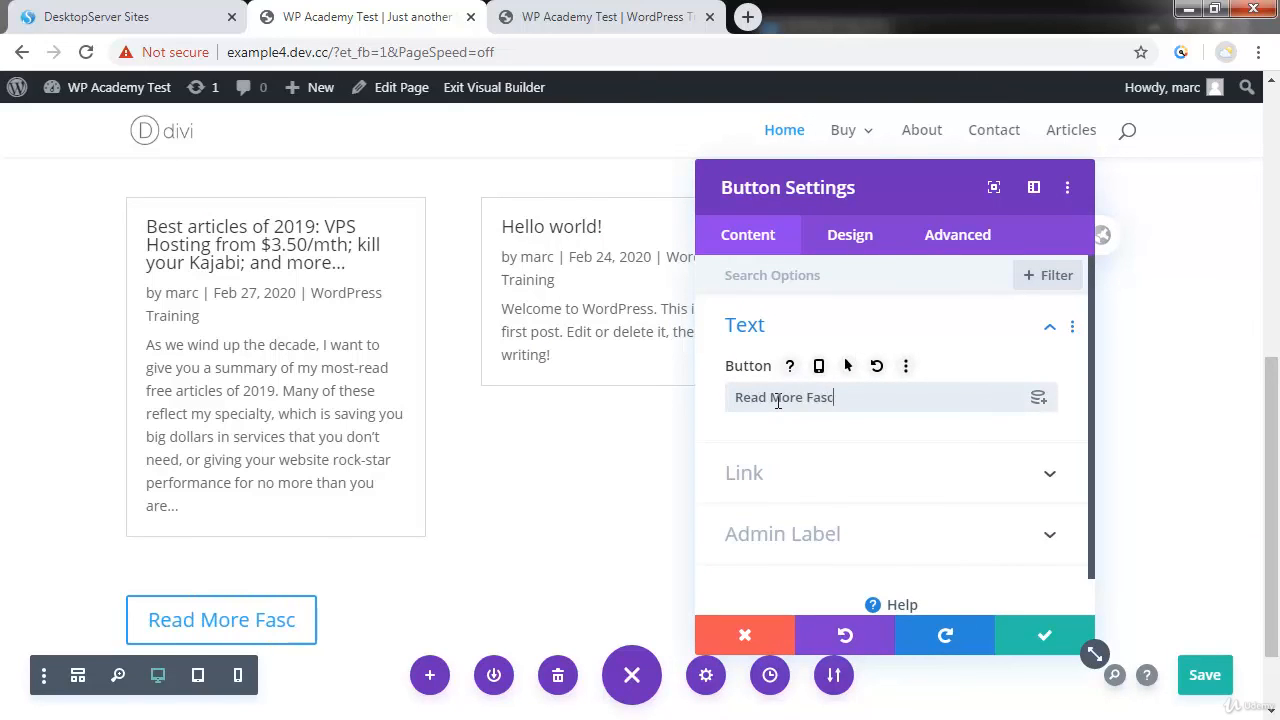
text(inating Articles)
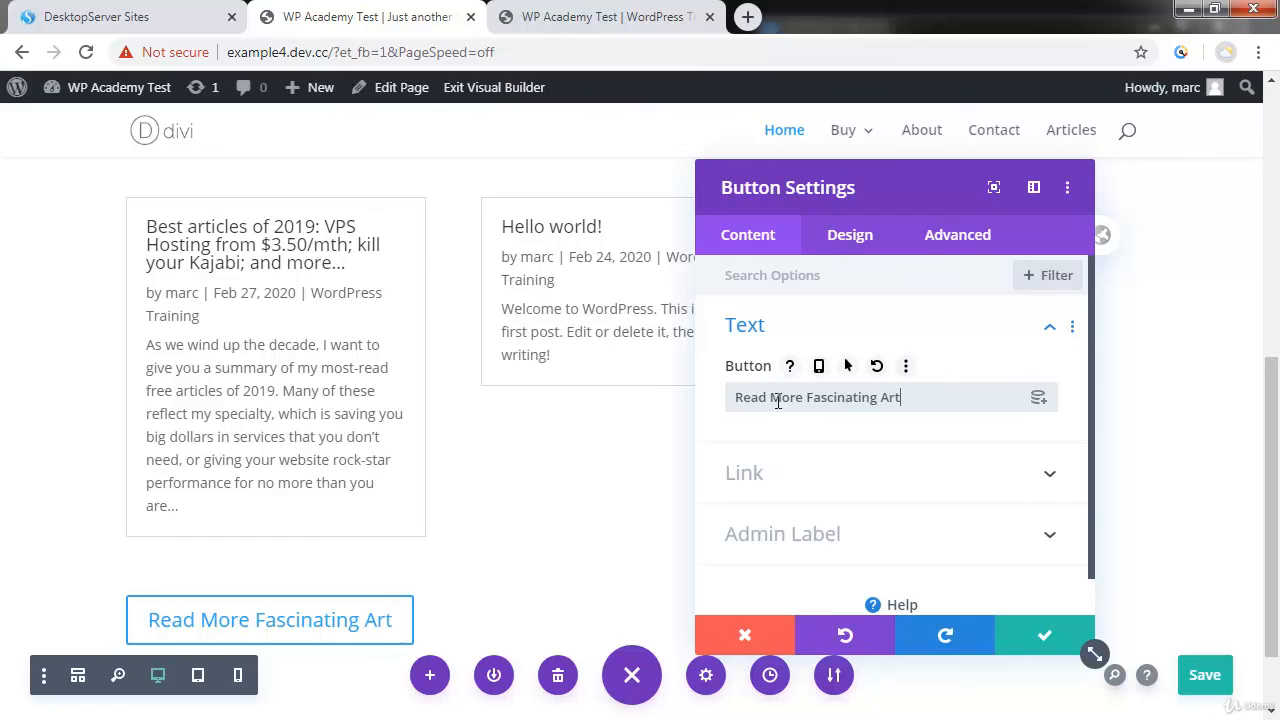
Step: Open the button's link options, and copy the address of the Articles page from a separate visit to example4.dev.cc
click(770, 476)
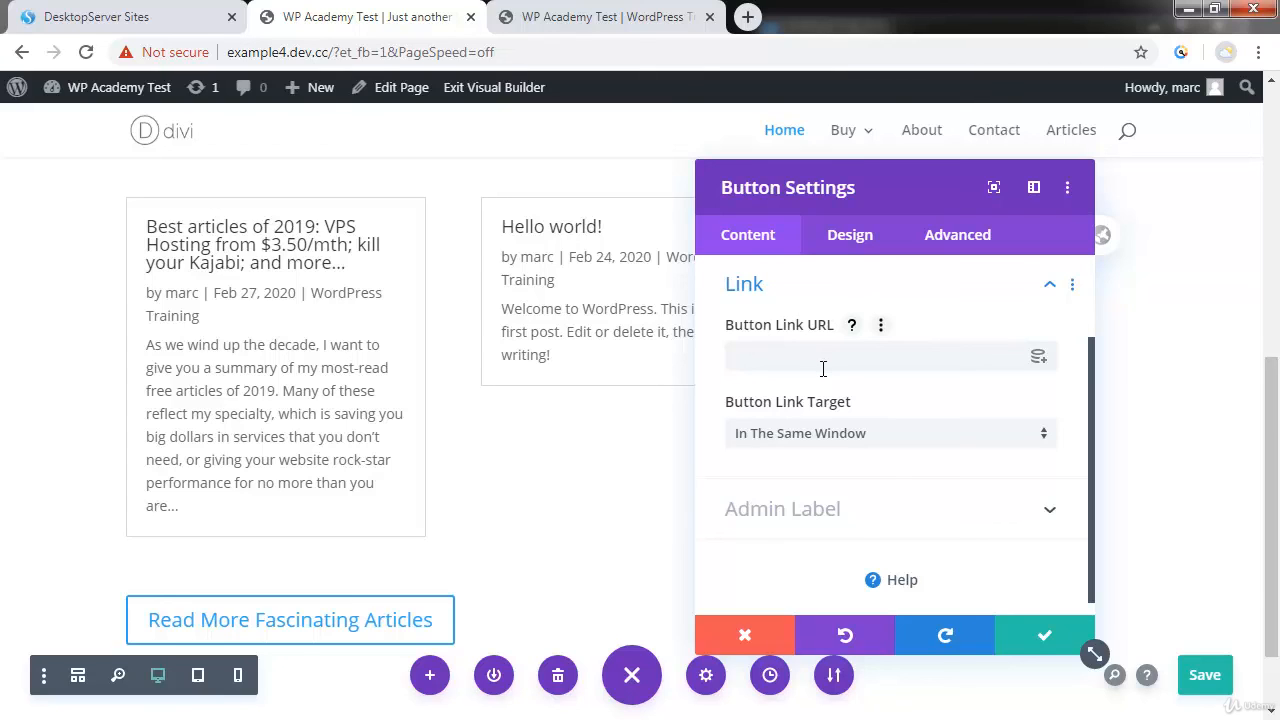
click(759, 358)
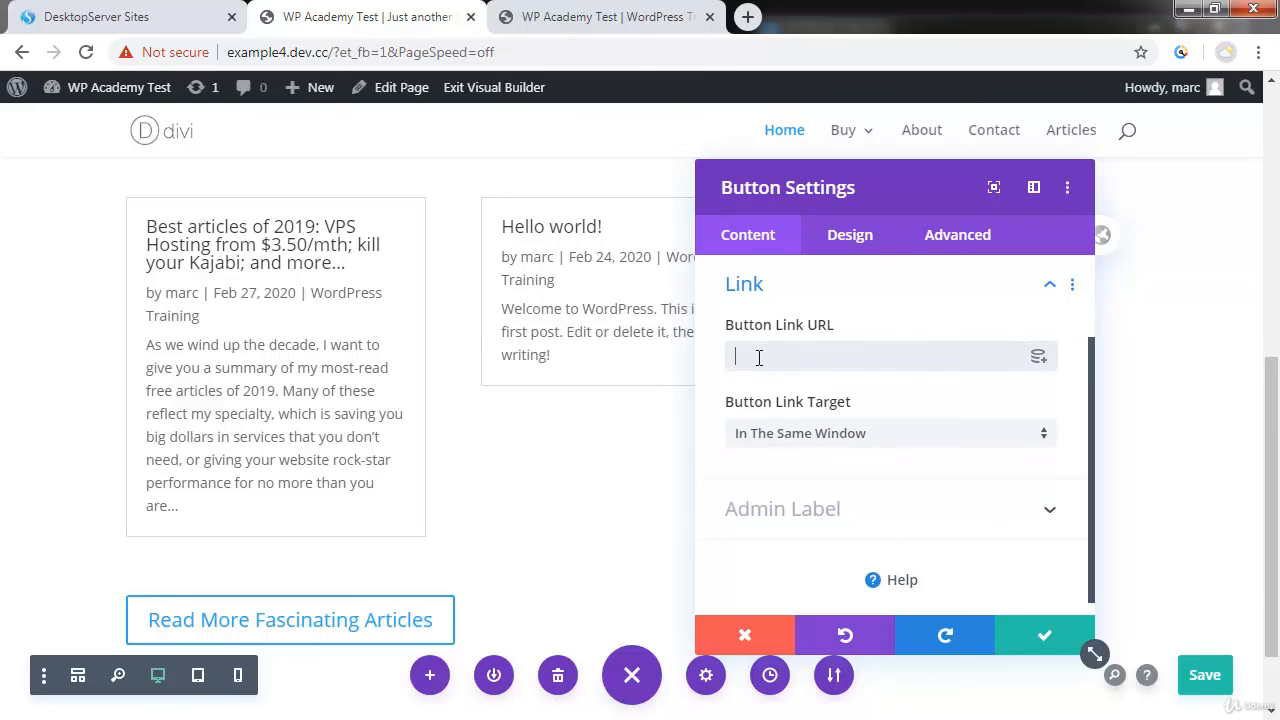
click(113, 20)
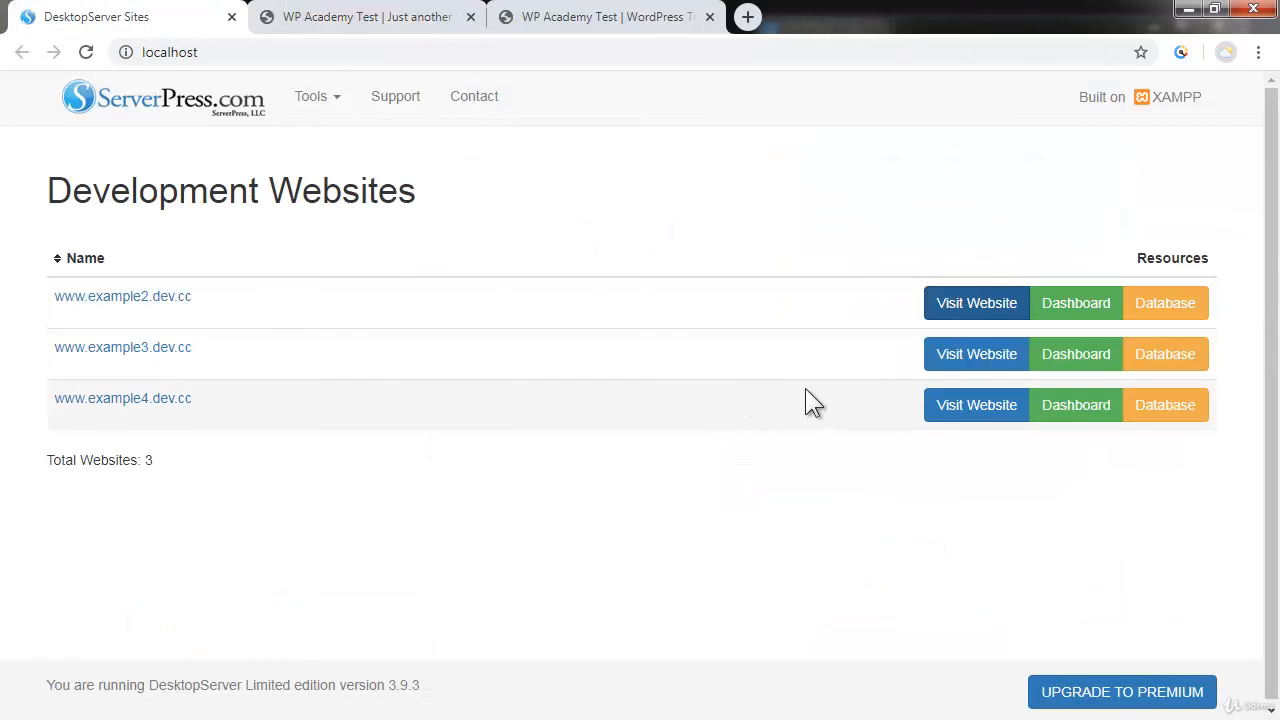
click(973, 405)
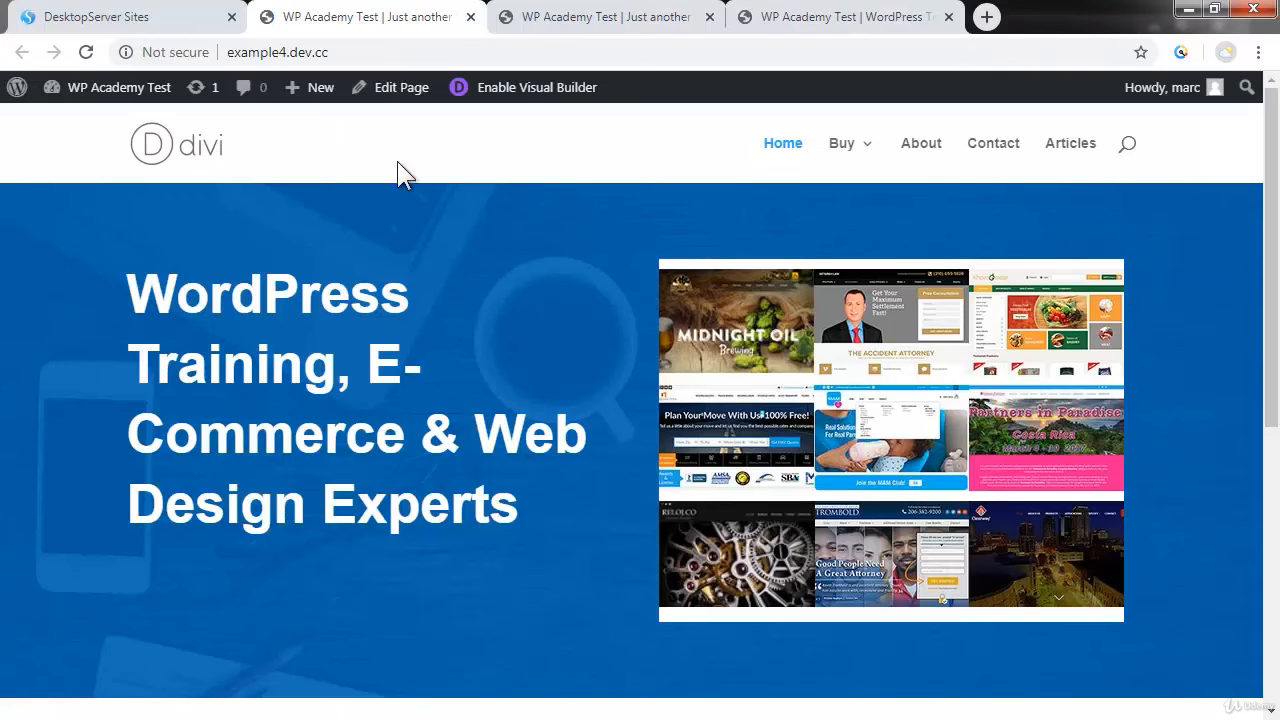
click(1069, 156)
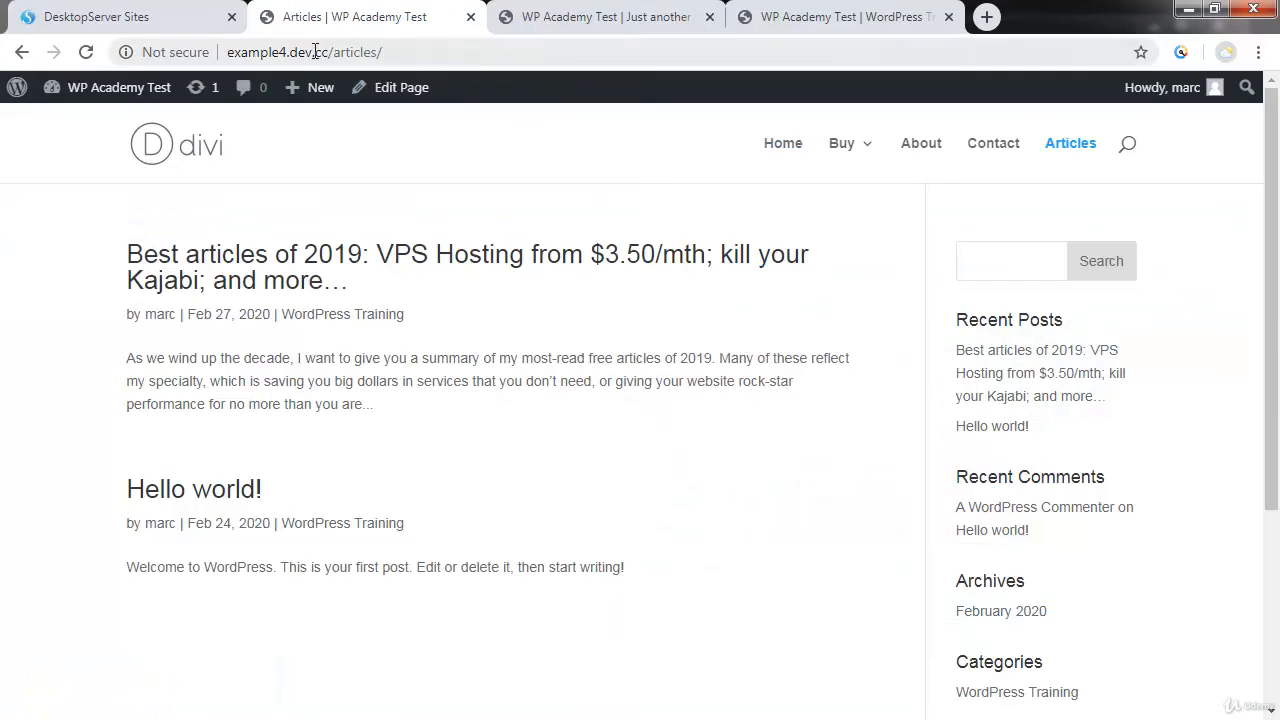
click(313, 52)
right_click(314, 51)
click(352, 122)
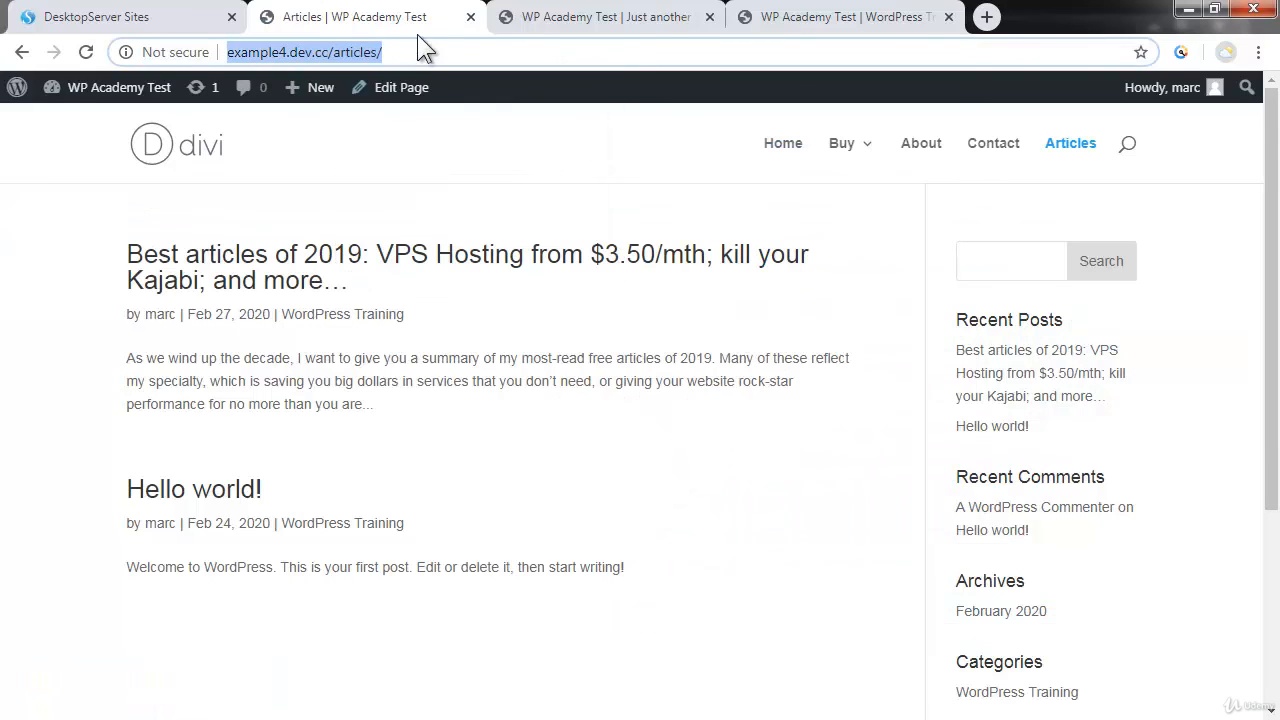
click(470, 17)
click(374, 26)
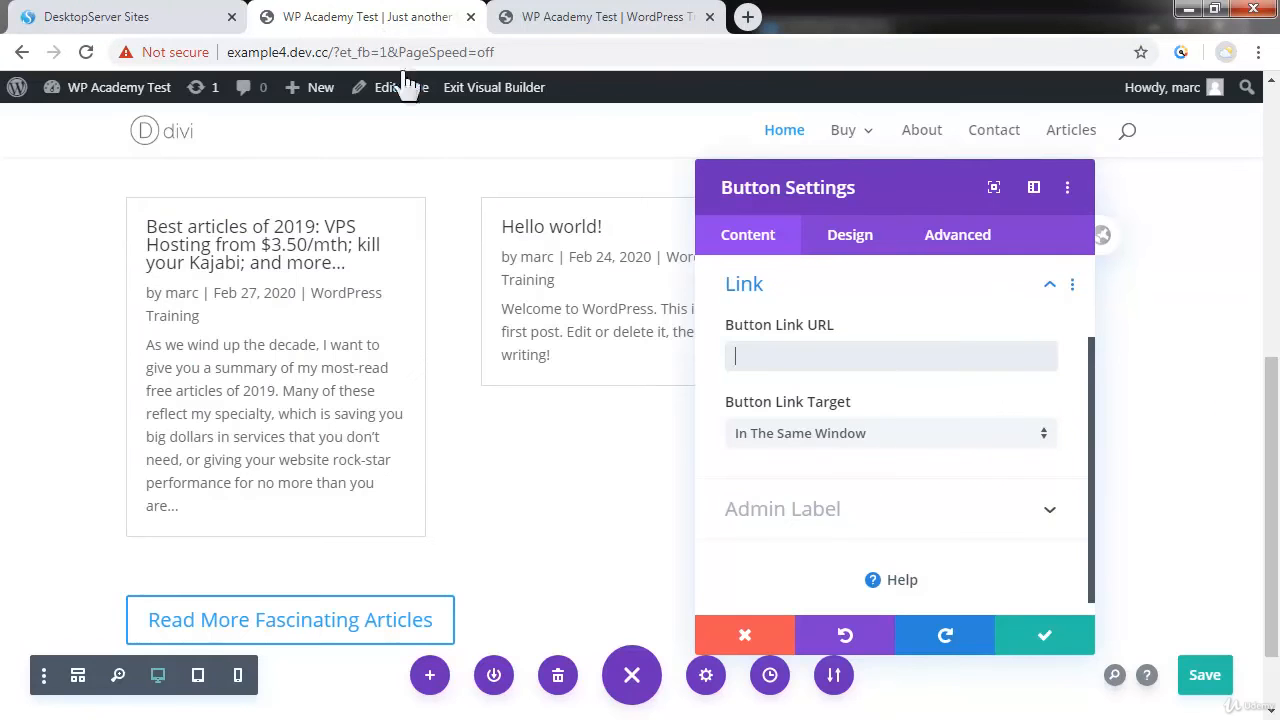
click(779, 353)
key(ctrl+v)
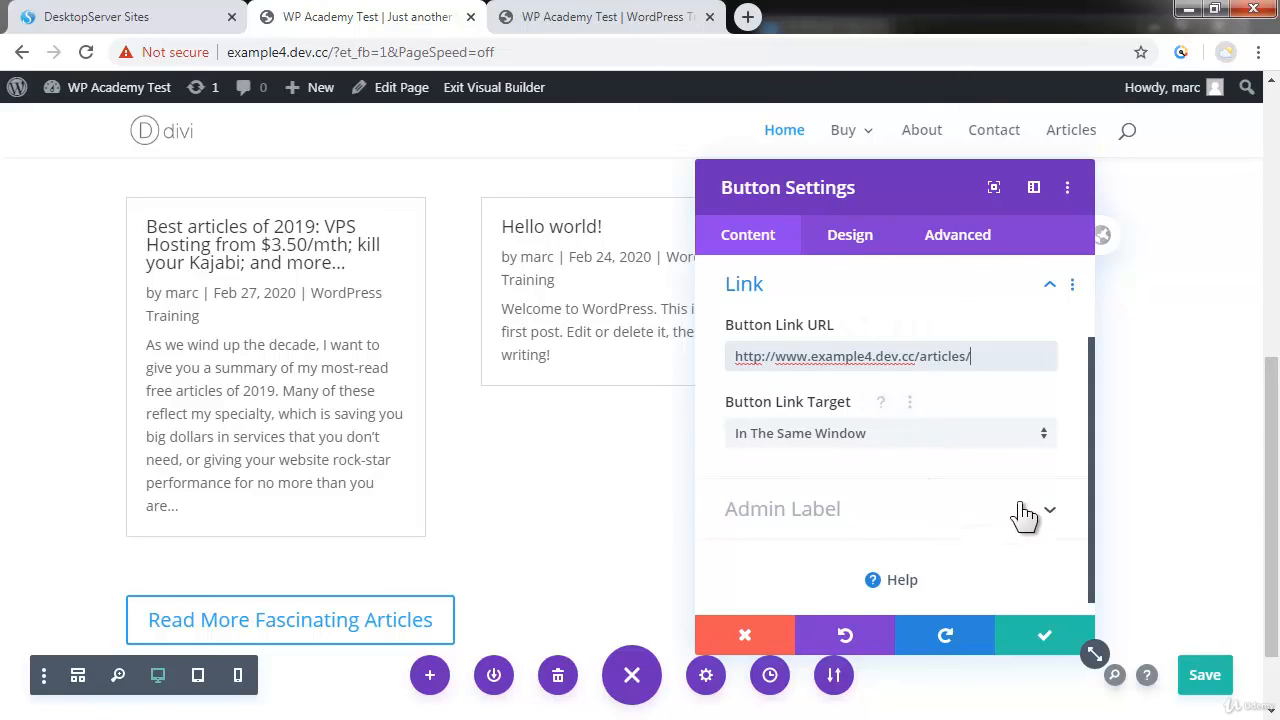
click(1049, 287)
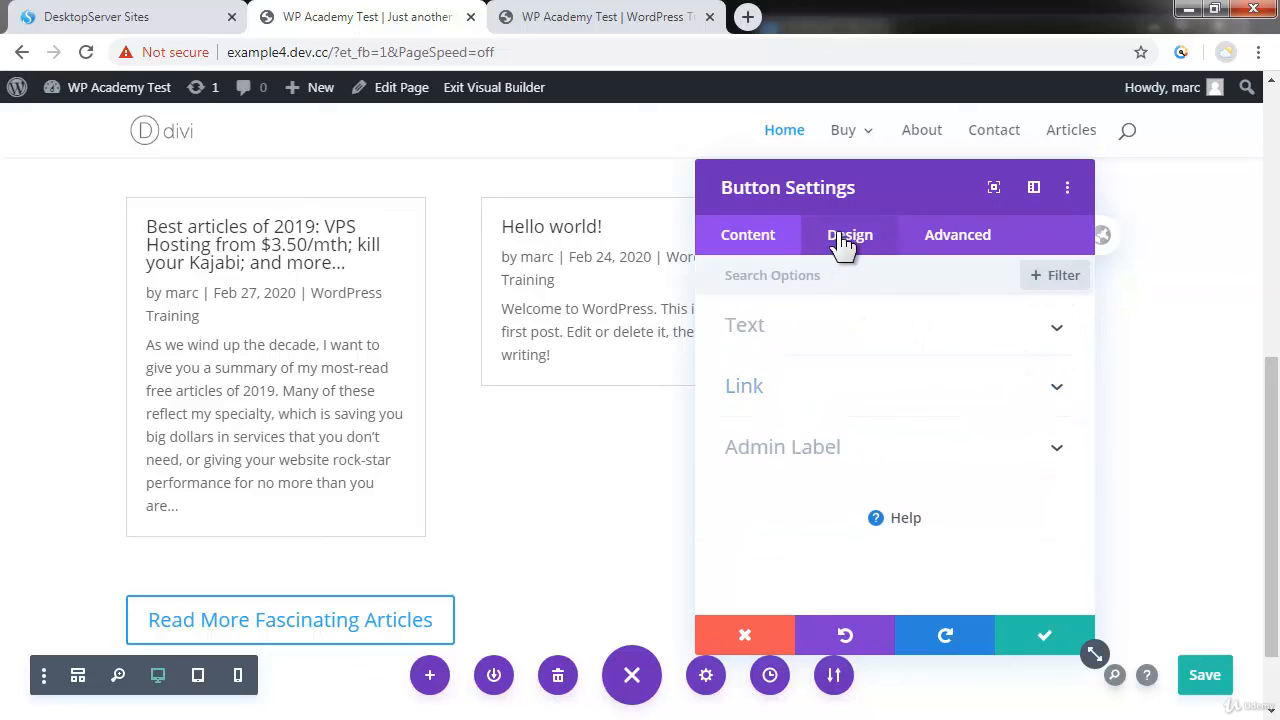
Step: Centre the Read More Fascinating Articles button and save the module
click(849, 235)
click(877, 347)
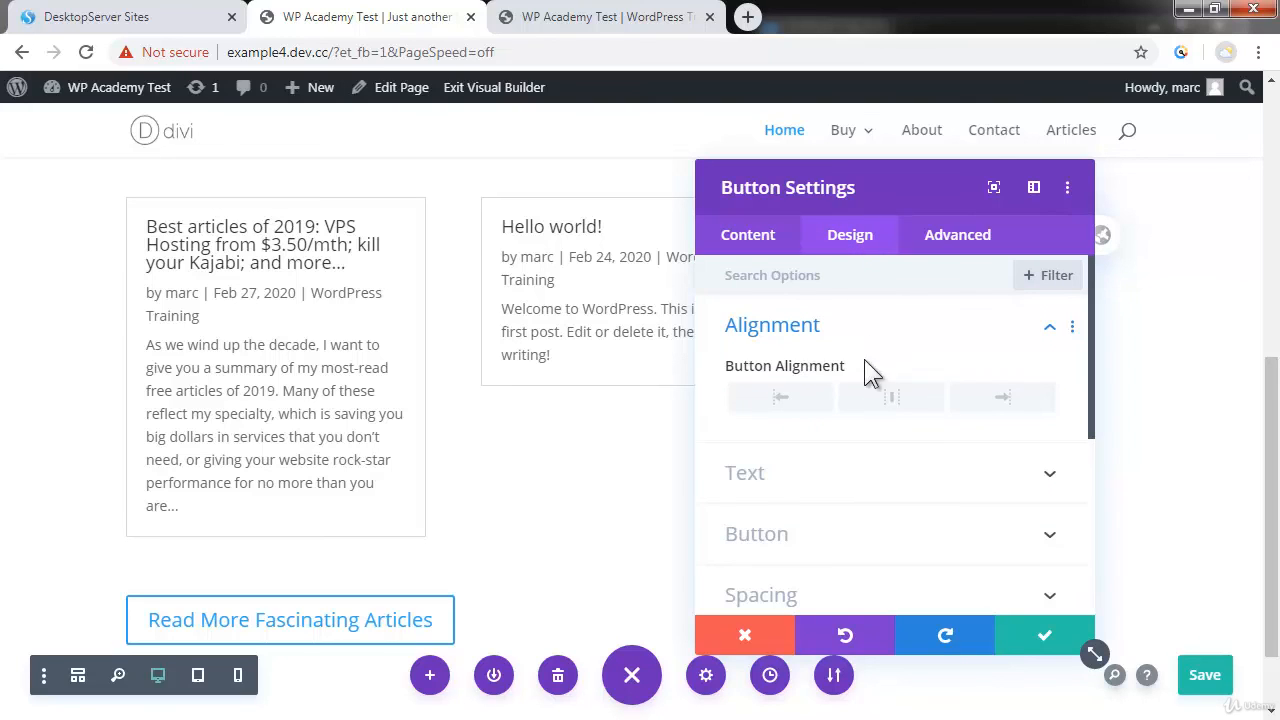
click(892, 400)
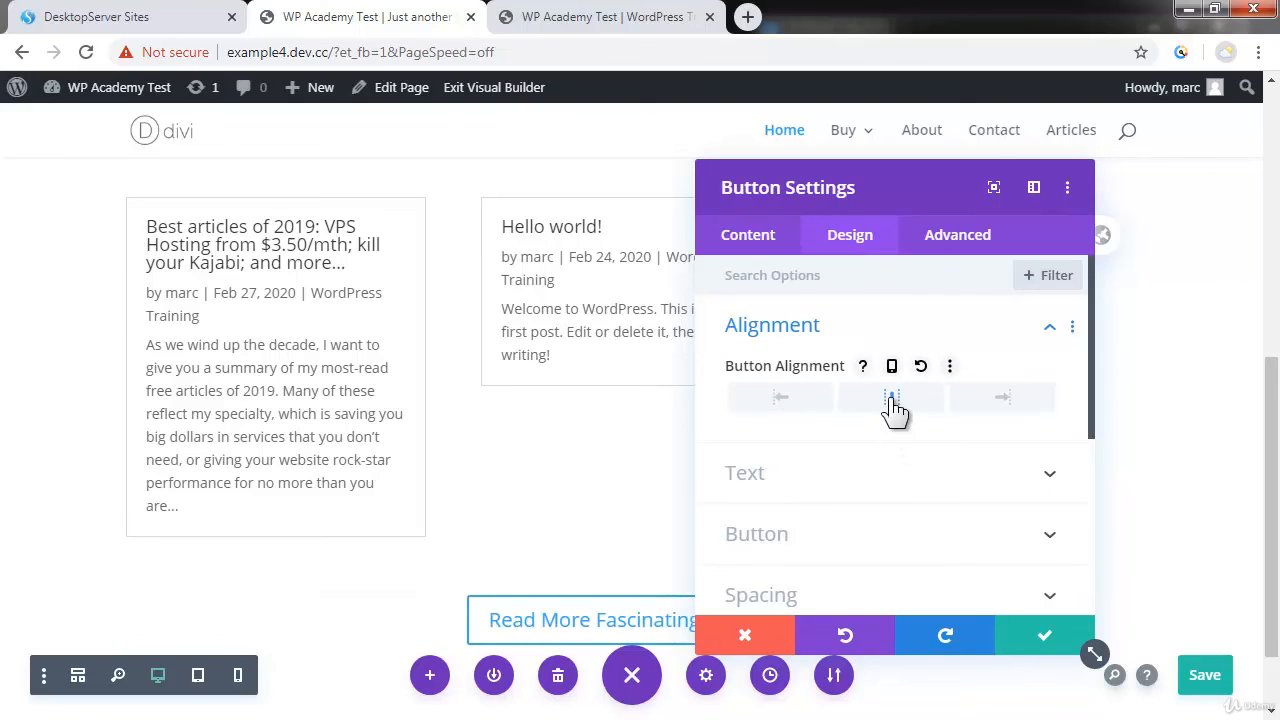
click(1042, 648)
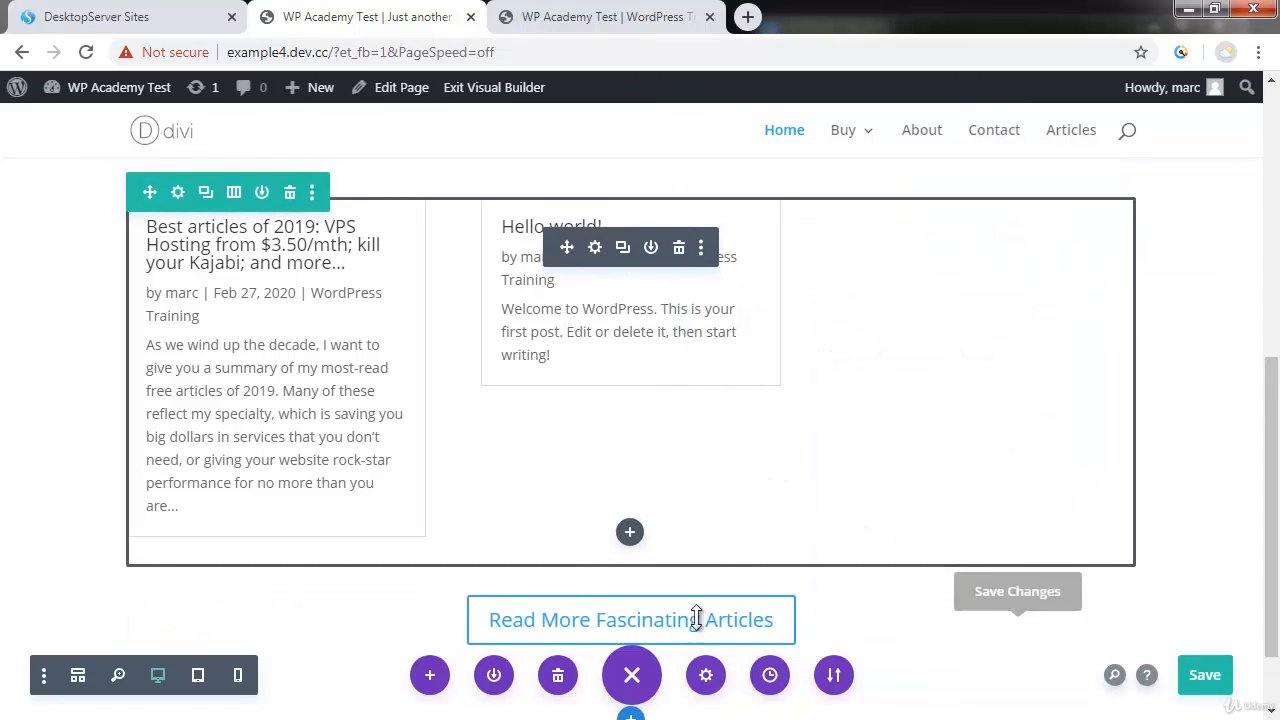
Step: Save the page, exit the Visual Builder and review the published home page from top to bottom
click(1208, 676)
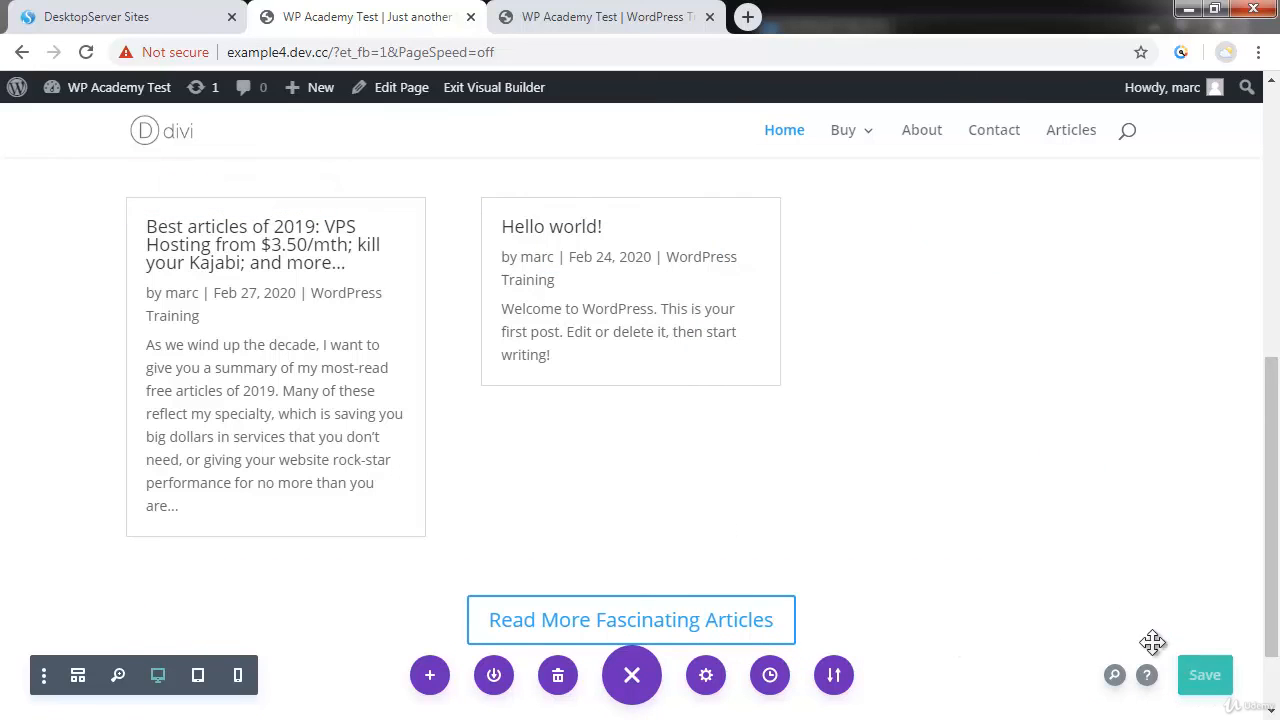
click(484, 90)
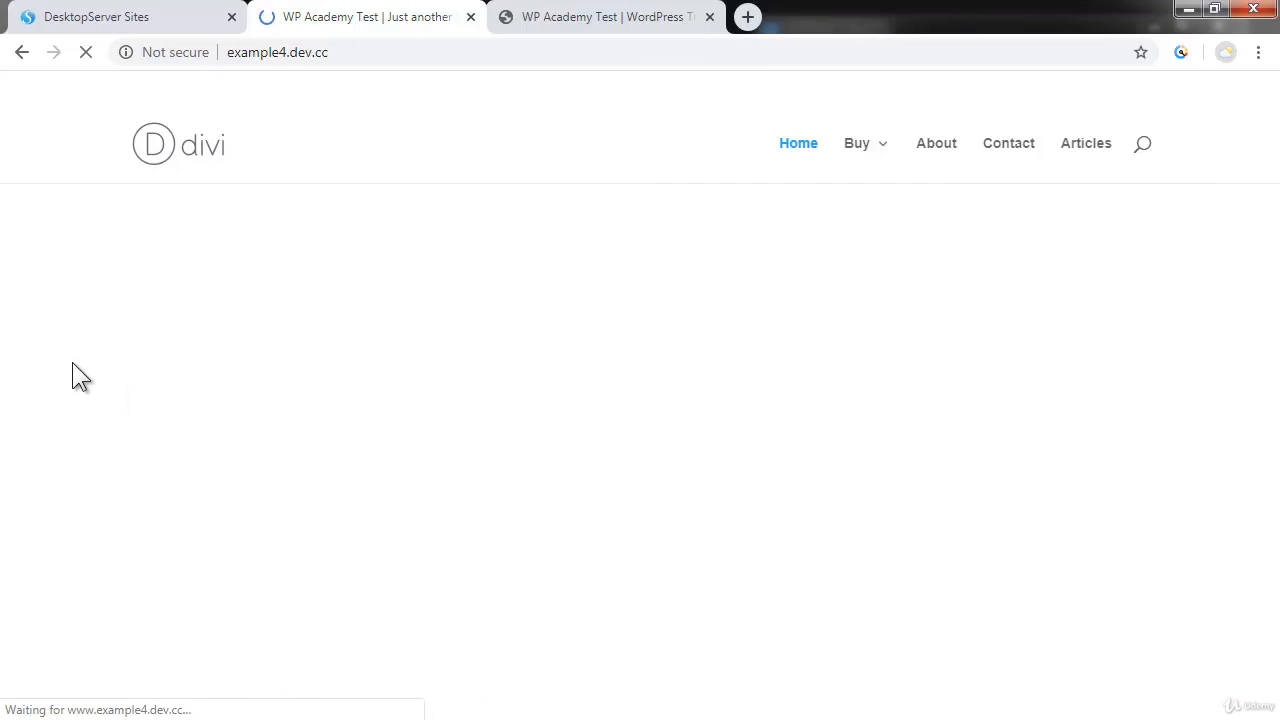
scroll(519, 266, down, 7)
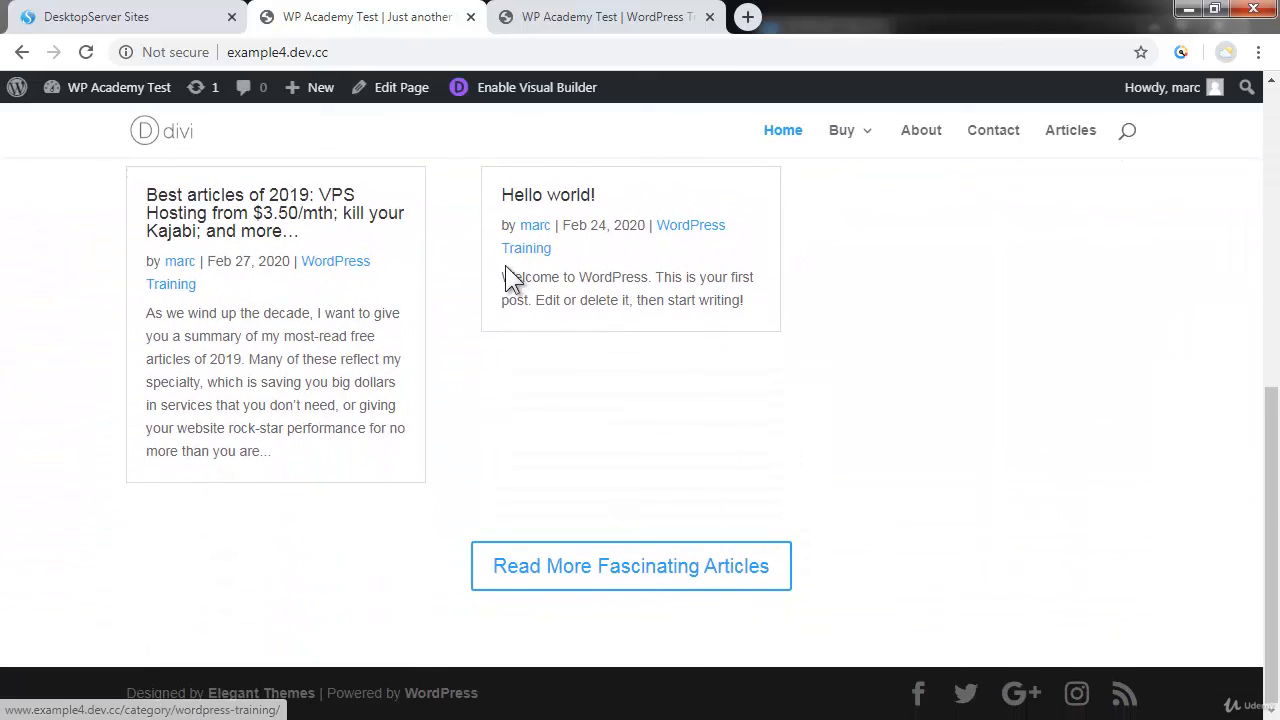
scroll(507, 268, up, 8)
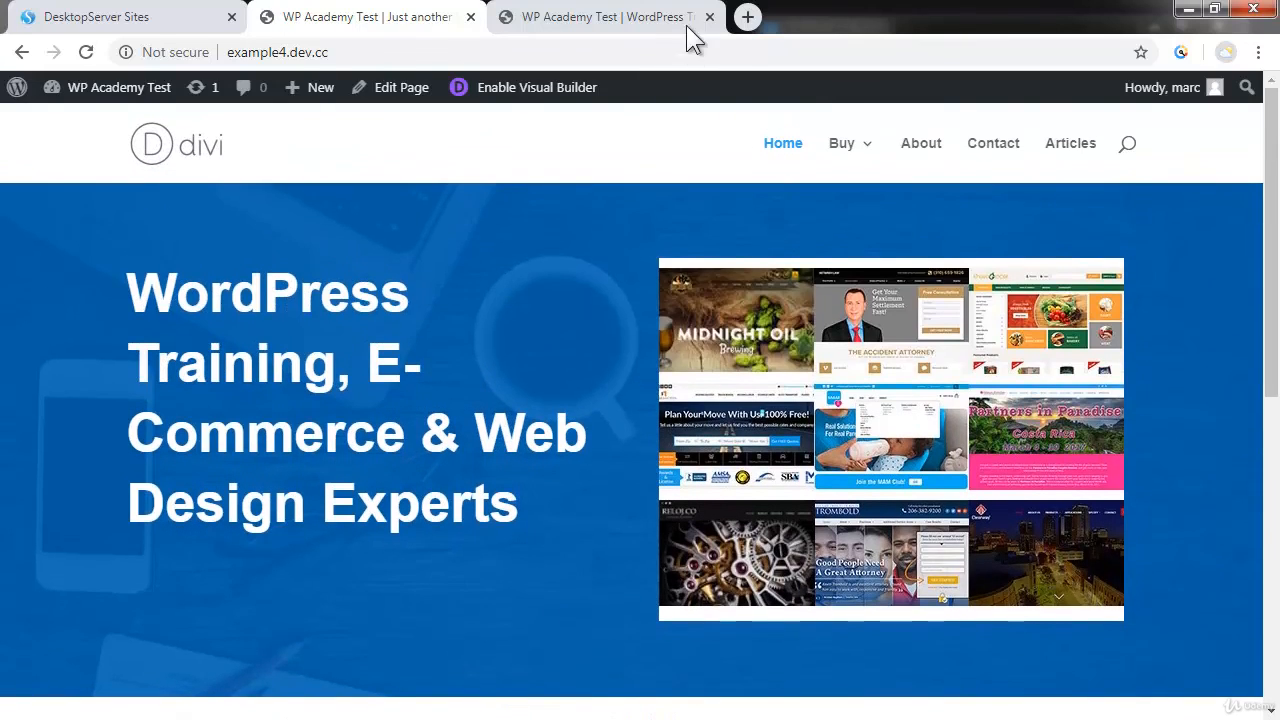
Step: Compare the sections, headings and buttons of the example2.dev.cc reference home page with the rebuilt example4.dev.cc page
click(640, 20)
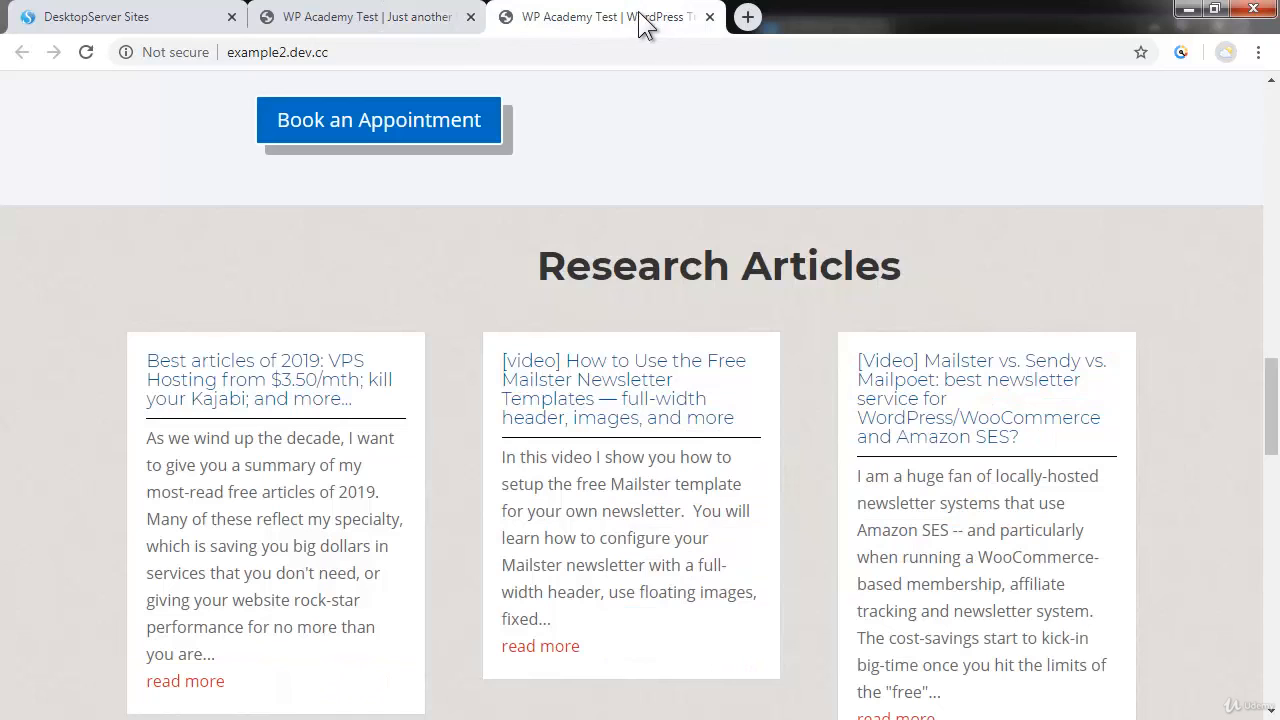
scroll(477, 275, up, 3)
scroll(487, 285, down, 3)
scroll(566, 268, up, 2)
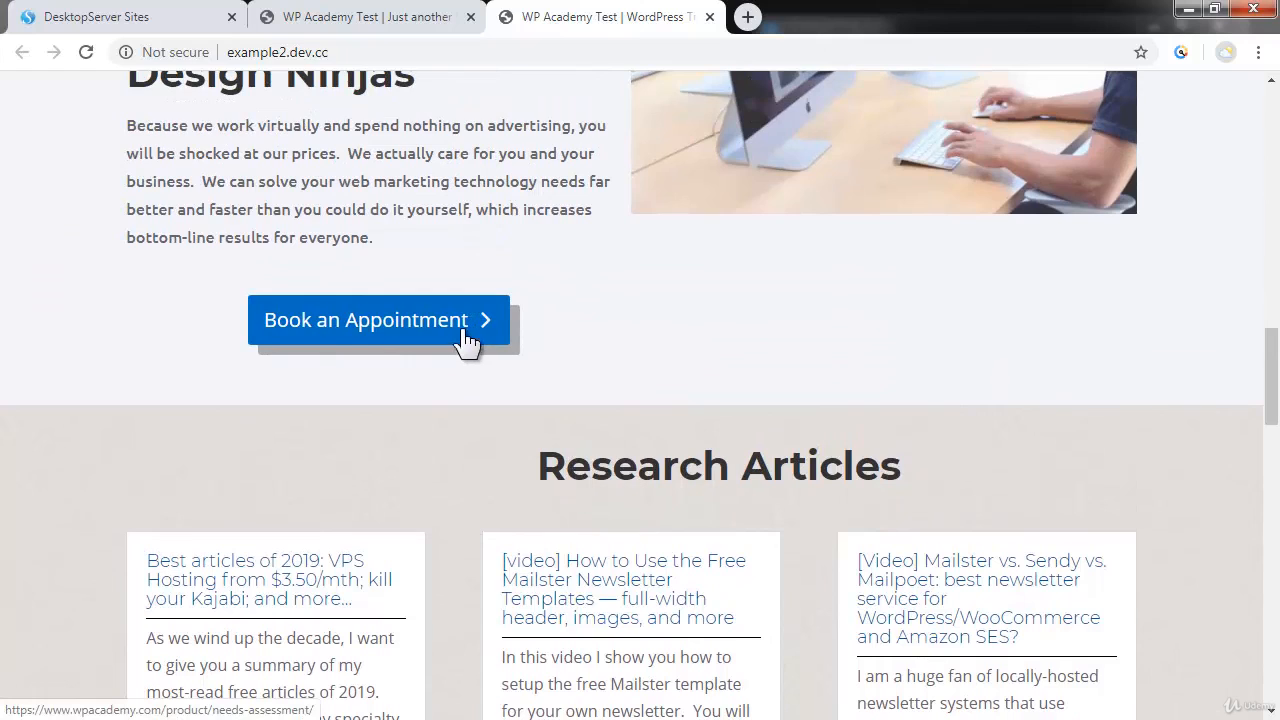
scroll(495, 245, up, 3)
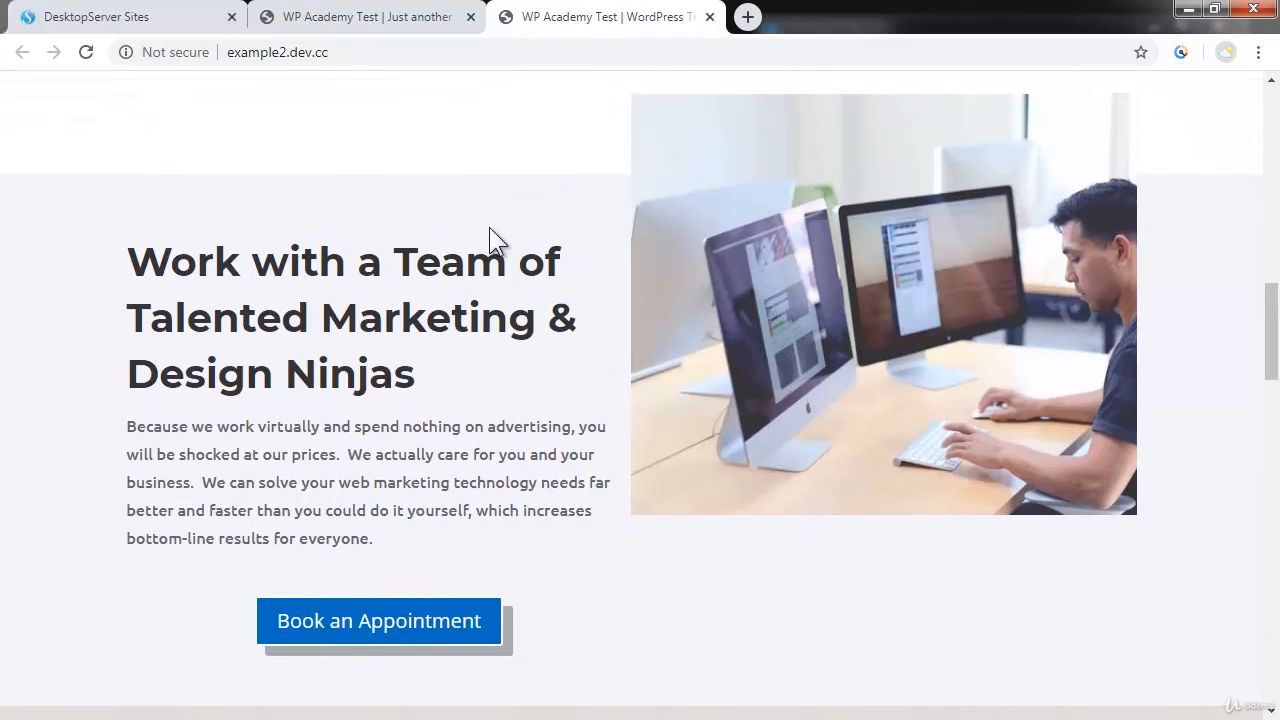
scroll(489, 227, up, 10)
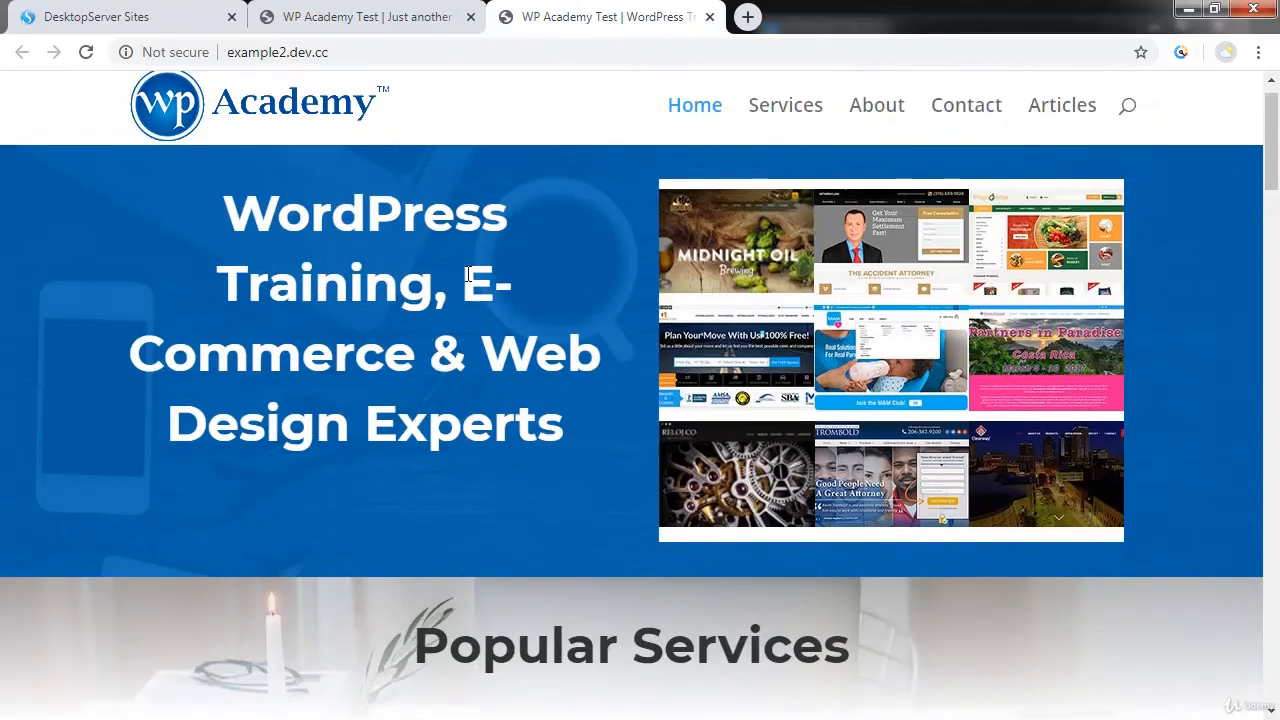
click(365, 17)
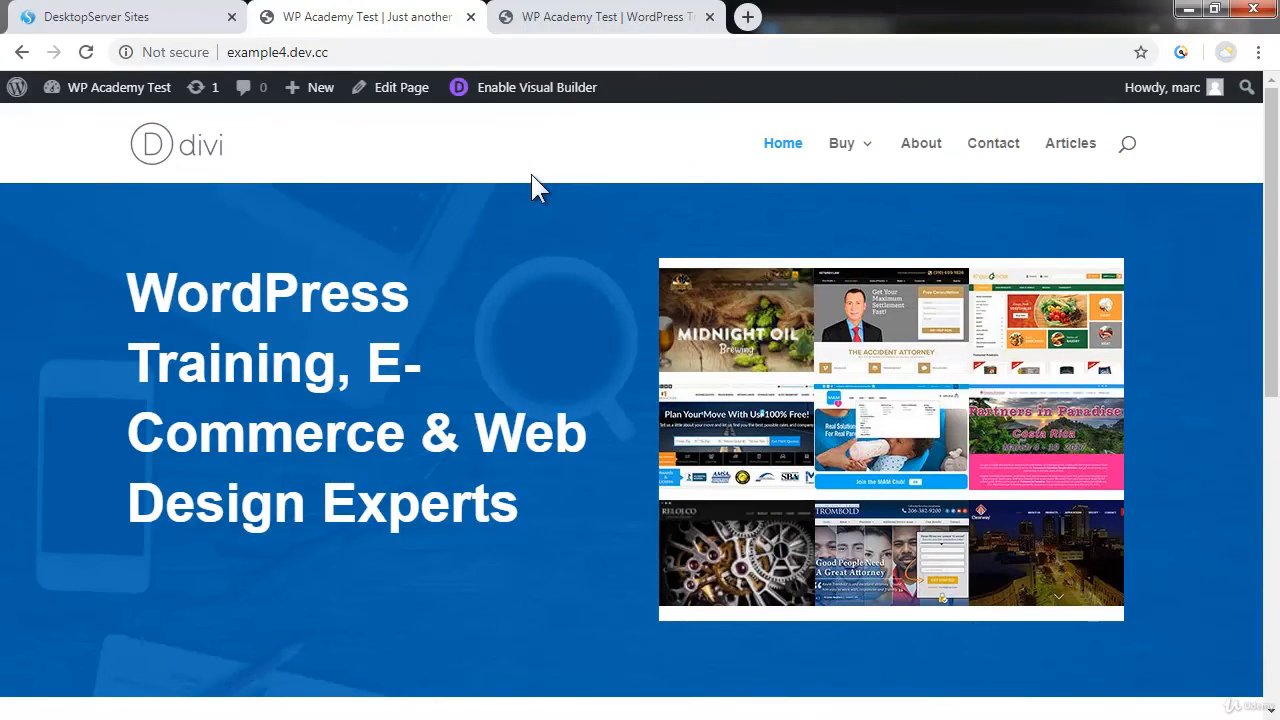
scroll(532, 187, down, 5)
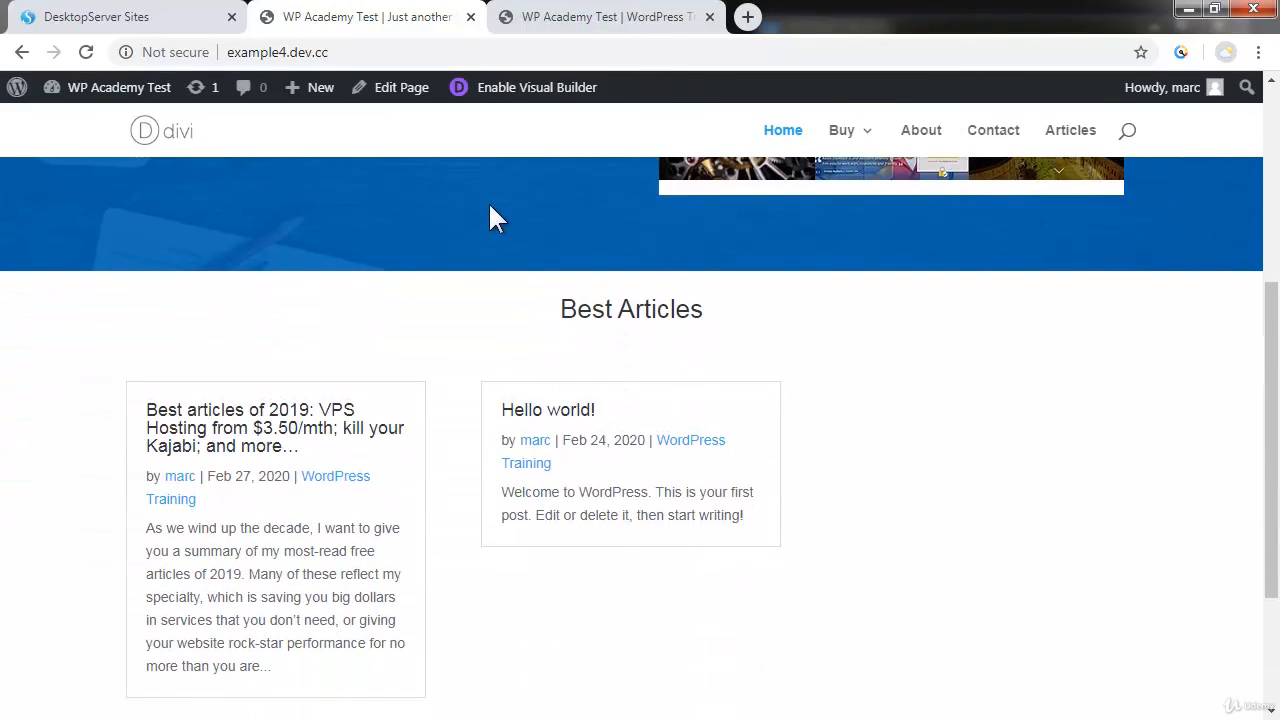